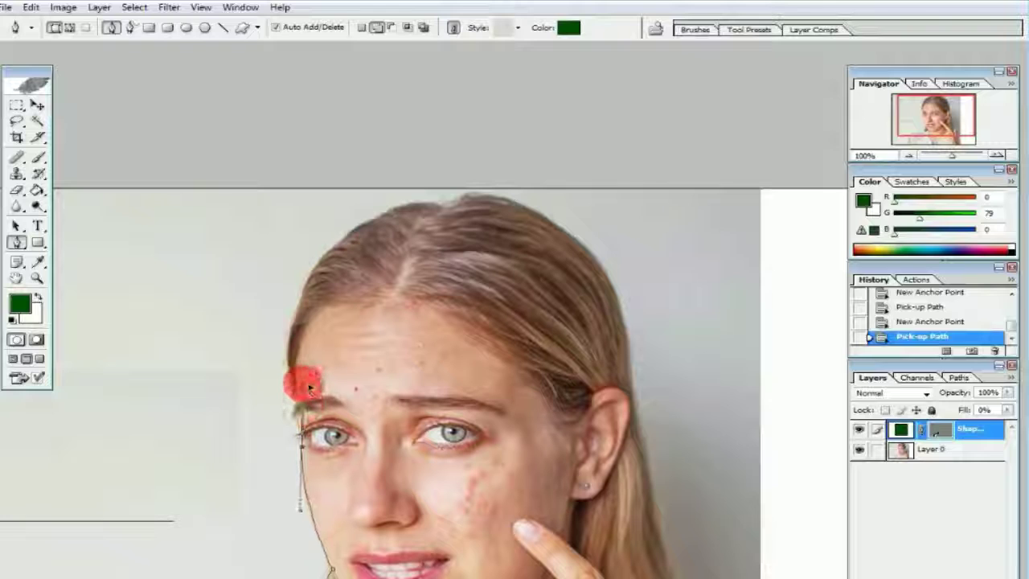
- Continue the Pen path along the face's outer edge, from beside the eye past the eyebrow up to the hairline
{"action": "left_click_drag", "start_coordinate": [309, 386], "coordinate": [304, 384]}
{"action": "left_click", "coordinate": [306, 439], "text": "alt"}
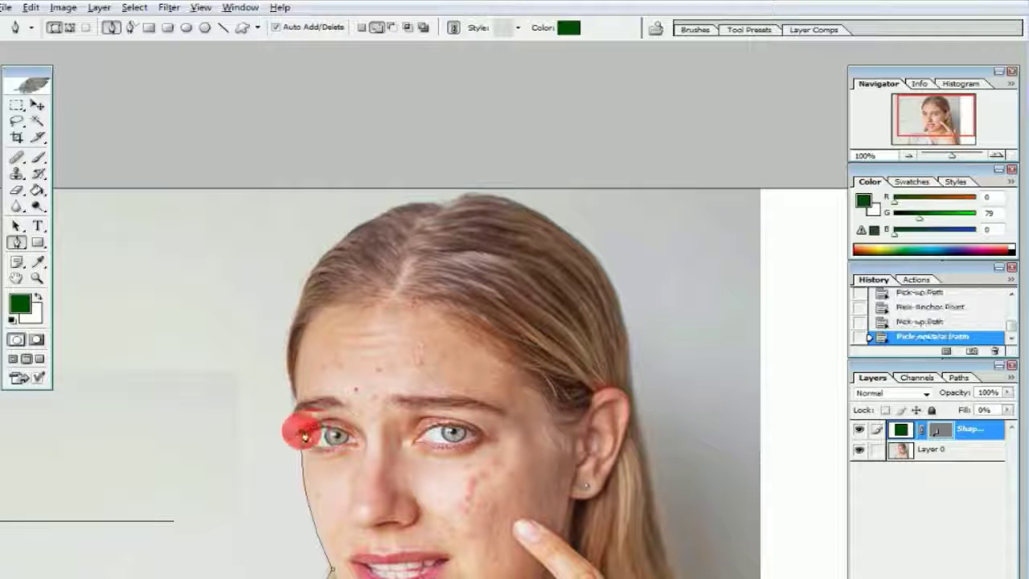
{"action": "left_click", "coordinate": [367, 398], "text": "ctrl"}
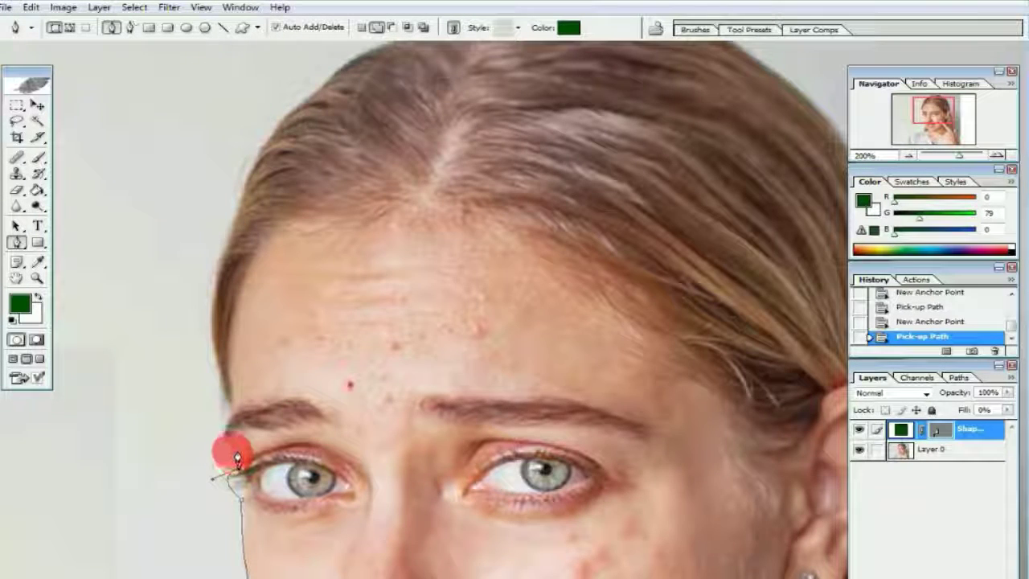
{"action": "left_click_drag", "start_coordinate": [231, 450], "coordinate": [237, 415]}
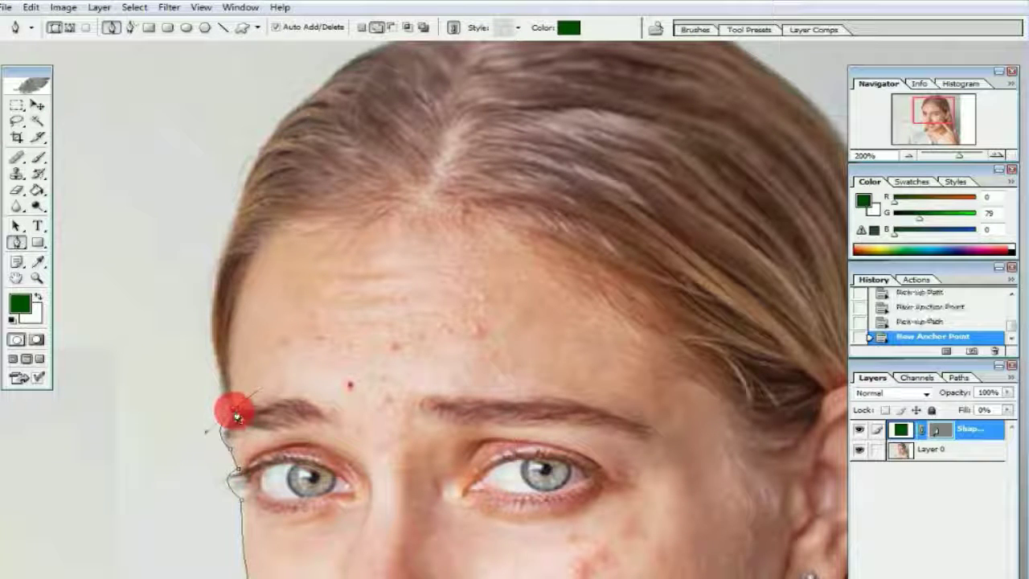
{"action": "left_click", "coordinate": [233, 411], "text": "alt"}
{"action": "left_click", "coordinate": [225, 398]}
{"action": "left_click_drag", "start_coordinate": [223, 249], "coordinate": [253, 177]}
{"action": "left_click", "coordinate": [224, 247], "text": "alt"}
- Continue the path along the outer contour of the hair, from the temple up and over the crown
{"action": "left_click_drag", "start_coordinate": [340, 198], "coordinate": [332, 358]}
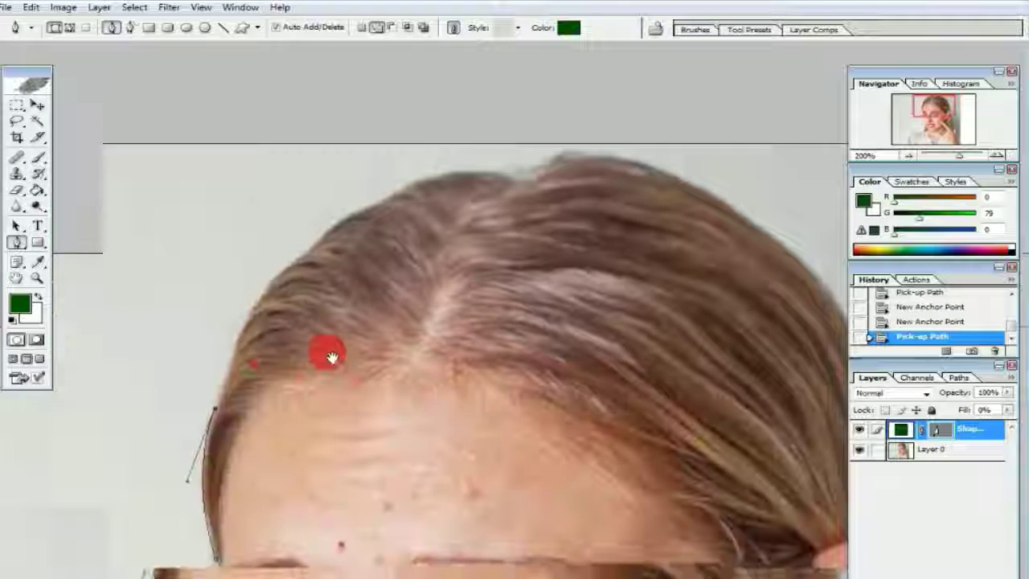
{"action": "left_click_drag", "start_coordinate": [321, 245], "coordinate": [406, 208]}
{"action": "left_click", "coordinate": [322, 245], "text": "alt"}
{"action": "left_click", "coordinate": [374, 211], "text": "alt"}
{"action": "key", "text": "ctrl+minus"}
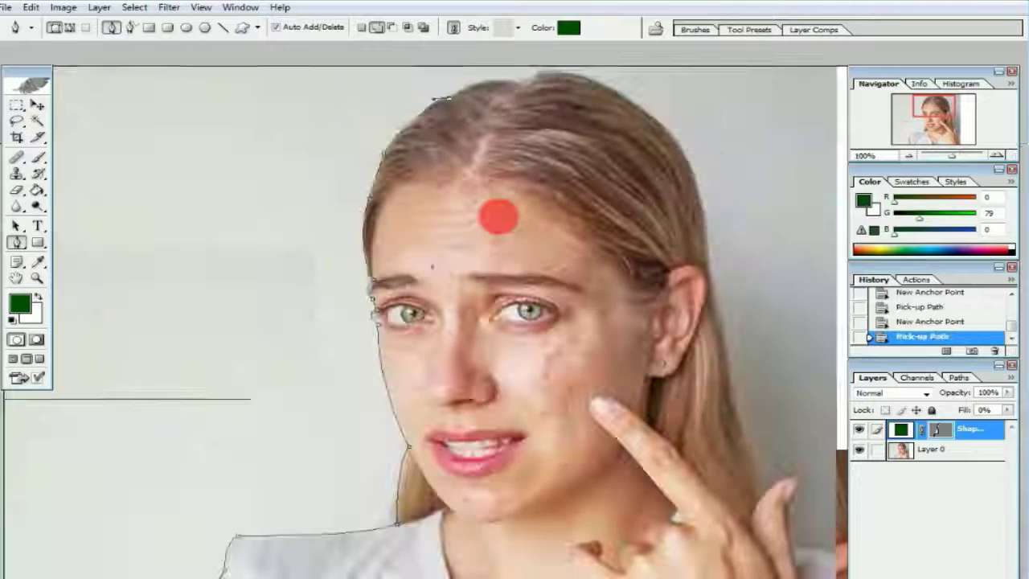
{"action": "left_click_drag", "start_coordinate": [508, 81], "coordinate": [542, 88]}
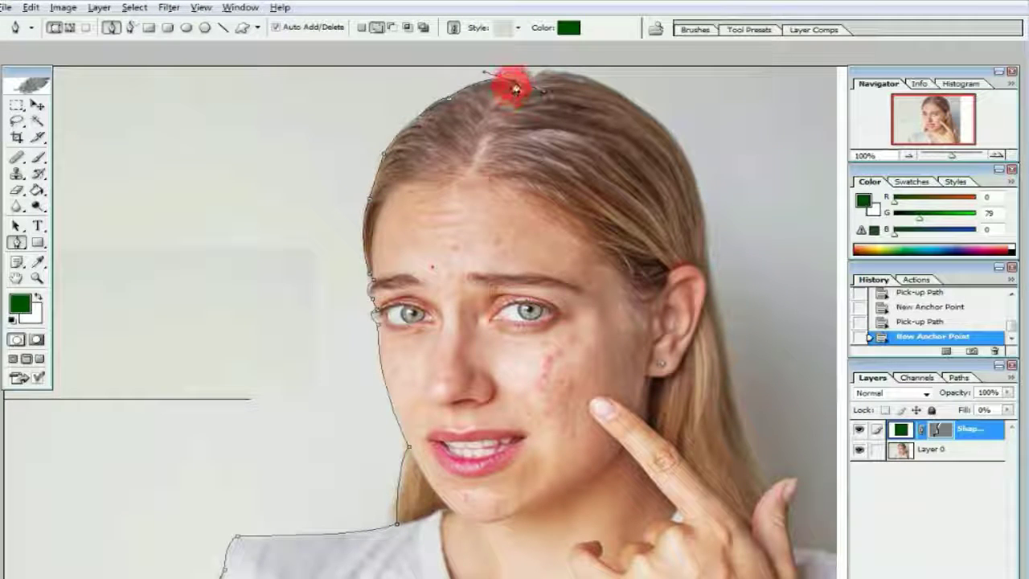
{"action": "left_click", "coordinate": [513, 82], "text": "alt"}
{"action": "left_click", "coordinate": [521, 81]}
{"action": "left_click", "coordinate": [546, 72]}
{"action": "left_click", "coordinate": [556, 70]}
{"action": "left_click", "coordinate": [568, 72]}
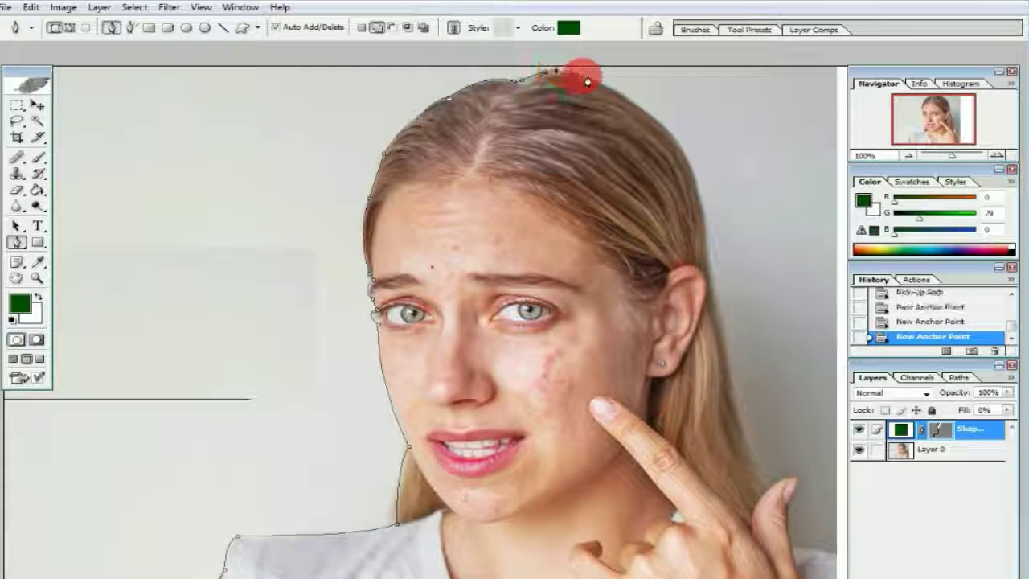
- Continue the path down the back of the head and along the long hair behind the ear to the raised hand
{"action": "left_click", "coordinate": [653, 117]}
{"action": "left_click_drag", "start_coordinate": [705, 245], "coordinate": [549, 236]}
{"action": "left_click", "coordinate": [708, 245], "text": "alt"}
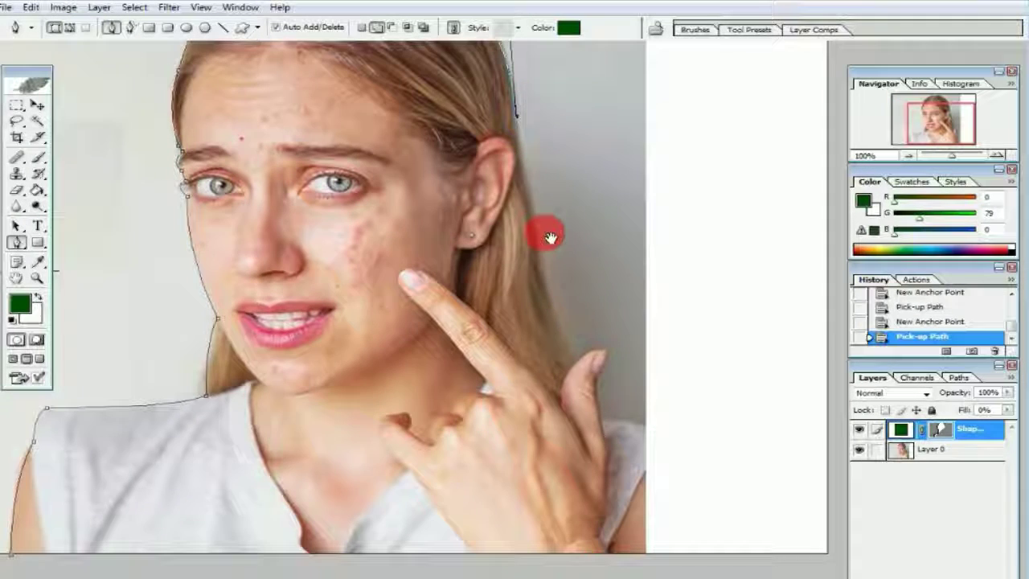
{"action": "left_click", "coordinate": [559, 328]}
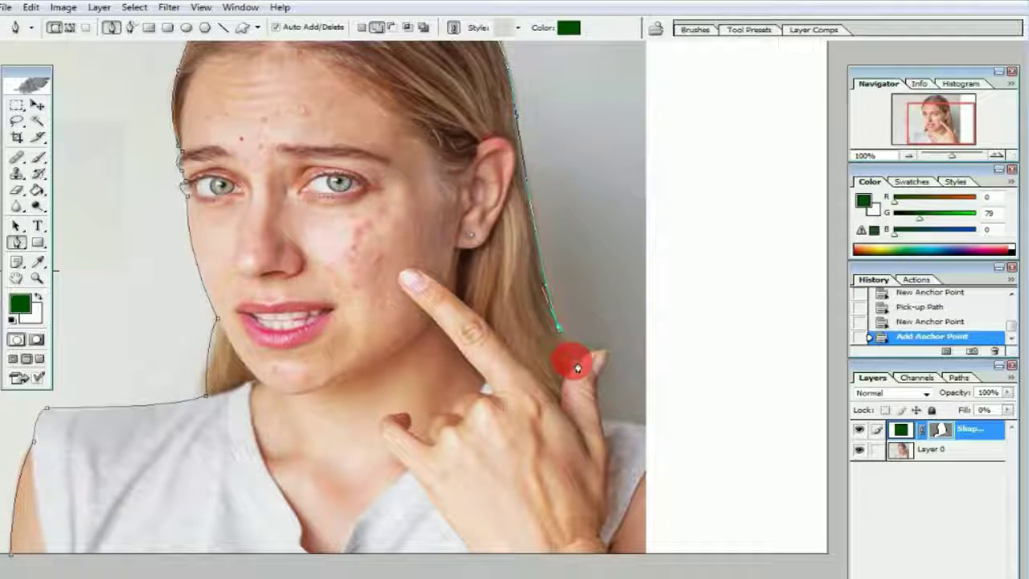
- Continue the path around the raised thumb and along the shoulder to the edge of the photo
{"action": "left_click_drag", "start_coordinate": [601, 351], "coordinate": [654, 438]}
{"action": "left_click", "coordinate": [603, 352], "text": "alt"}
{"action": "left_click", "coordinate": [600, 378], "text": "alt"}
{"action": "left_click", "coordinate": [603, 420]}
{"action": "left_click", "coordinate": [668, 417]}
{"action": "key", "text": "ctrl+minus"}
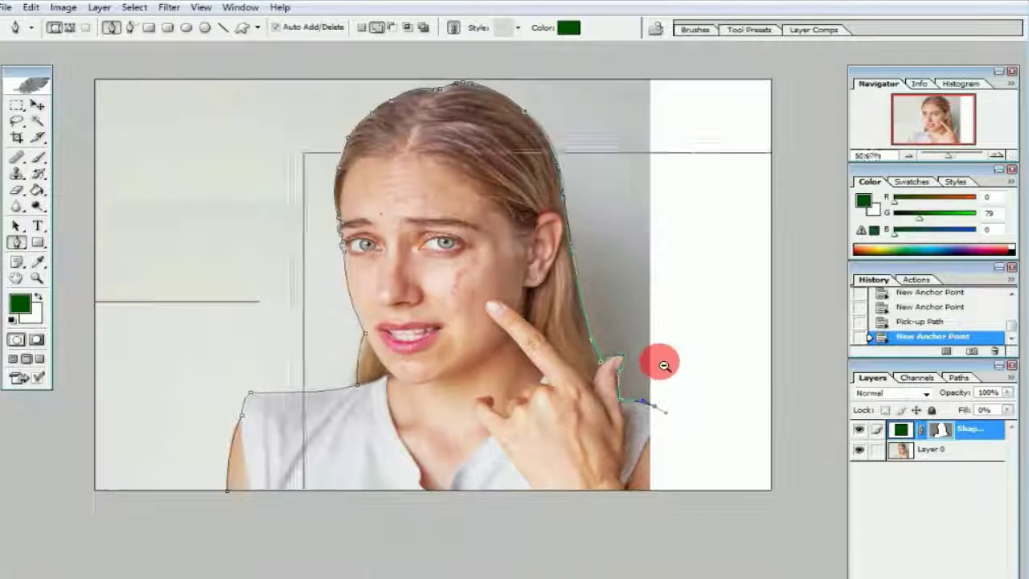
{"action": "key", "text": "ctrl+minus"}
{"action": "key", "text": "ctrl+minus"}
{"action": "left_click", "coordinate": [661, 432]}
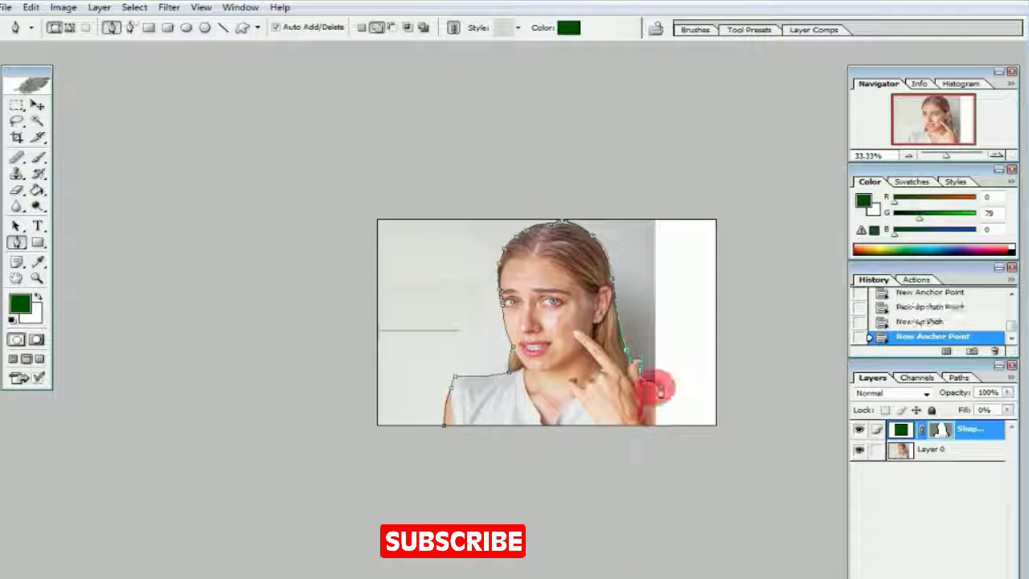
{"action": "left_click", "coordinate": [655, 390]}
- Loop the path around the image outside the canvas, close it at its starting point by the arm, and convert it to a selection
{"action": "left_click", "coordinate": [655, 438]}
{"action": "left_click", "coordinate": [744, 471]}
{"action": "left_click_drag", "start_coordinate": [754, 190], "coordinate": [715, 140]}
{"action": "left_click_drag", "start_coordinate": [510, 137], "coordinate": [434, 147]}
{"action": "left_click_drag", "start_coordinate": [311, 199], "coordinate": [269, 255]}
{"action": "left_click_drag", "start_coordinate": [303, 428], "coordinate": [329, 476]}
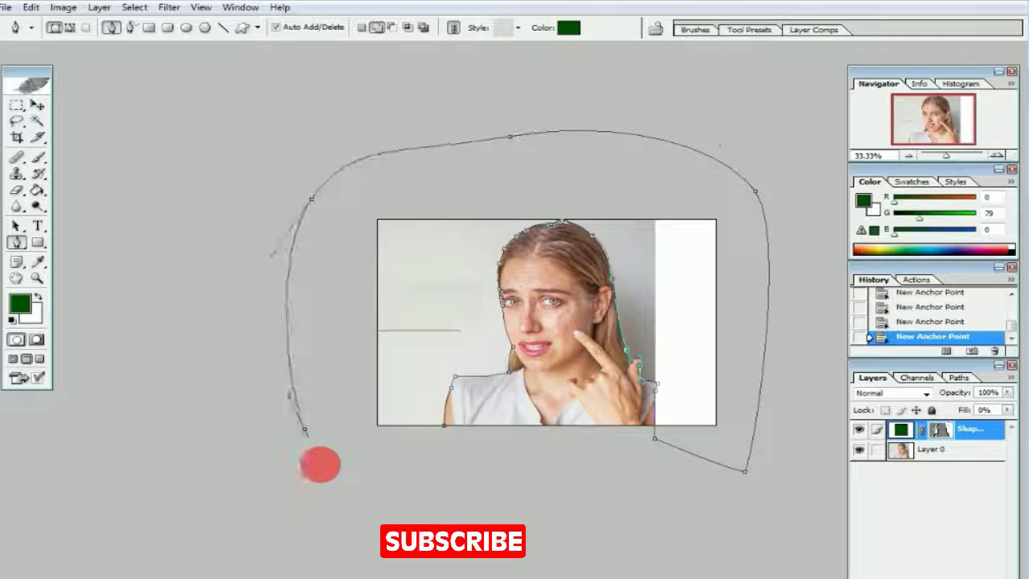
{"action": "left_click_drag", "start_coordinate": [402, 525], "coordinate": [437, 532]}
{"action": "left_click", "coordinate": [446, 424]}
{"action": "key", "text": "ctrl+Return"}
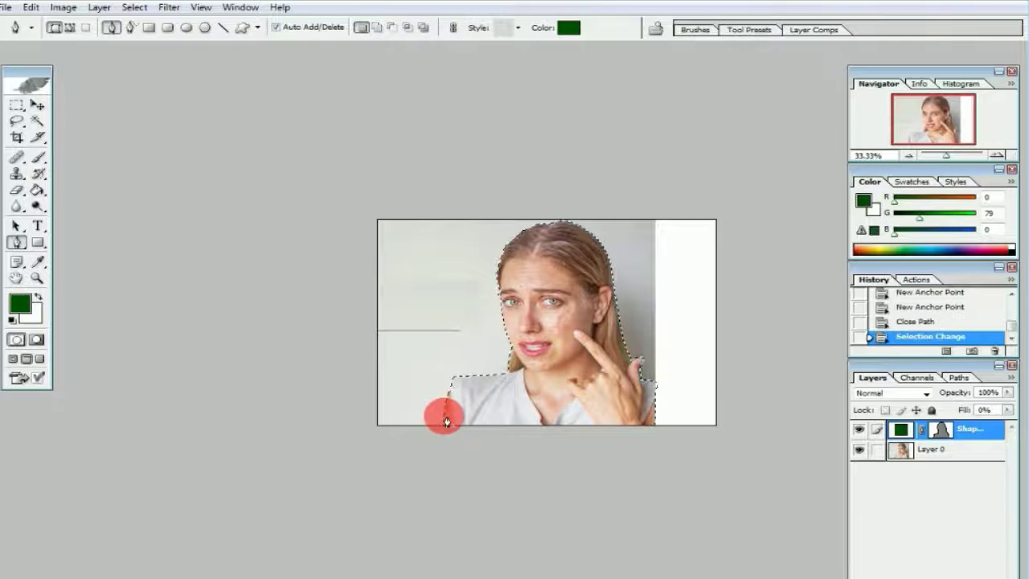
- Delete the shape layer created by the path, keeping the selection active
{"action": "right_click", "coordinate": [900, 428]}
{"action": "left_click", "coordinate": [906, 493]}
{"action": "key", "text": "Return"}
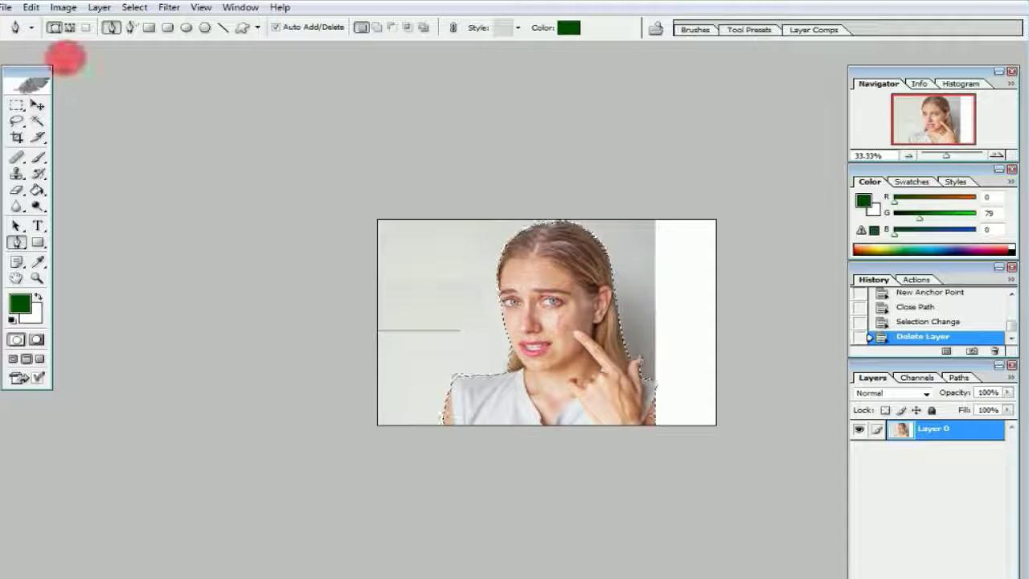
- Clear the selected background from Layer 0 and remove the selection
{"action": "left_click", "coordinate": [30, 8]}
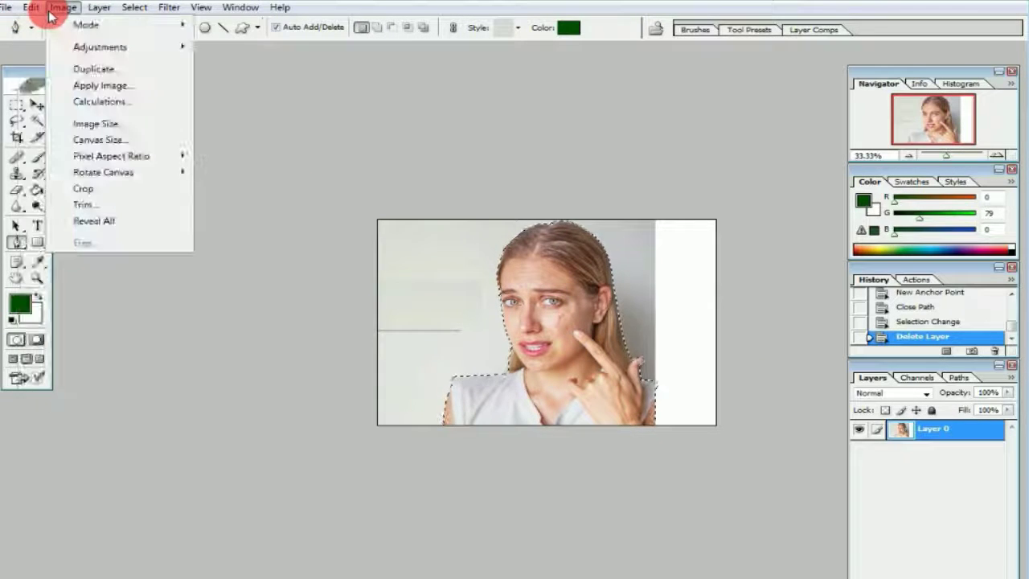
{"action": "mouse_move", "coordinate": [60, 15]}
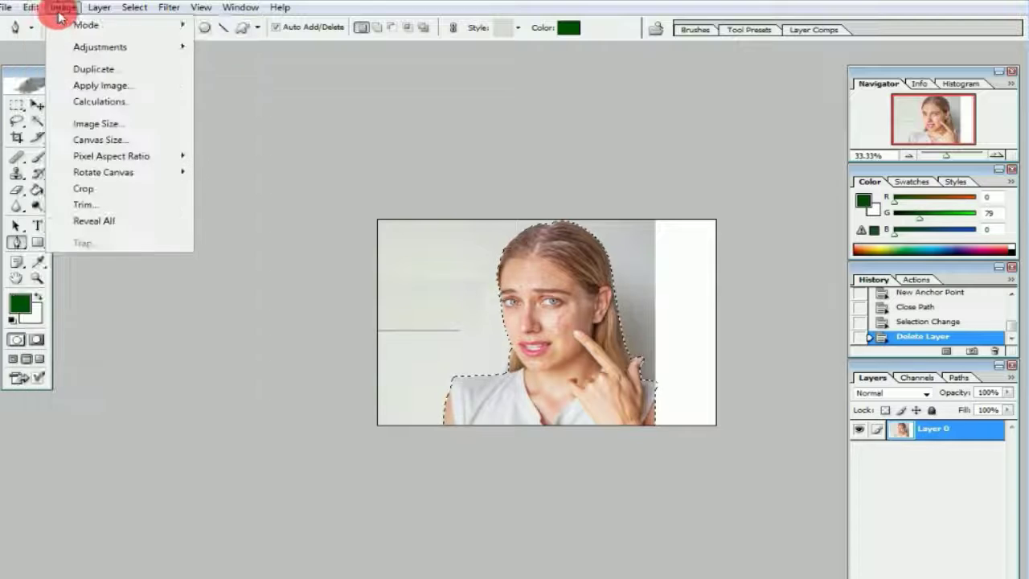
{"action": "left_click", "coordinate": [321, 223]}
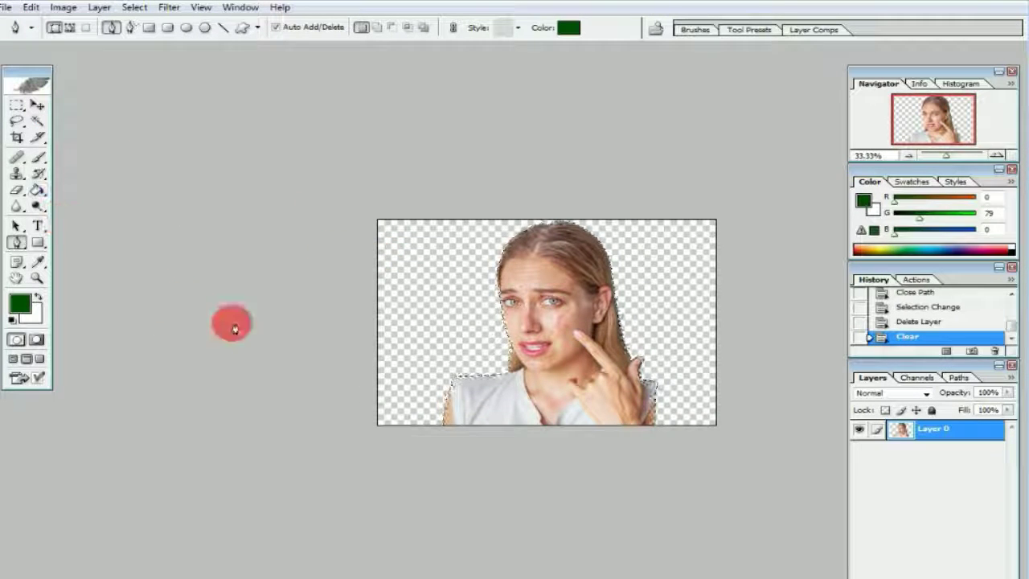
{"action": "left_click", "coordinate": [16, 121]}
{"action": "left_click", "coordinate": [604, 478]}
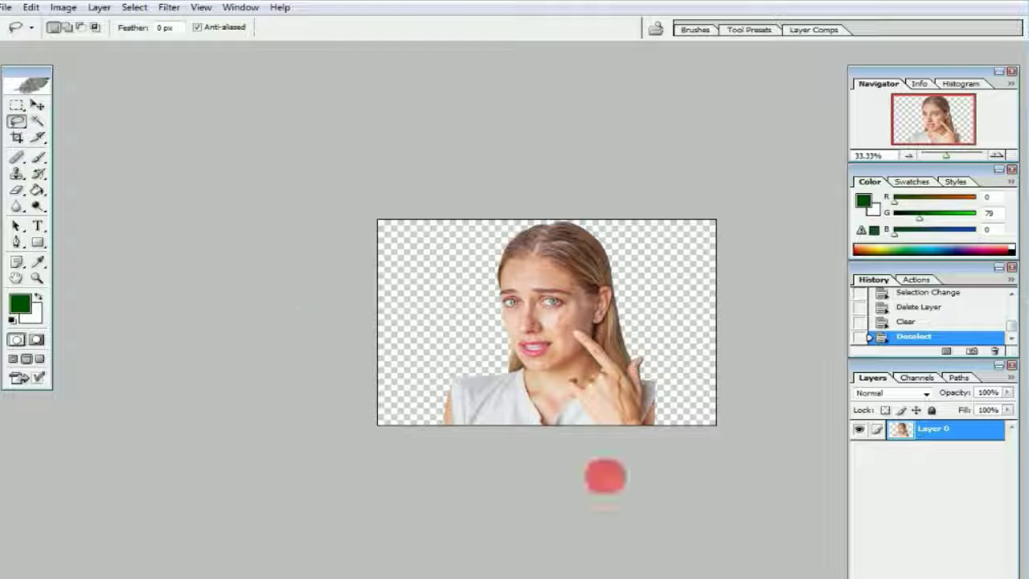
- Draw a freehand Lasso selection around the woman's face, ear, neck and pointing finger
{"action": "key", "text": "ctrl+plus"}
{"action": "scroll", "coordinate": [583, 327], "scroll_direction": "up", "scroll_amount": 1}
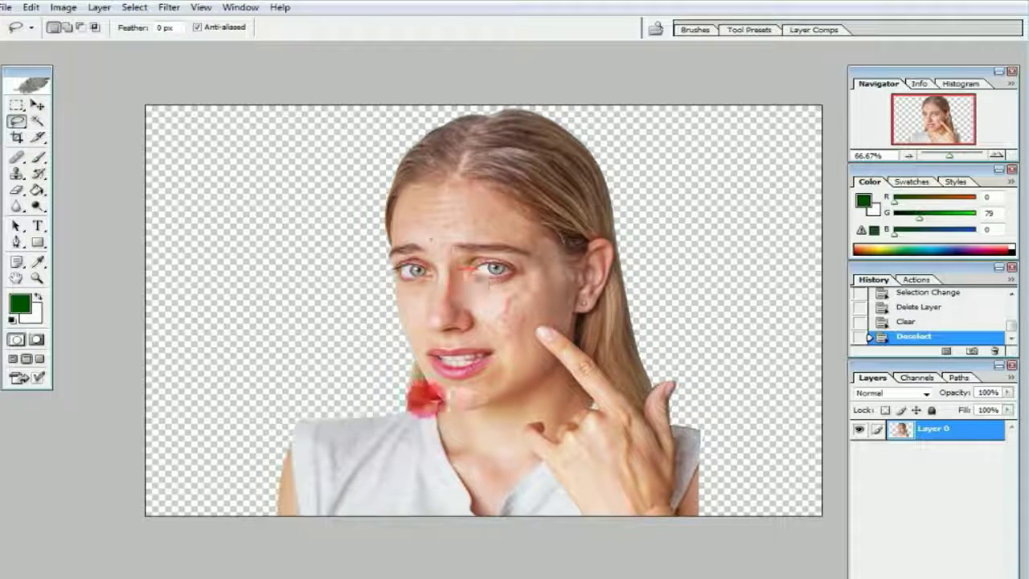
{"action": "mouse_move", "coordinate": [432, 397]}
{"action": "left_mouse_down"}
{"action": "mouse_move", "coordinate": [397, 352]}
{"action": "mouse_move", "coordinate": [382, 238]}
{"action": "mouse_move", "coordinate": [410, 178]}
{"action": "mouse_move", "coordinate": [490, 169]}
{"action": "left_mouse_up"}
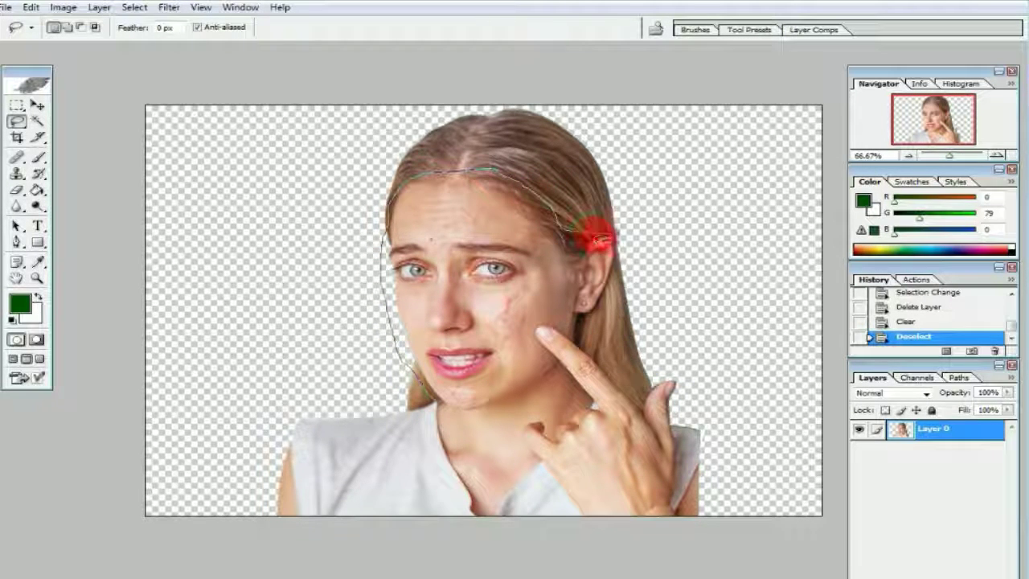
{"action": "mouse_move", "coordinate": [622, 288]}
{"action": "left_mouse_down"}
{"action": "mouse_move", "coordinate": [603, 332]}
{"action": "mouse_move", "coordinate": [582, 444]}
{"action": "mouse_move", "coordinate": [527, 492]}
{"action": "mouse_move", "coordinate": [434, 401]}
{"action": "left_mouse_up"}
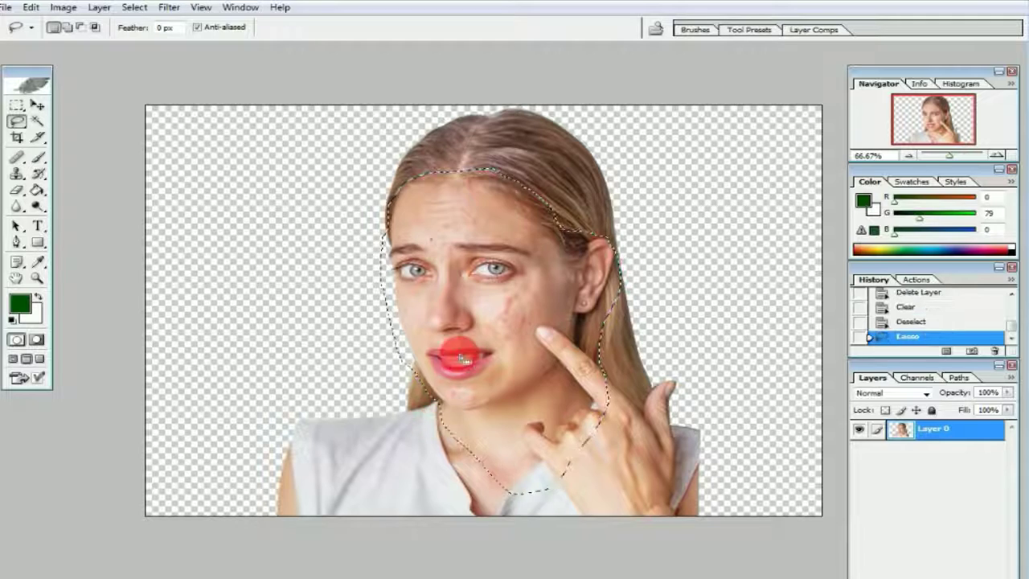
- Copy the selected face area and paste it as a new layer
{"action": "left_click", "coordinate": [30, 8]}
{"action": "left_click", "coordinate": [72, 110]}
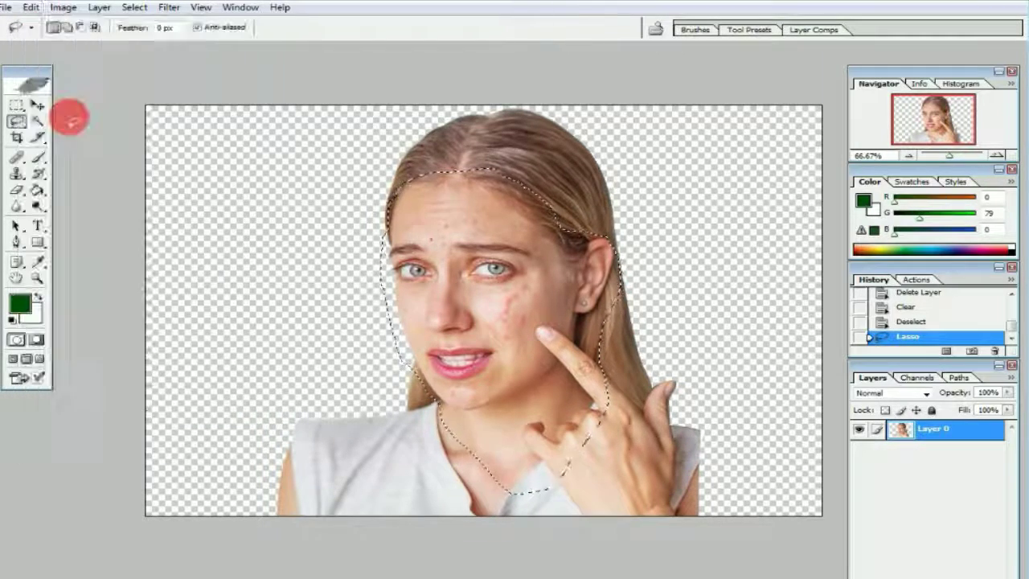
{"action": "left_click", "coordinate": [30, 8]}
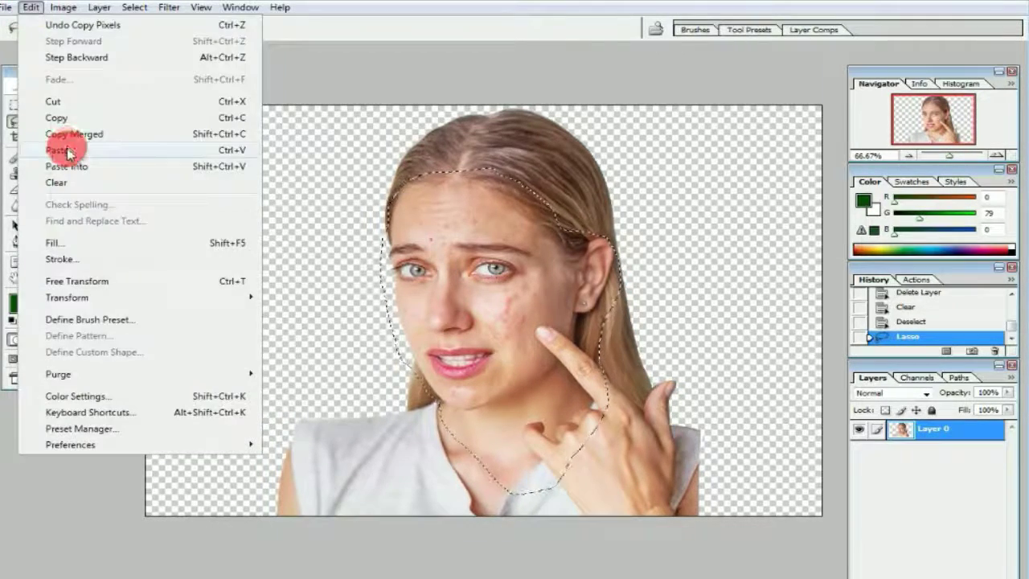
{"action": "left_click", "coordinate": [72, 151]}
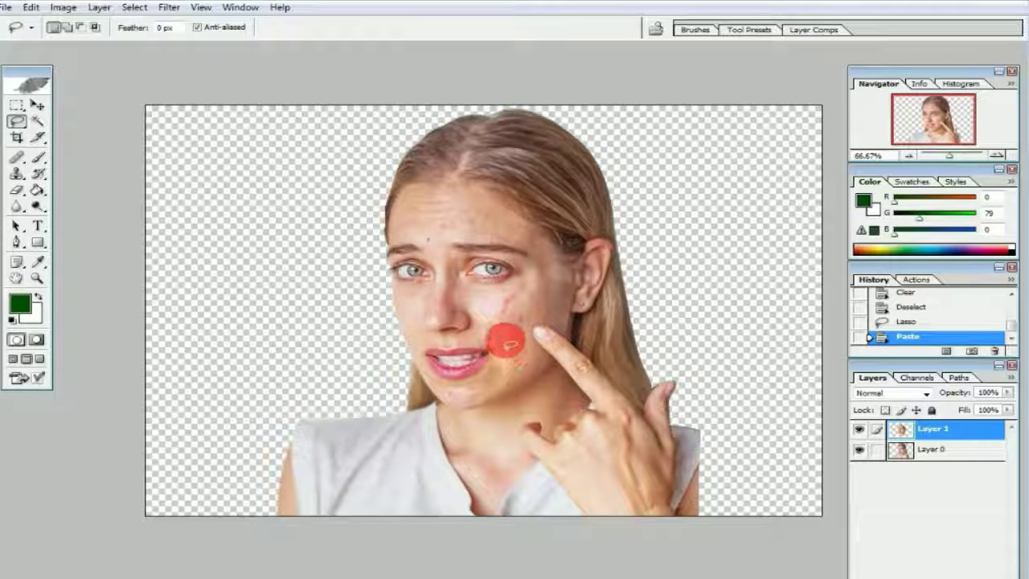
- Nudge the pasted face layer to X 661.5 px, Y 458.0 px with Free Transform and set its blend mode to Soft Light
{"action": "left_click", "coordinate": [33, 8]}
{"action": "left_click", "coordinate": [80, 280]}
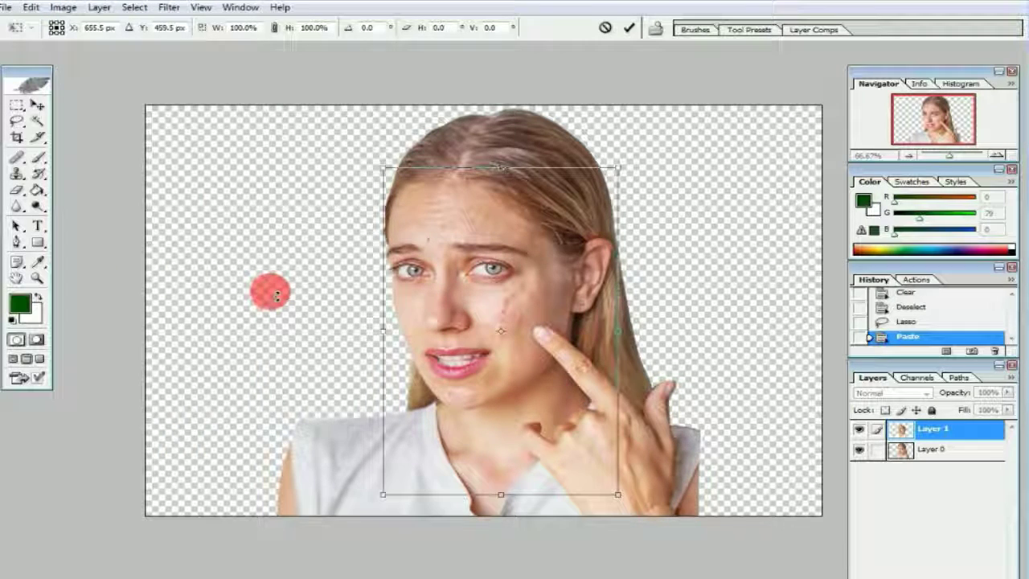
{"action": "key", "text": "Right"}
{"action": "key", "text": "Right"}
{"action": "key", "text": "Right"}
{"action": "key", "text": "Right"}
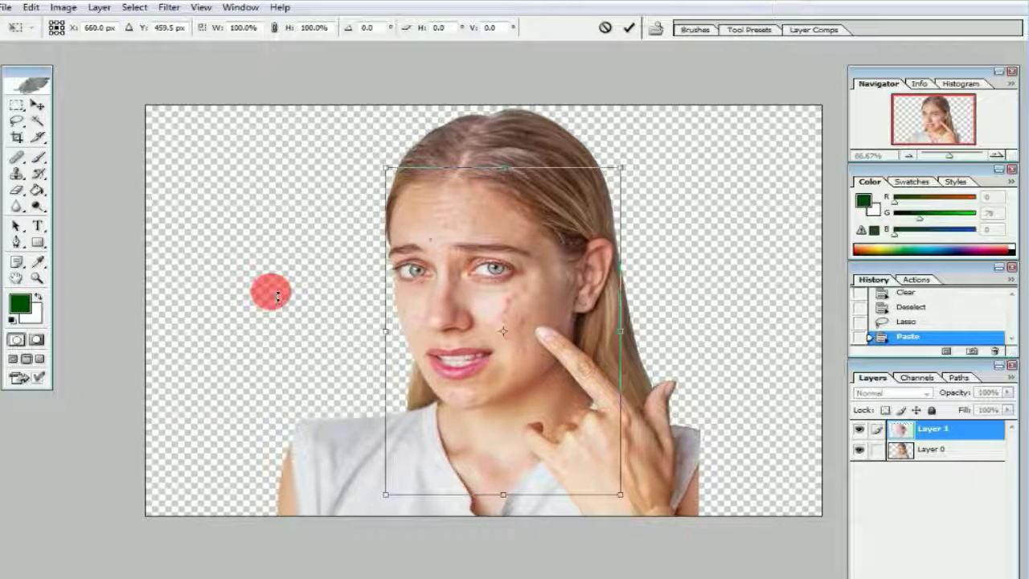
{"action": "key", "text": "Right"}
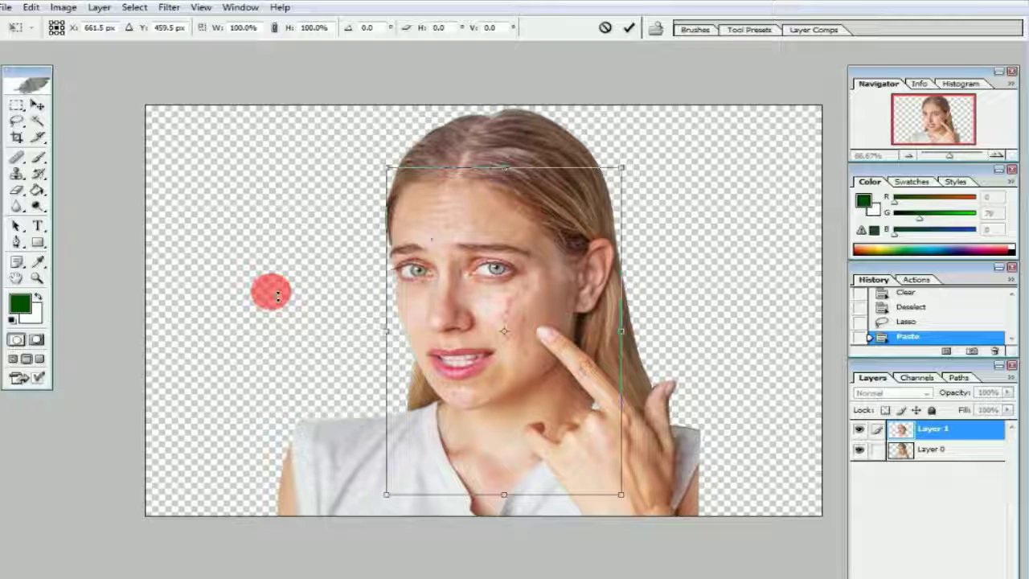
{"action": "key", "text": "Up"}
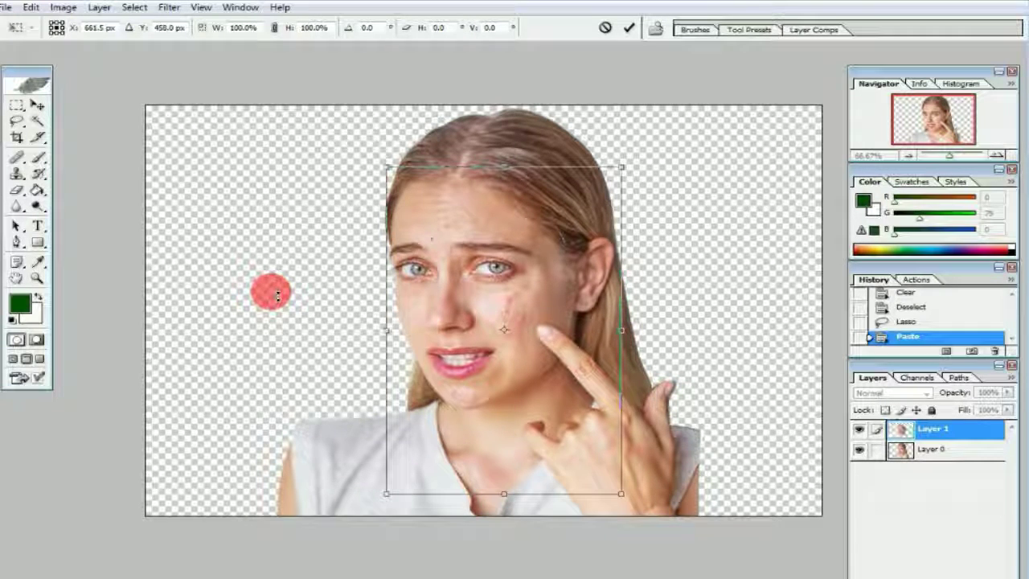
{"action": "key", "text": "Return"}
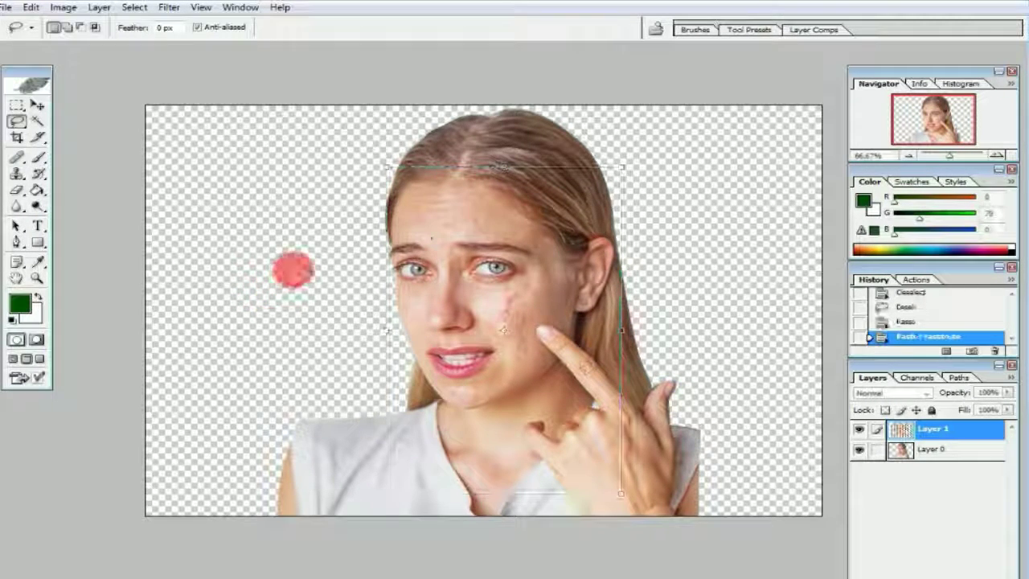
{"action": "left_click", "coordinate": [890, 397]}
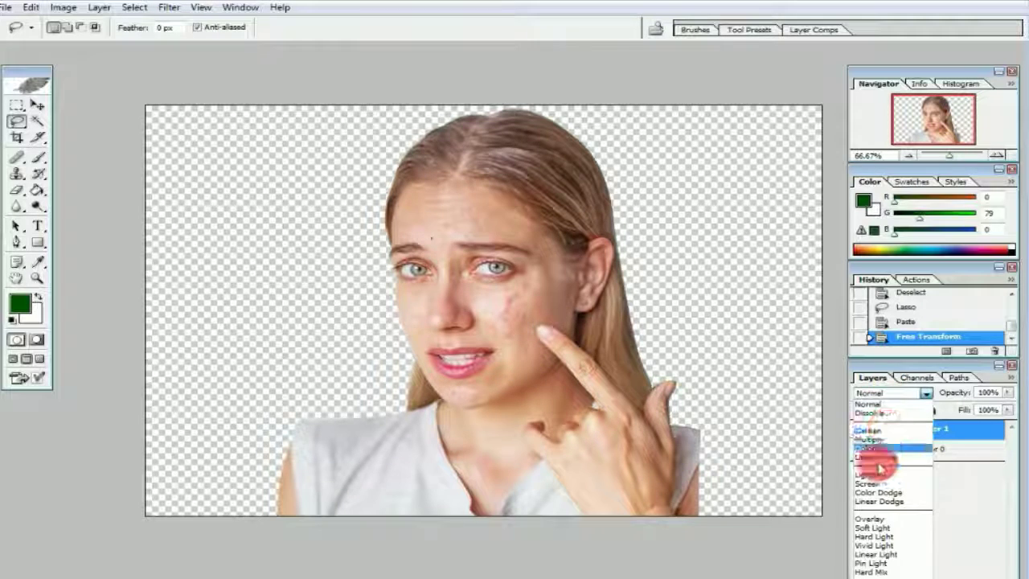
{"action": "left_click", "coordinate": [876, 528]}
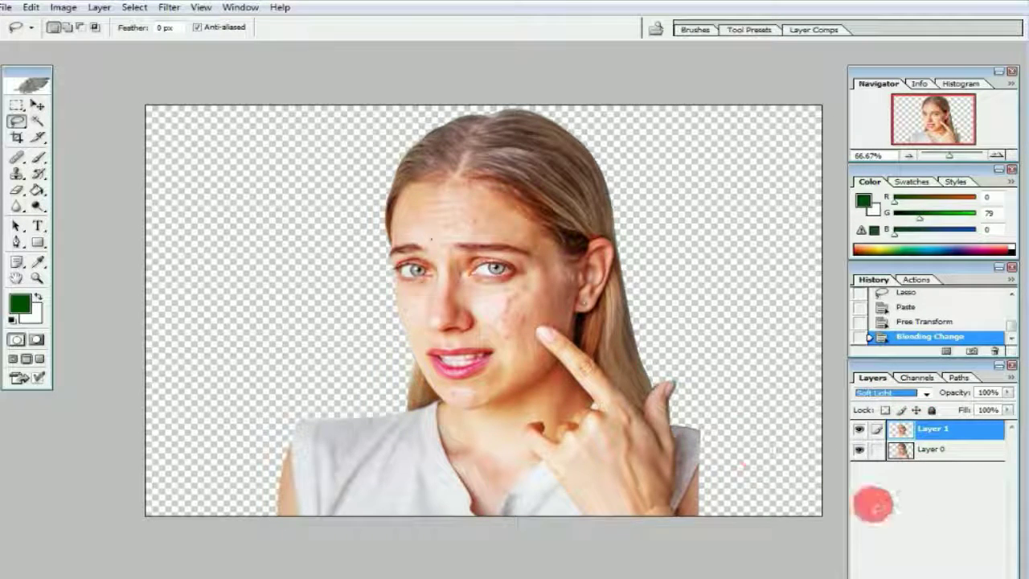
- Select Layer 0 and heal the red blemishes on the woman's cheek beside the pointing finger with the Healing Brush
{"action": "left_click", "coordinate": [948, 457]}
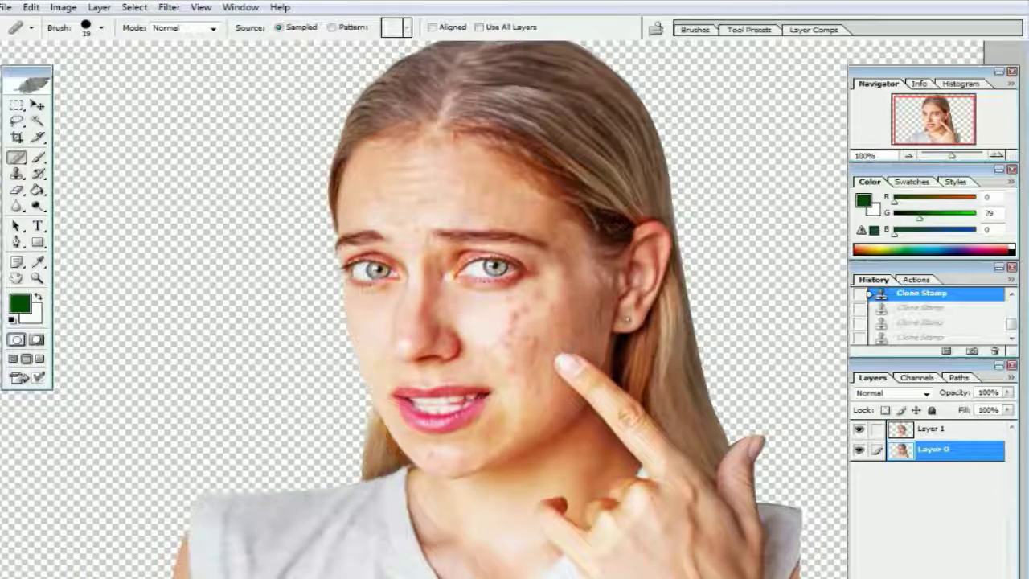
{"action": "left_click", "coordinate": [537, 294]}
{"action": "left_click", "coordinate": [531, 300]}
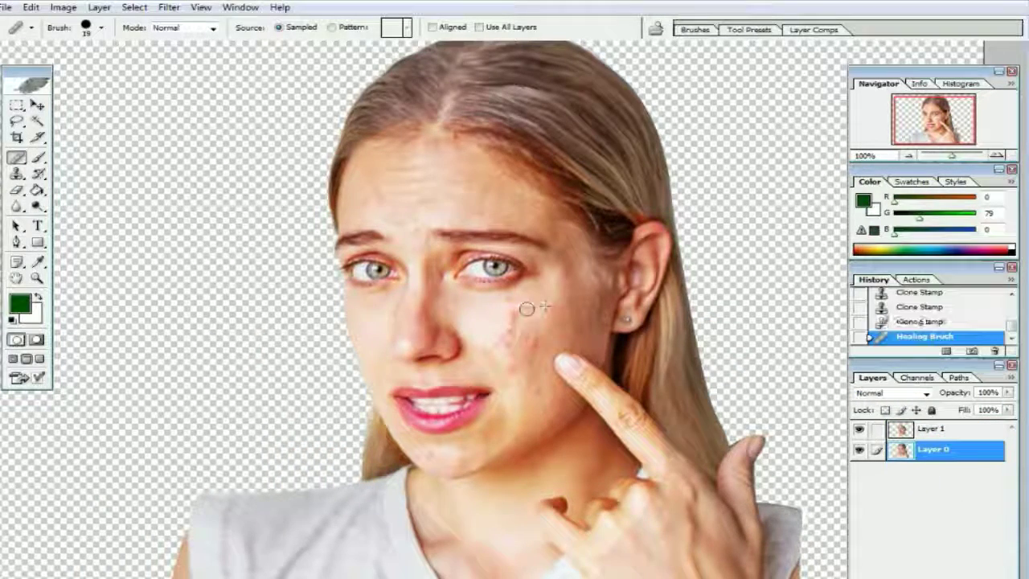
{"action": "left_click", "coordinate": [515, 334]}
{"action": "left_click", "coordinate": [515, 366]}
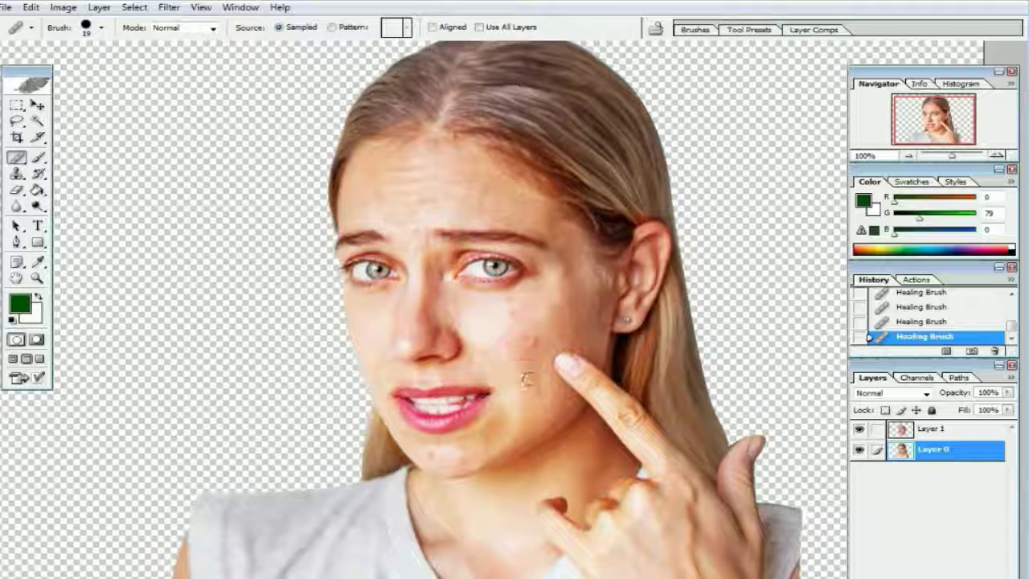
{"action": "left_click", "coordinate": [535, 375]}
{"action": "left_click", "coordinate": [536, 343]}
{"action": "left_click", "coordinate": [541, 337]}
{"action": "left_click", "coordinate": [530, 317]}
- Heal the spots on the woman's forehead above the eyebrows with the Healing Brush
{"action": "left_click", "coordinate": [418, 220]}
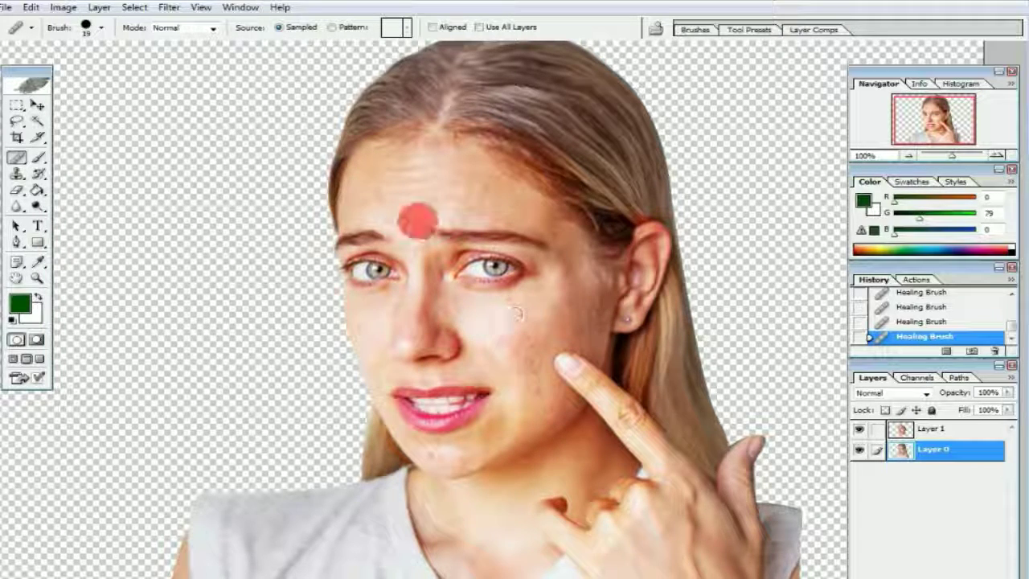
{"action": "left_click", "coordinate": [371, 192]}
{"action": "left_click", "coordinate": [362, 206]}
{"action": "left_click", "coordinate": [386, 205]}
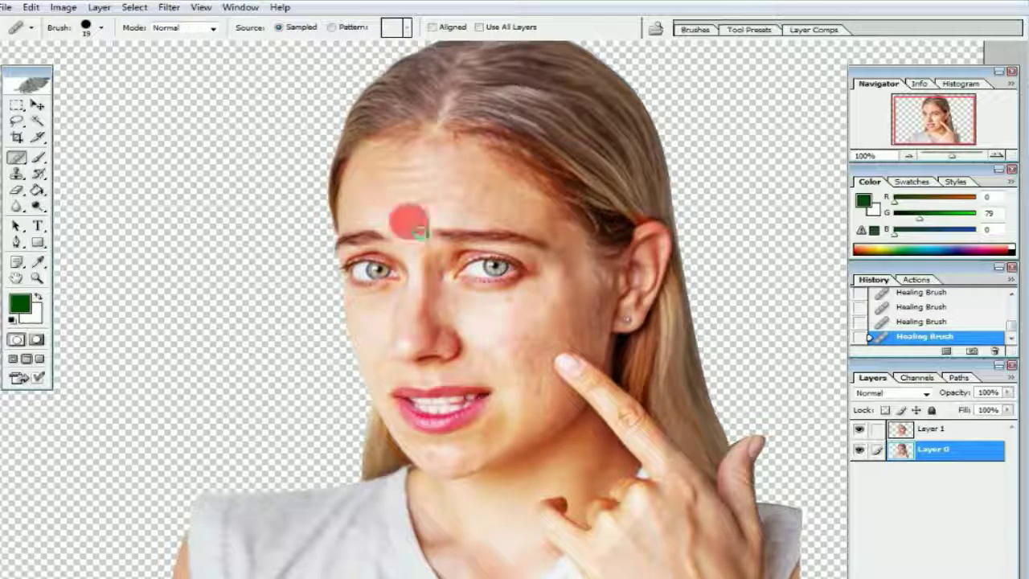
- Heal the remaining marks on the woman's chin and both cheeks with the Healing Brush
{"action": "left_click", "coordinate": [505, 435]}
{"action": "left_click", "coordinate": [450, 453]}
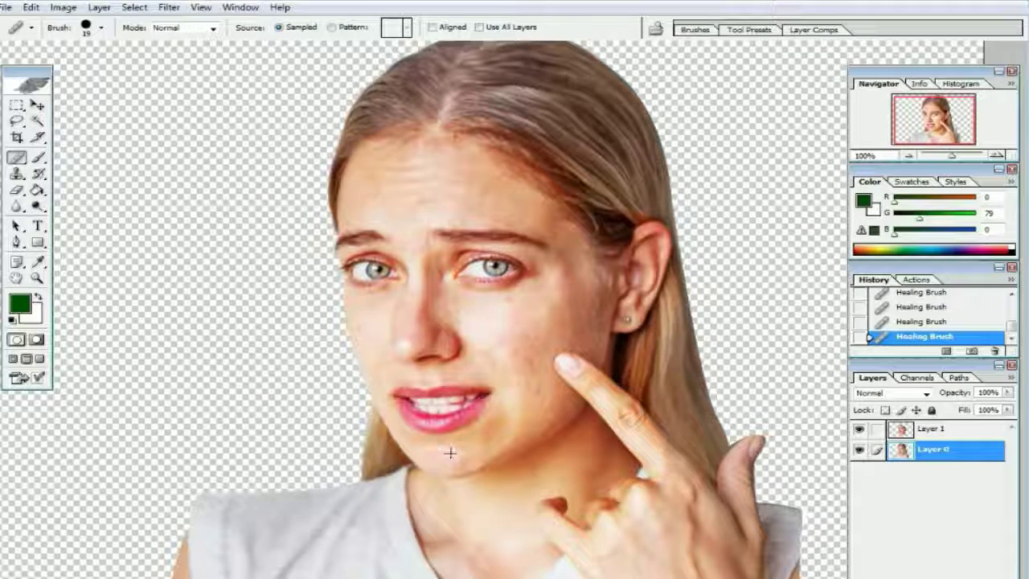
{"action": "left_click", "coordinate": [522, 400]}
{"action": "left_click", "coordinate": [527, 341]}
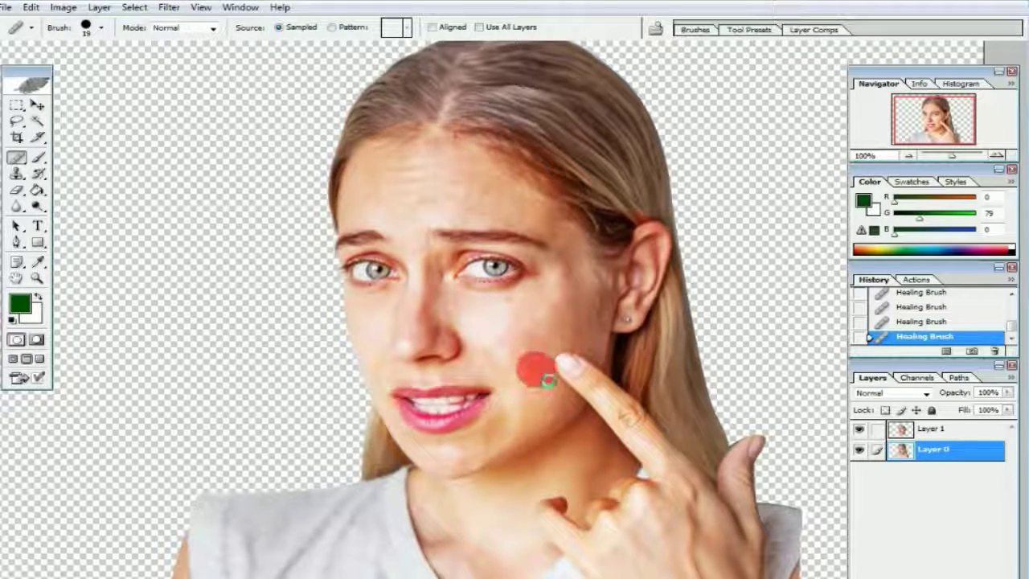
{"action": "left_click", "coordinate": [360, 359]}
{"action": "left_click", "coordinate": [369, 328]}
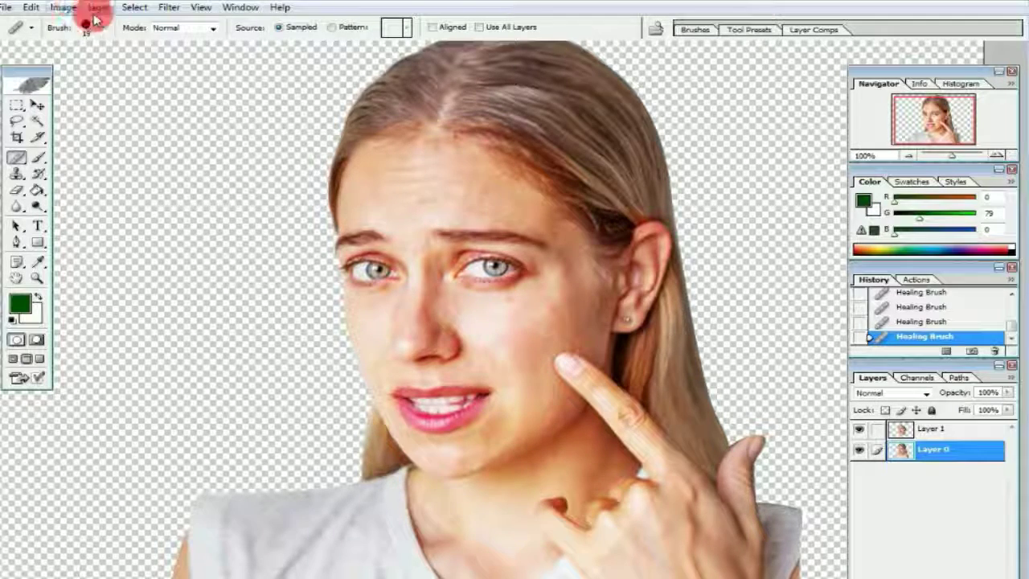
- Apply a Gaussian Blur with a radius of 3.1 pixels to Layer 1
{"action": "key", "text": "alt+bracketright"}
{"action": "left_click", "coordinate": [169, 10]}
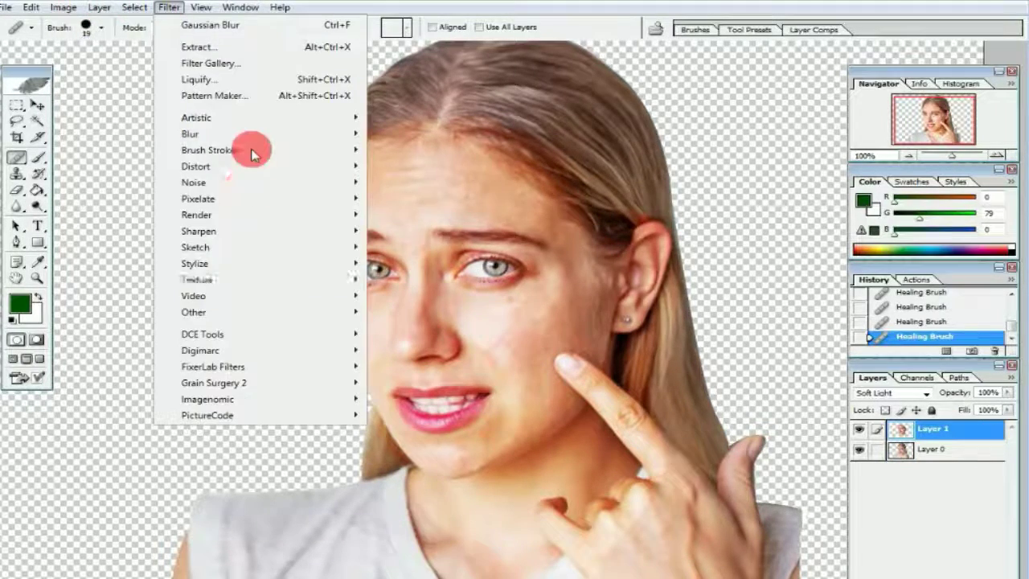
{"action": "mouse_move", "coordinate": [291, 131]}
{"action": "left_click", "coordinate": [413, 182]}
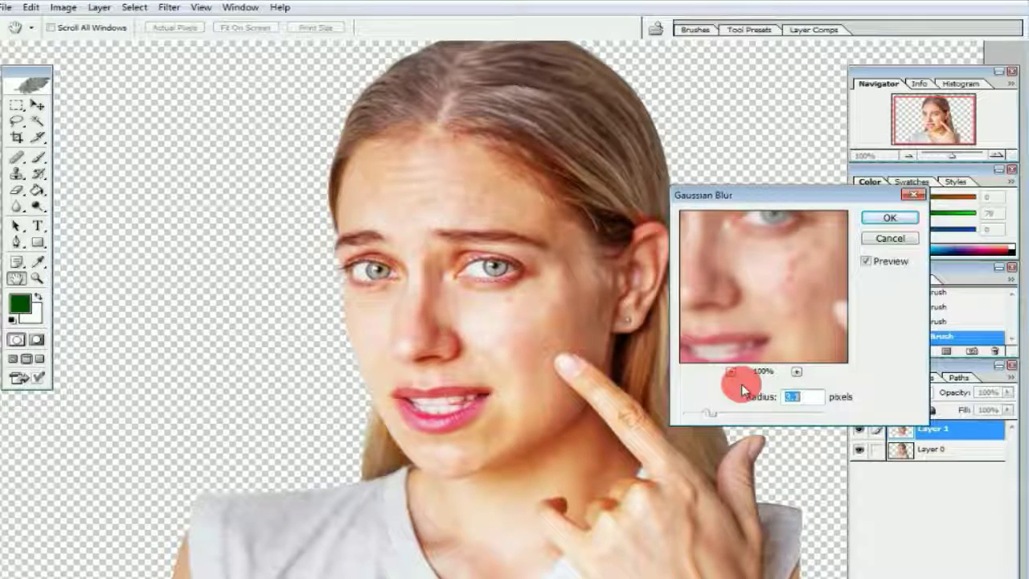
{"action": "key", "text": "Return"}
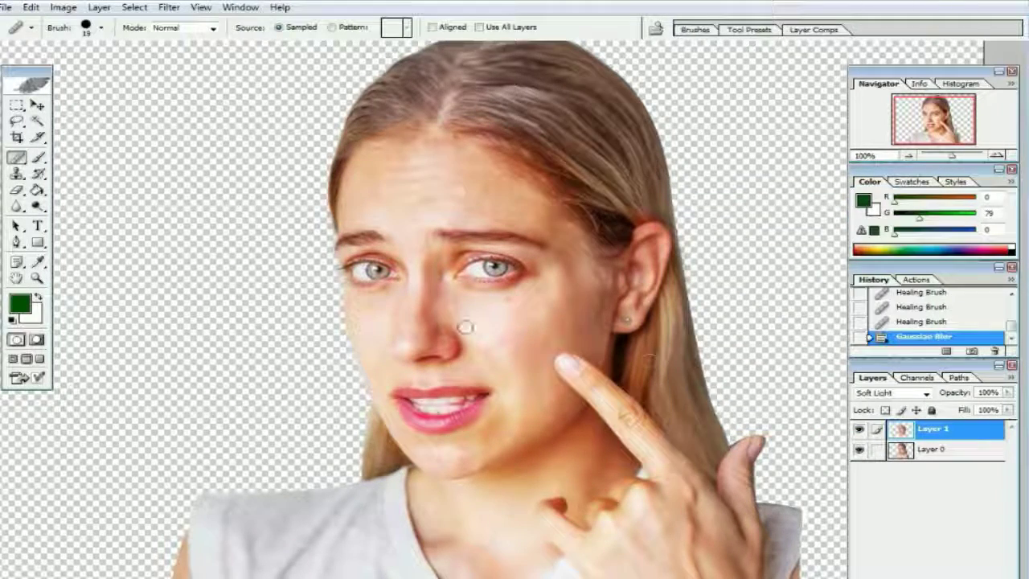
- Smooth the skin on the cheeks and forehead of Layer 1 with the Blur tool at 50% strength
{"action": "left_click", "coordinate": [16, 206]}
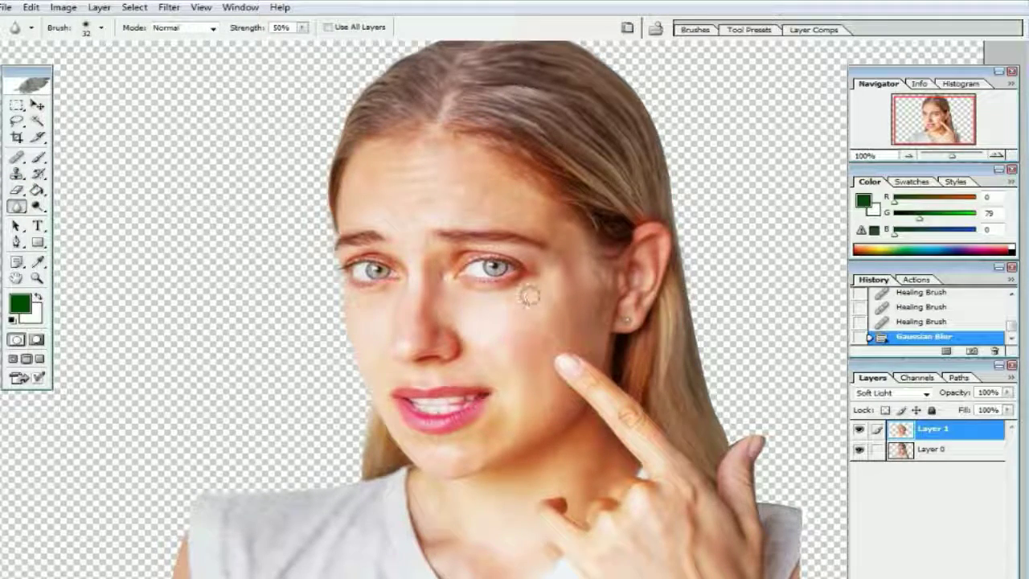
{"action": "mouse_move", "coordinate": [384, 322]}
{"action": "left_mouse_down"}
{"action": "mouse_move", "coordinate": [376, 358]}
{"action": "mouse_move", "coordinate": [383, 320]}
{"action": "left_mouse_up"}
{"action": "left_click_drag", "start_coordinate": [466, 190], "coordinate": [432, 196]}
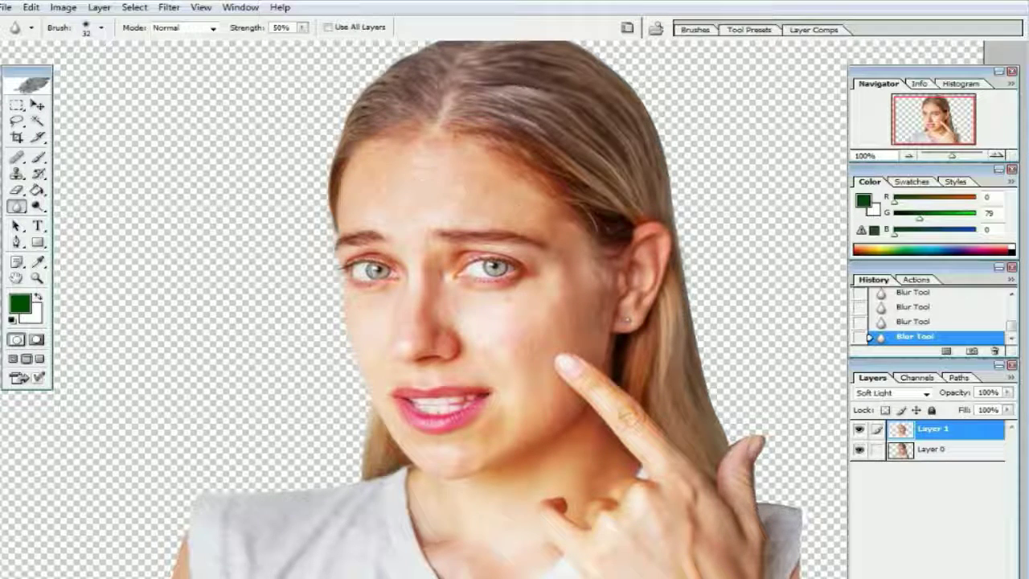
- Apply Hue/Saturation to Layer 1 with Hue -18 and Saturation -82
{"action": "key", "text": "ctrl+minus"}
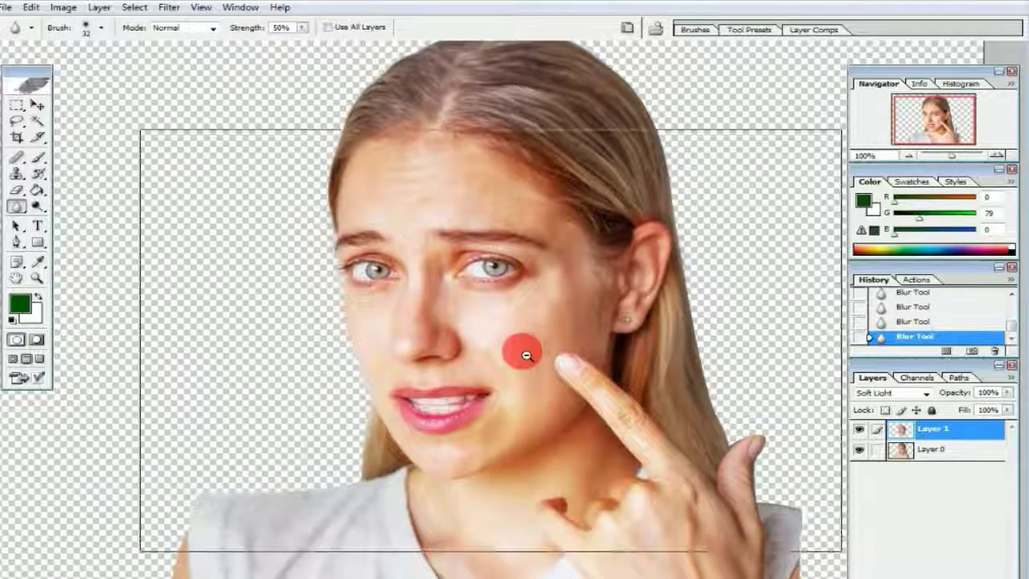
{"action": "left_click", "coordinate": [61, 7]}
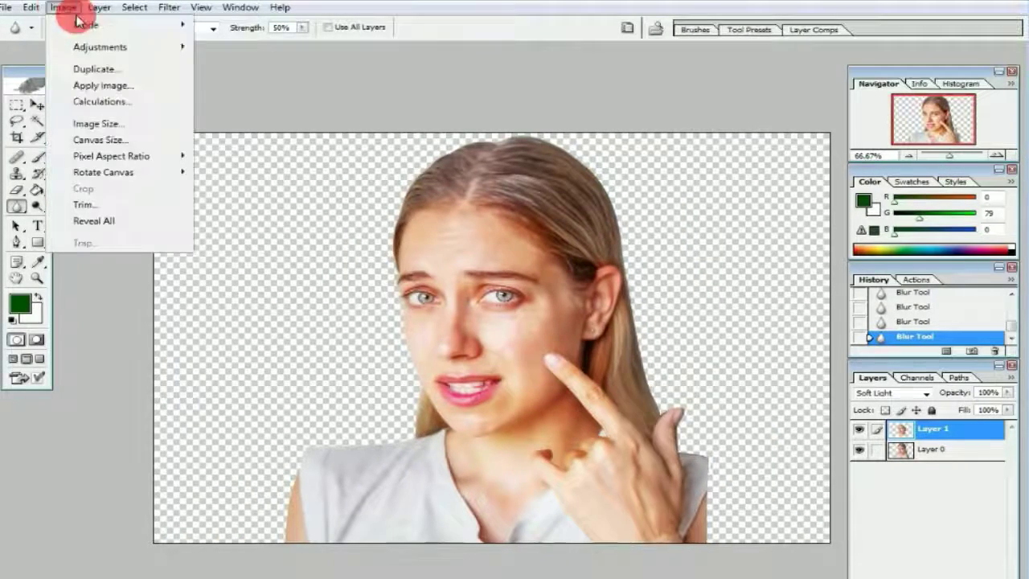
{"action": "mouse_move", "coordinate": [100, 47]}
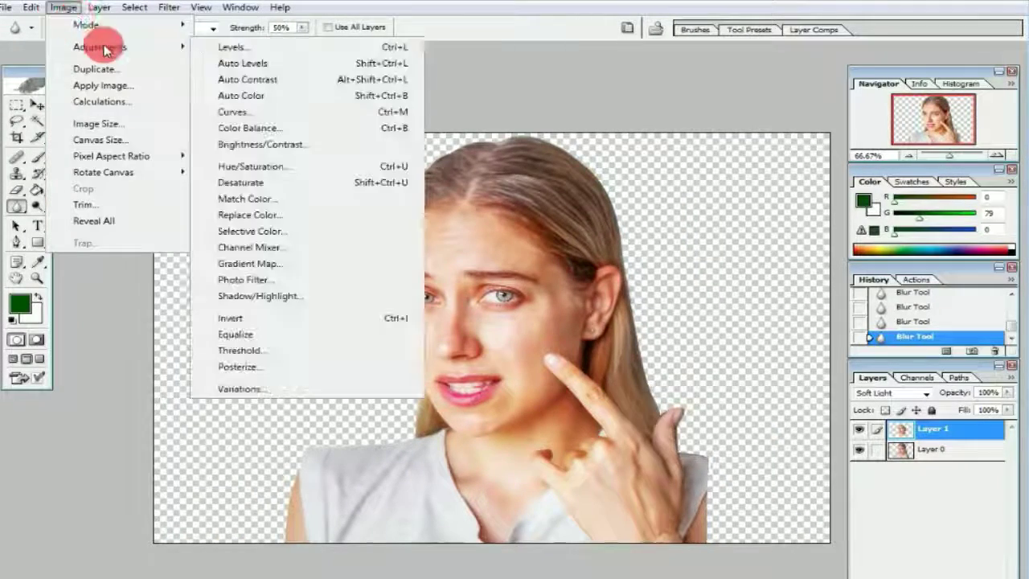
{"action": "left_click", "coordinate": [271, 167]}
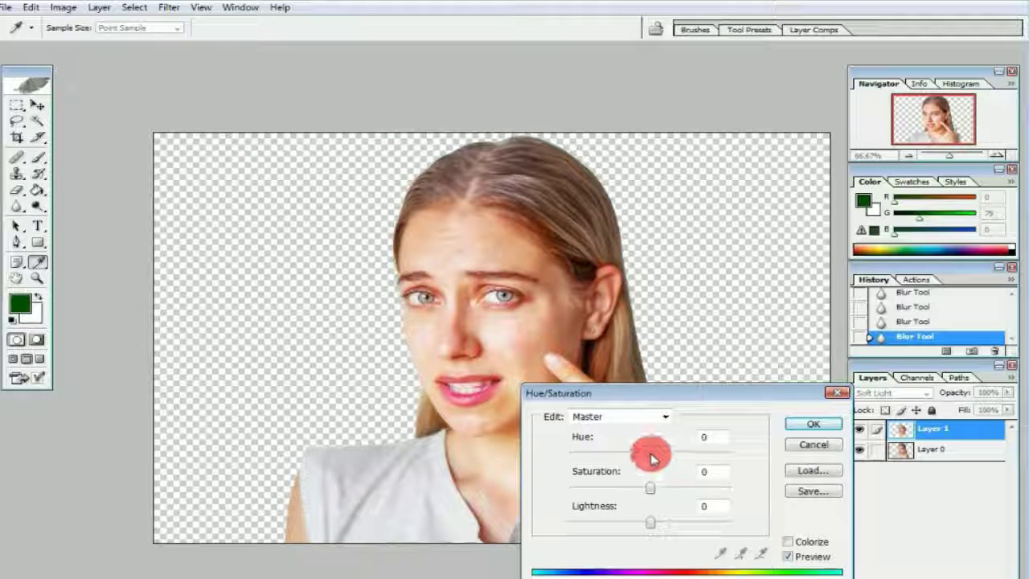
{"action": "left_click_drag", "start_coordinate": [650, 453], "coordinate": [635, 451]}
{"action": "left_click_drag", "start_coordinate": [649, 490], "coordinate": [585, 491]}
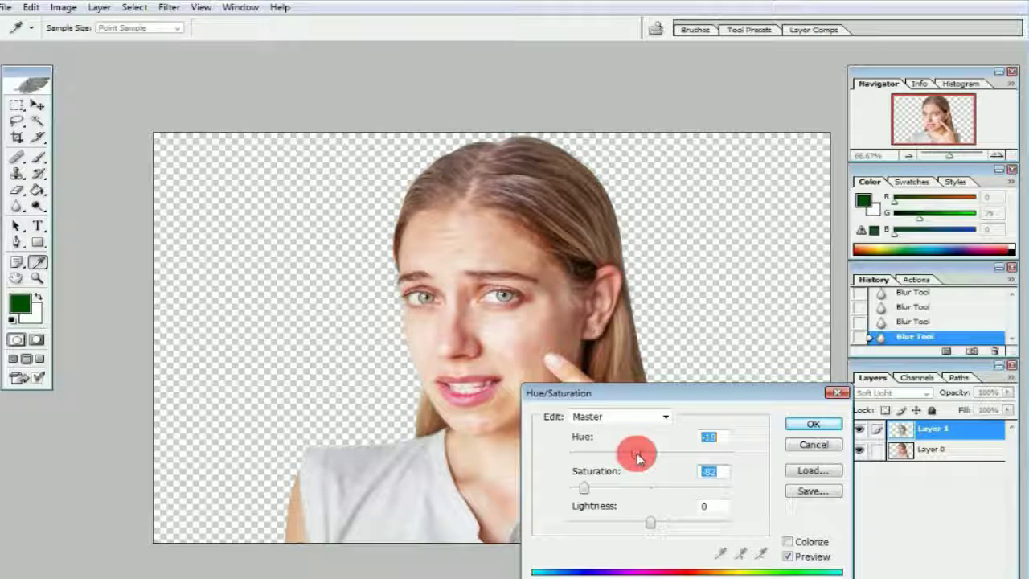
{"action": "left_click", "coordinate": [810, 425]}
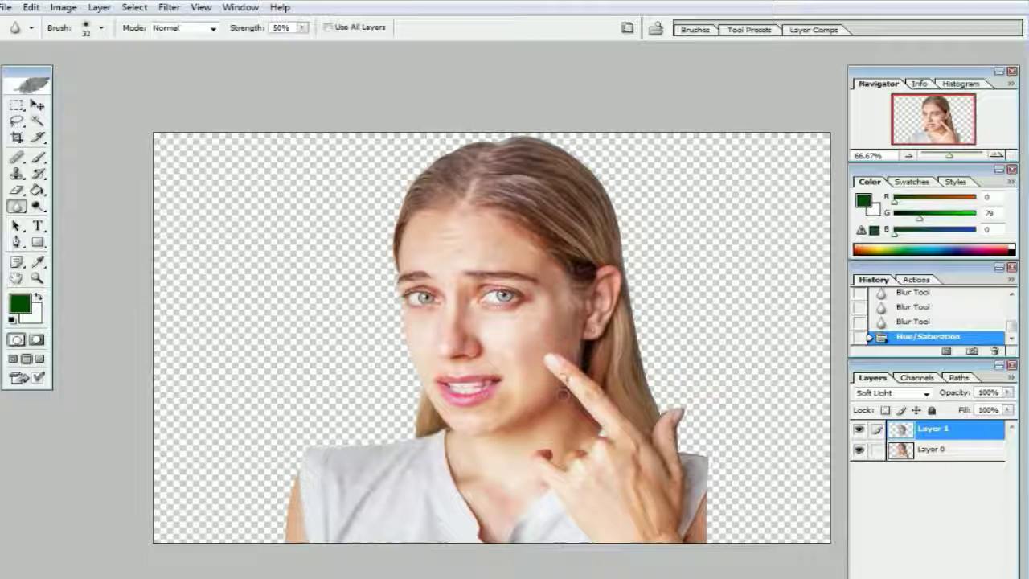
- Select Layer 0 and smooth the skin on the cheeks, nose and forehead with the Blur tool at 50% strength
{"action": "right_click", "coordinate": [426, 484], "text": "ctrl"}
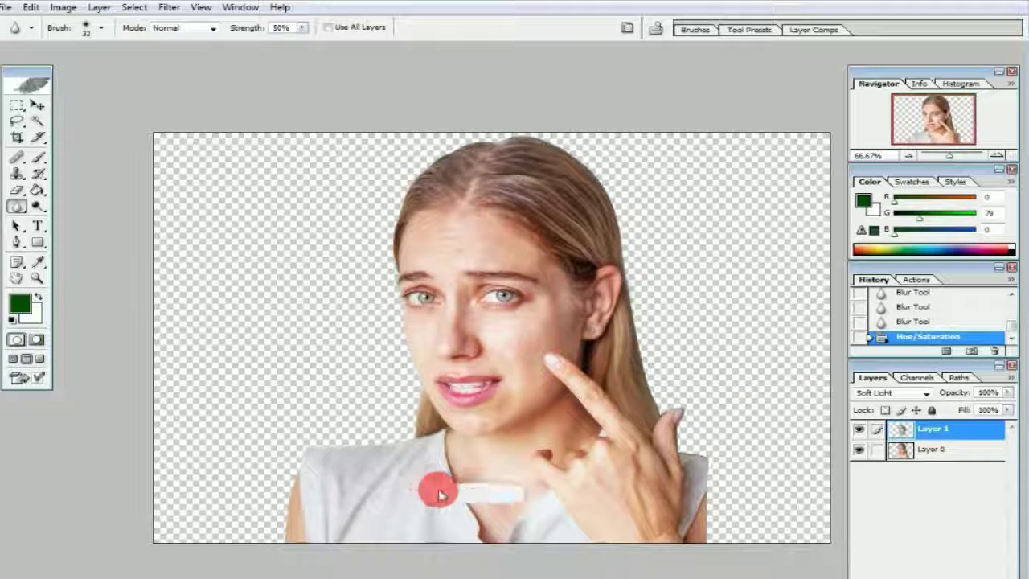
{"action": "left_click", "coordinate": [439, 493]}
{"action": "left_click", "coordinate": [20, 201]}
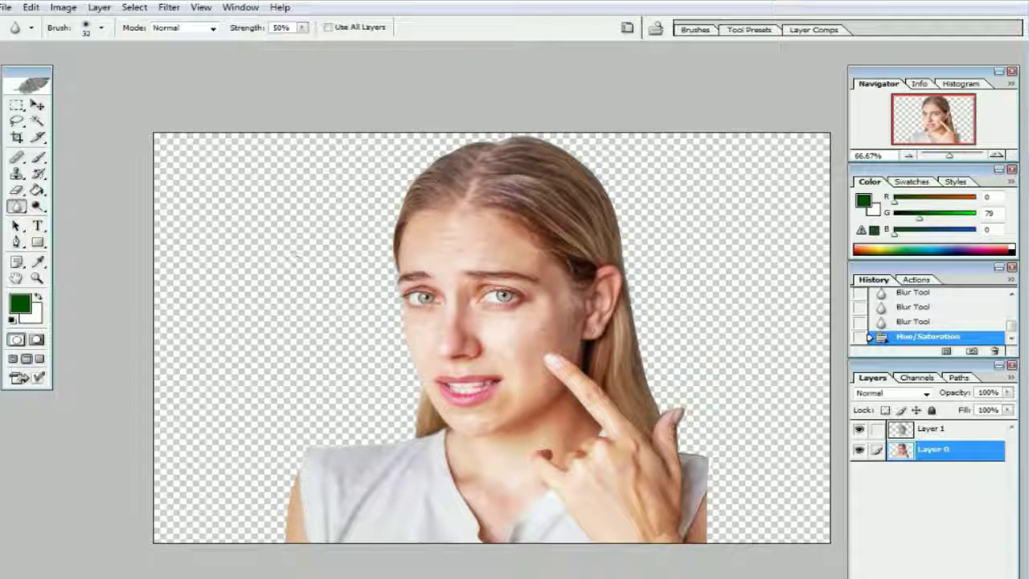
{"action": "right_click", "coordinate": [429, 482], "text": "ctrl"}
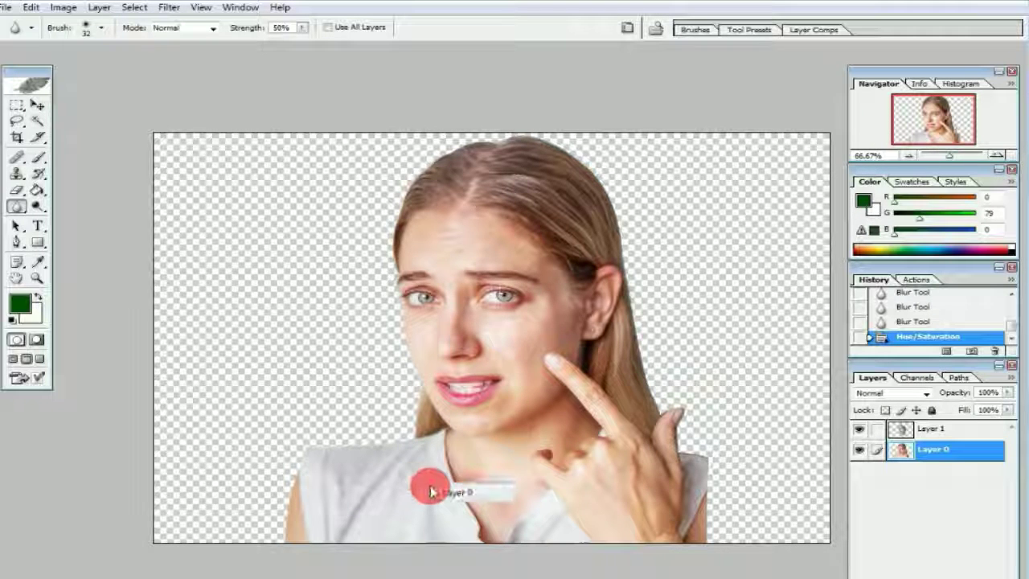
{"action": "left_click", "coordinate": [465, 490]}
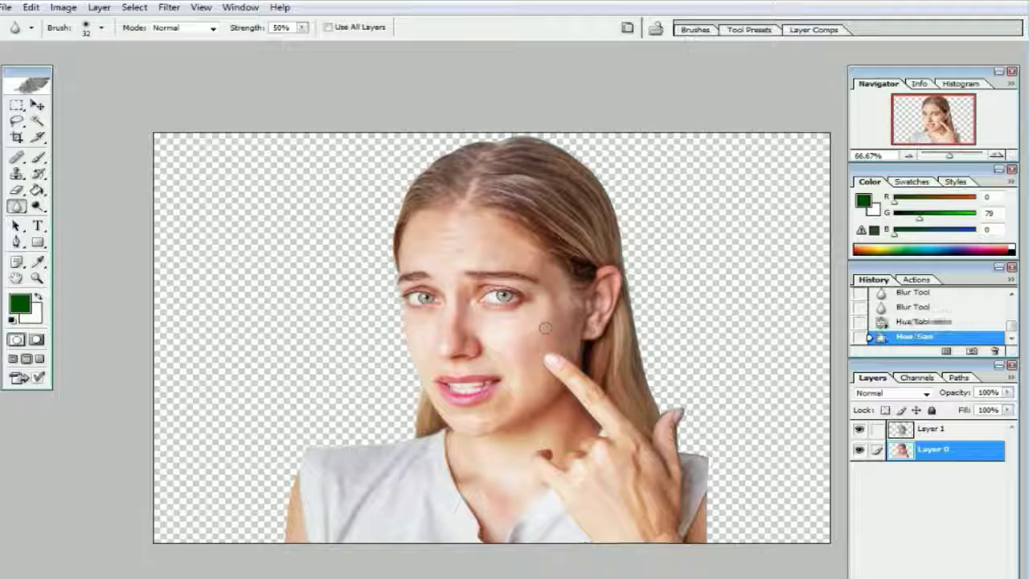
{"action": "left_click", "coordinate": [541, 341], "text": "ctrl"}
{"action": "left_click", "coordinate": [540, 341], "text": "ctrl"}
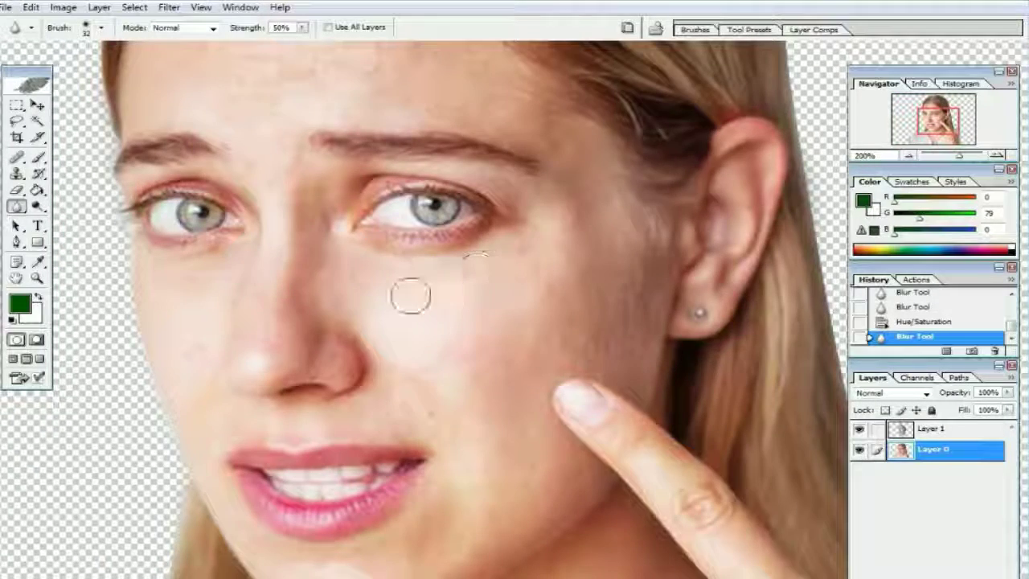
{"action": "left_click_drag", "start_coordinate": [411, 296], "coordinate": [252, 320]}
{"action": "left_click_drag", "start_coordinate": [203, 389], "coordinate": [198, 341]}
{"action": "mouse_move", "coordinate": [395, 372]}
{"action": "left_mouse_down"}
{"action": "mouse_move", "coordinate": [417, 367]}
{"action": "mouse_move", "coordinate": [434, 381]}
{"action": "left_mouse_up"}
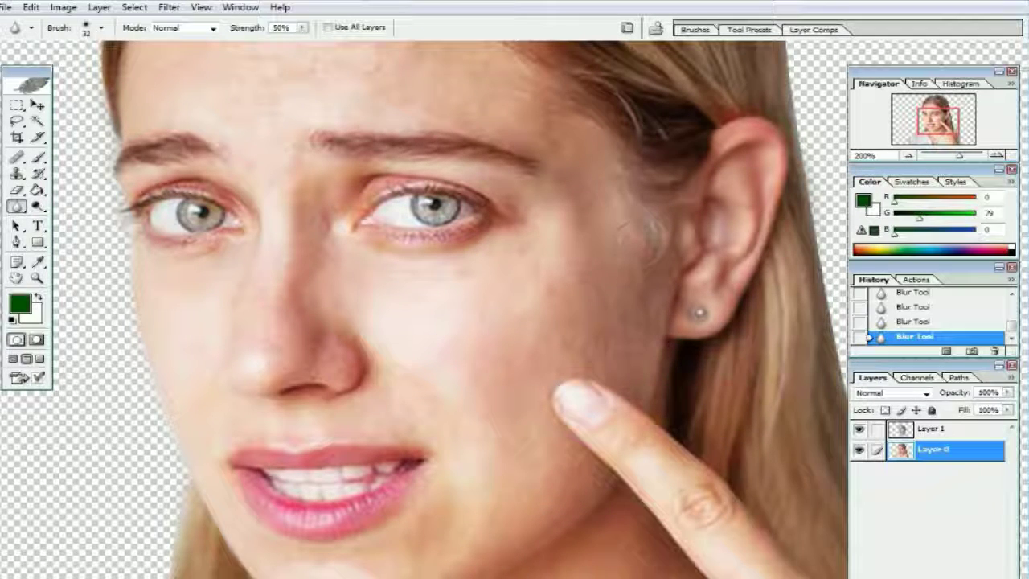
{"action": "left_click_drag", "start_coordinate": [394, 312], "coordinate": [476, 465]}
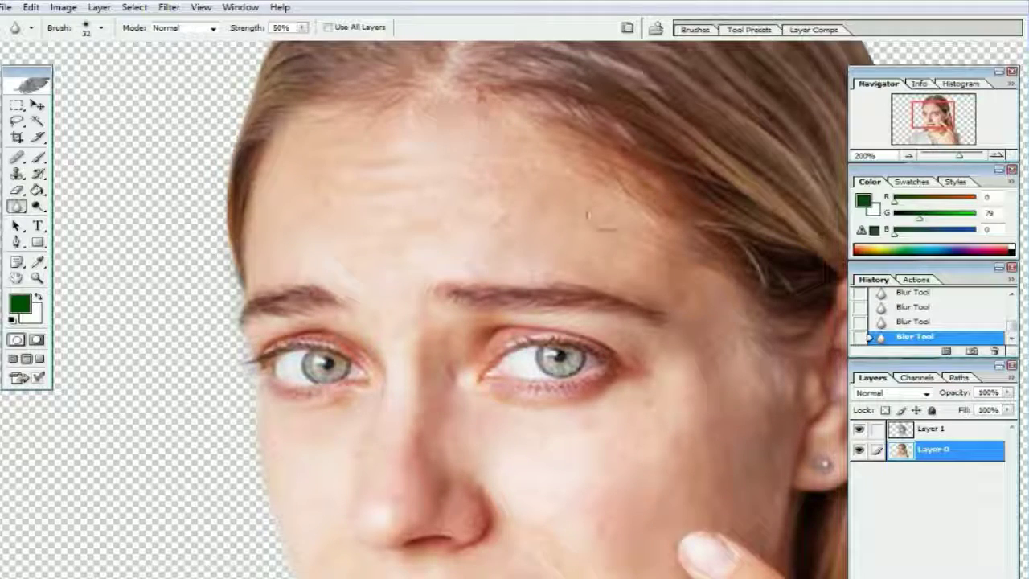
{"action": "key", "text": "ctrl+minus"}
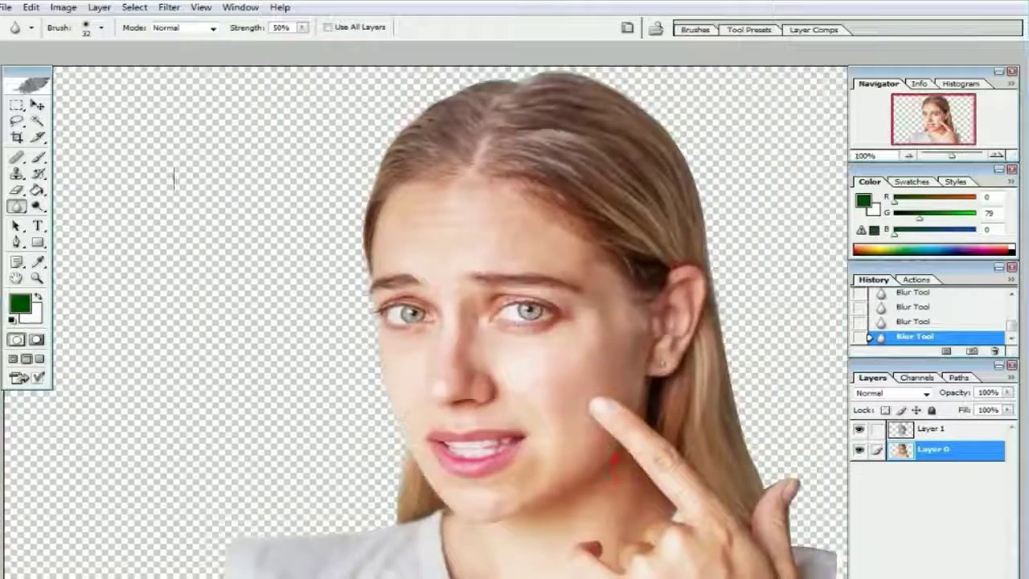
{"action": "key", "text": "ctrl+minus"}
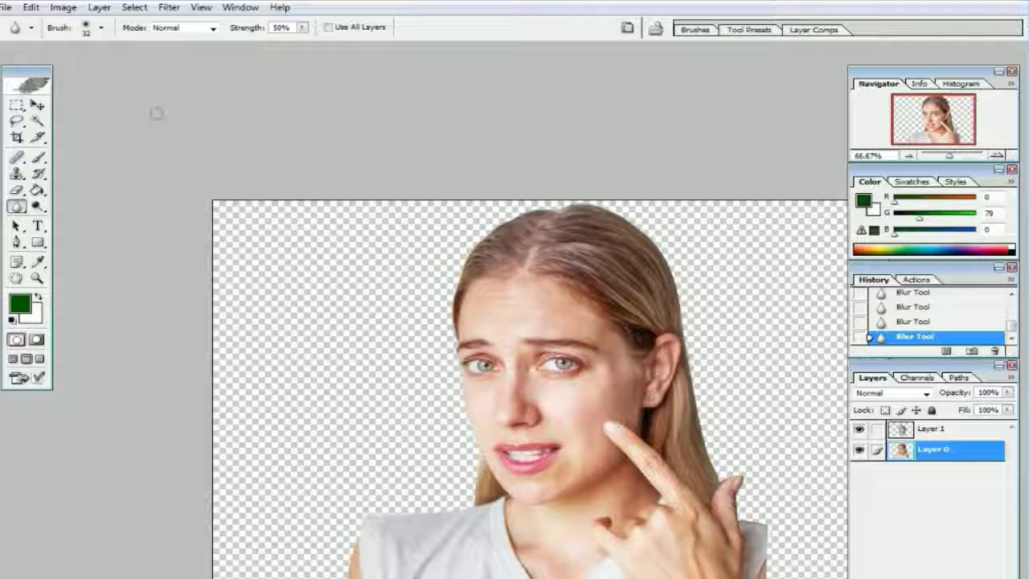
{"action": "left_click", "coordinate": [63, 8]}
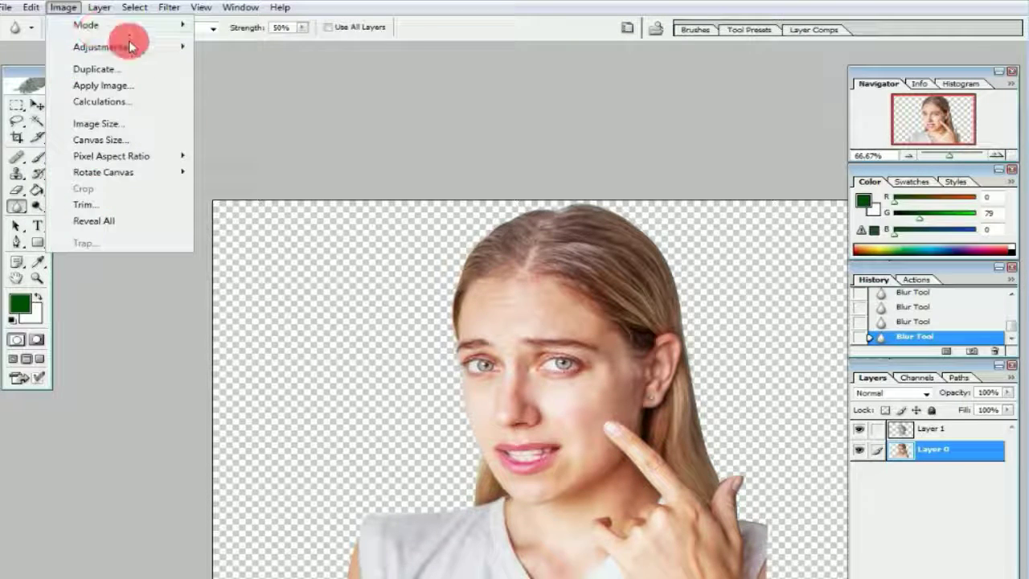
{"action": "left_click", "coordinate": [131, 46]}
{"action": "left_click", "coordinate": [242, 140]}
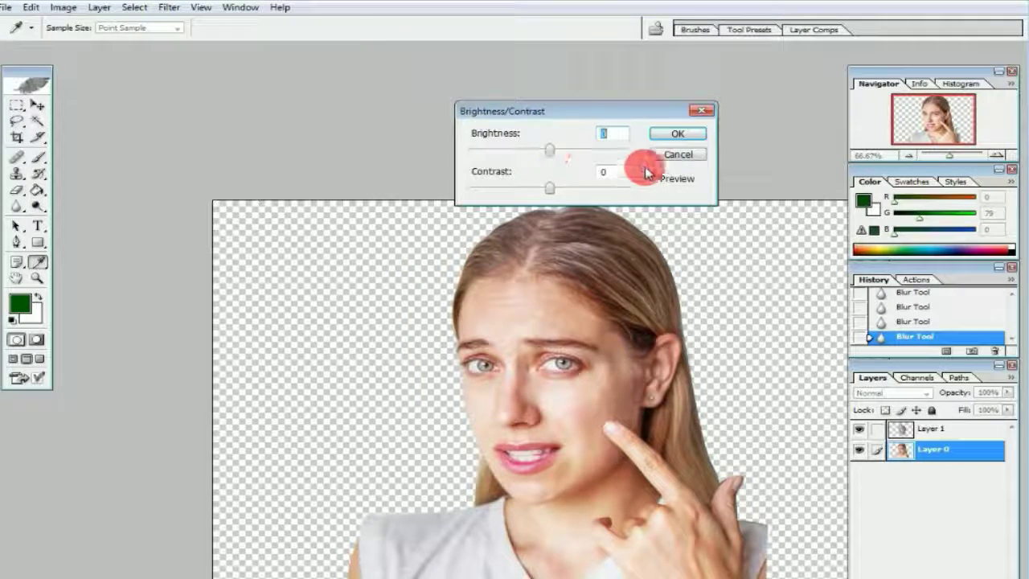
{"action": "left_click", "coordinate": [673, 154]}
- Adjust the hue and saturation of Layer 0 slightly with Hue/Saturation to mute the warm skin tones
{"action": "left_click", "coordinate": [63, 7]}
{"action": "left_click", "coordinate": [112, 46]}
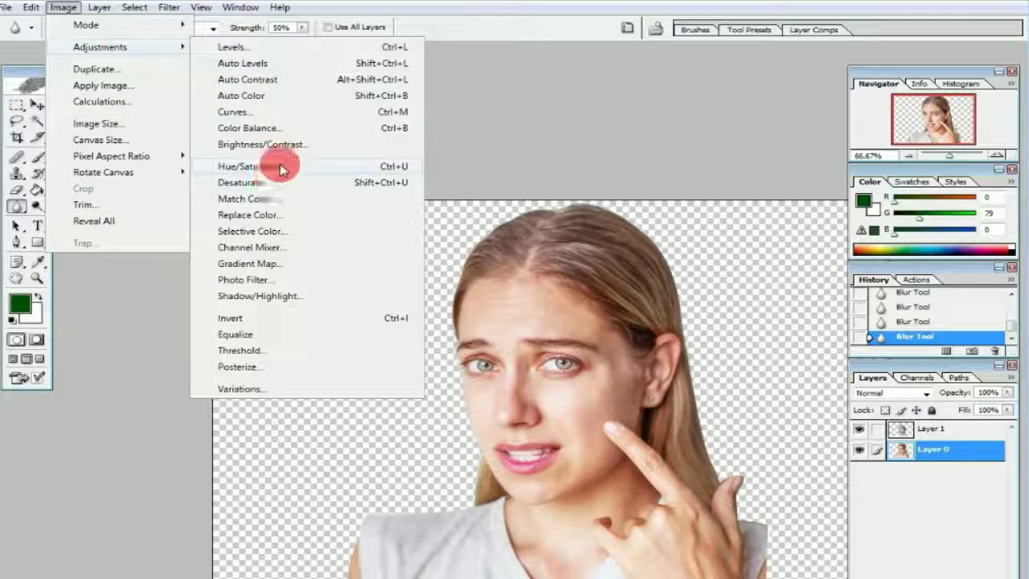
{"action": "left_click", "coordinate": [281, 167]}
{"action": "left_click_drag", "start_coordinate": [689, 399], "coordinate": [848, 430]}
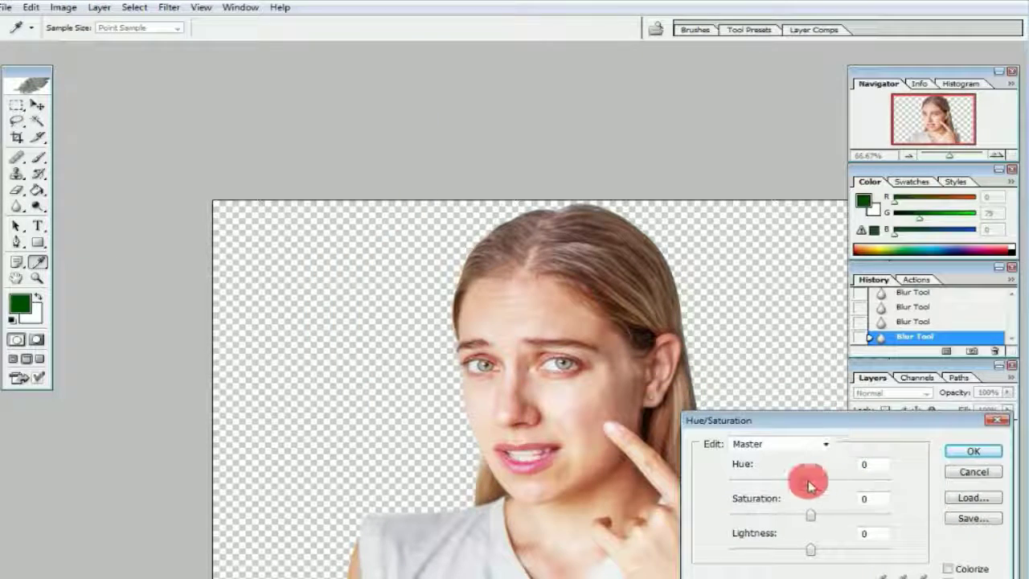
{"action": "left_click_drag", "start_coordinate": [805, 482], "coordinate": [796, 518]}
{"action": "left_click_drag", "start_coordinate": [808, 480], "coordinate": [808, 487]}
{"action": "key", "text": "Return"}
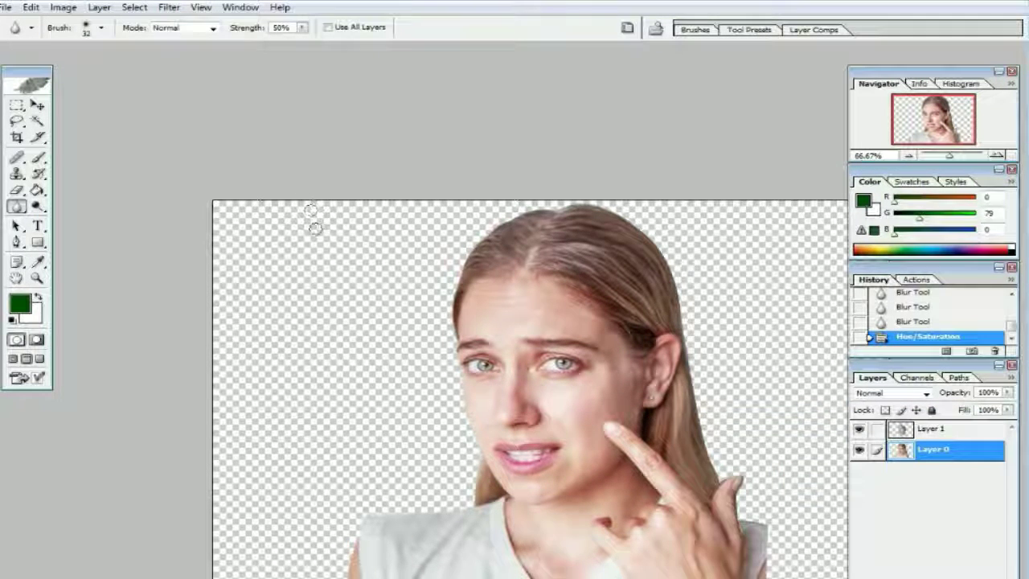
- Apply a Gaussian Blur with a 0.4 pixel radius to Layer 0
{"action": "left_click", "coordinate": [166, 8]}
{"action": "mouse_move", "coordinate": [298, 133]}
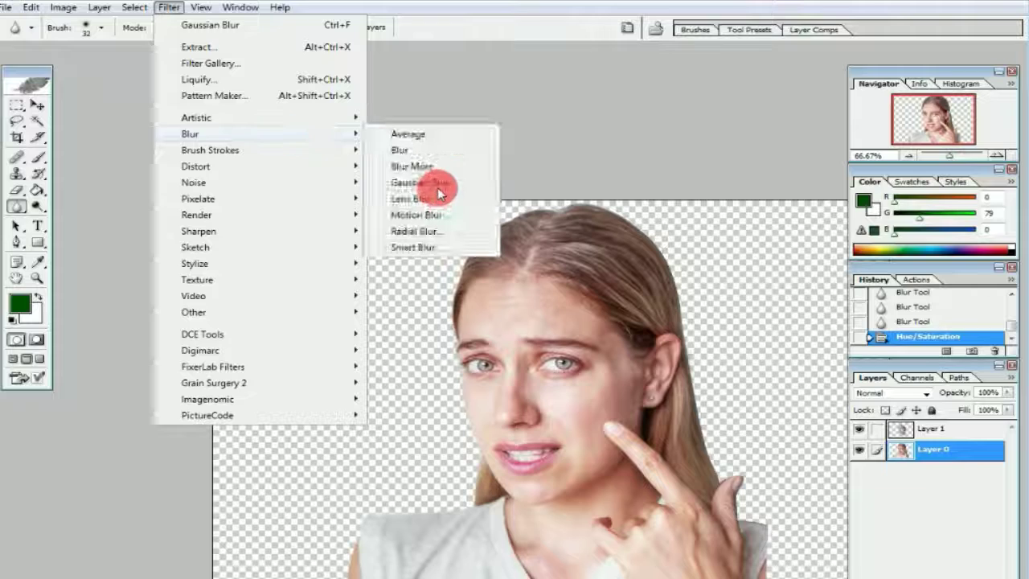
{"action": "left_click", "coordinate": [440, 185]}
{"action": "left_click_drag", "start_coordinate": [722, 413], "coordinate": [662, 411]}
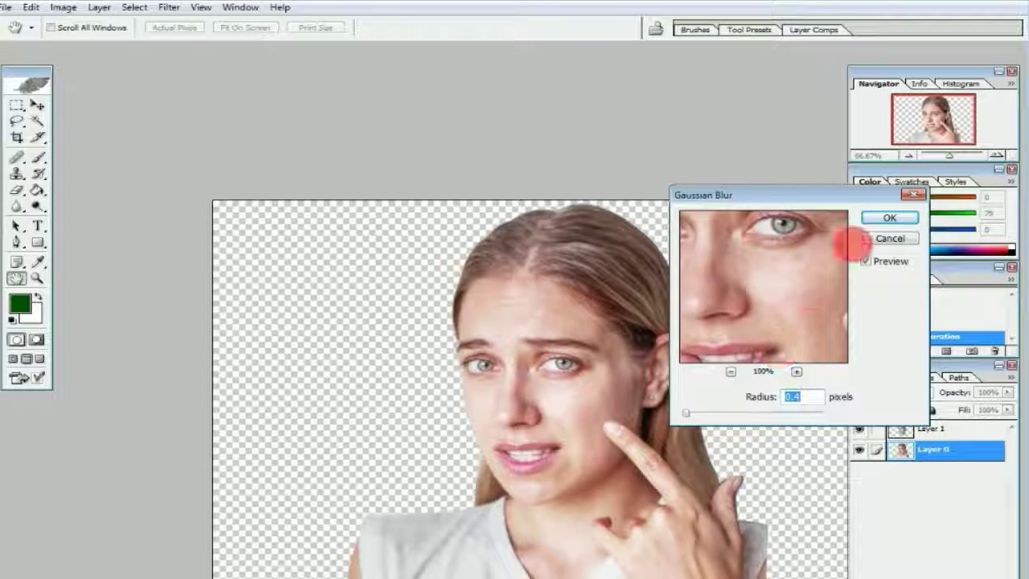
{"action": "left_click", "coordinate": [888, 217]}
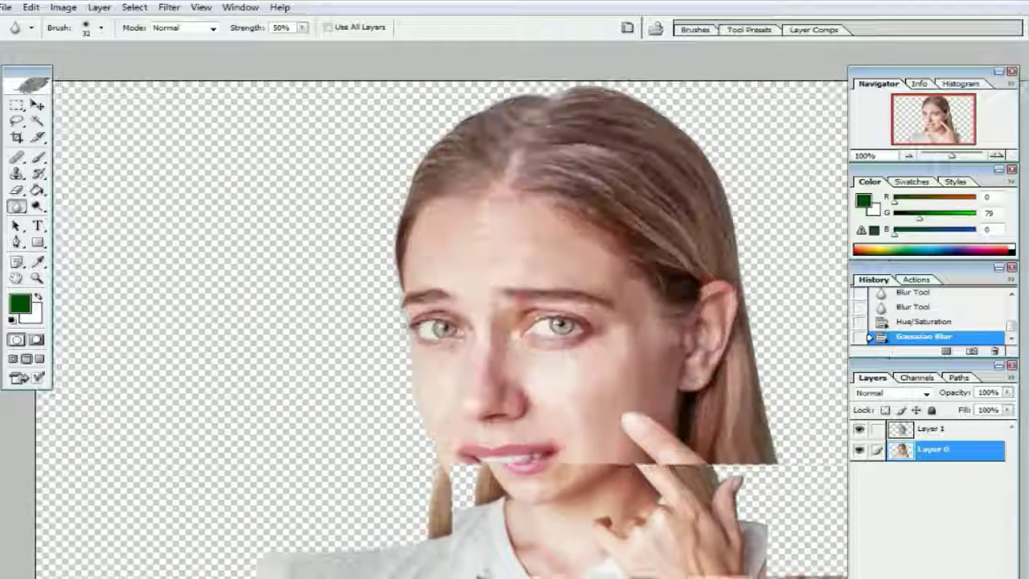
{"action": "left_click", "coordinate": [577, 421]}
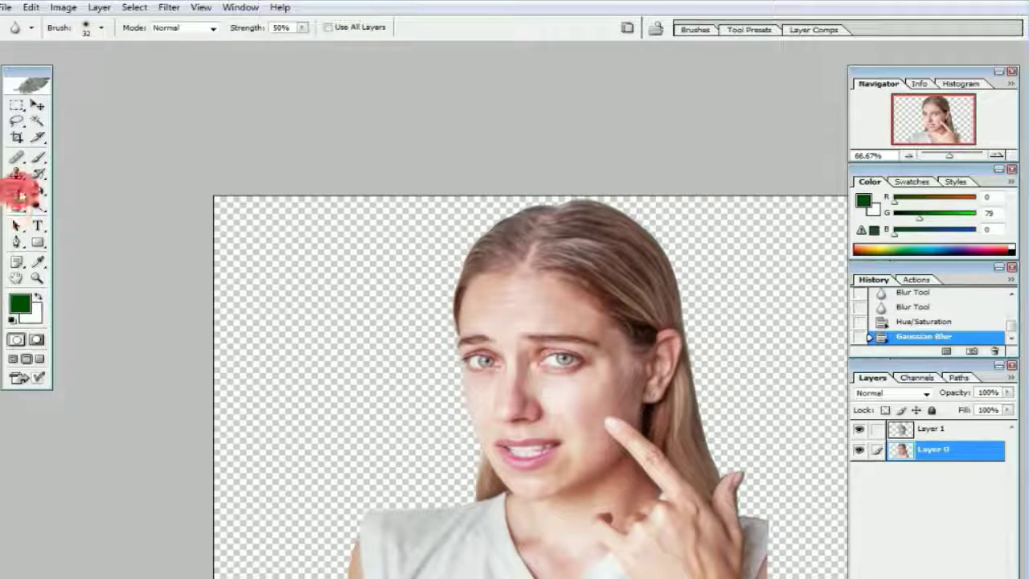
- Select Layer 1 and erase its overlay along the hairline with the Eraser at 20 px and 100% opacity
{"action": "left_click", "coordinate": [17, 190]}
{"action": "left_click", "coordinate": [596, 442]}
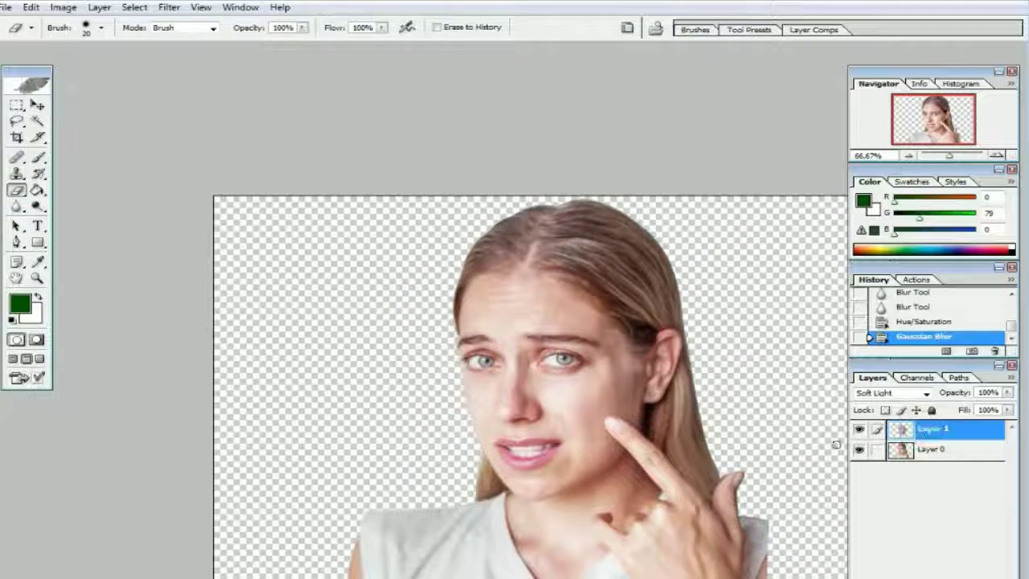
{"action": "left_click", "coordinate": [560, 363]}
{"action": "key", "text": "ctrl+plus"}
{"action": "left_click_drag", "start_coordinate": [529, 304], "coordinate": [522, 307]}
{"action": "left_click_drag", "start_coordinate": [610, 301], "coordinate": [522, 251]}
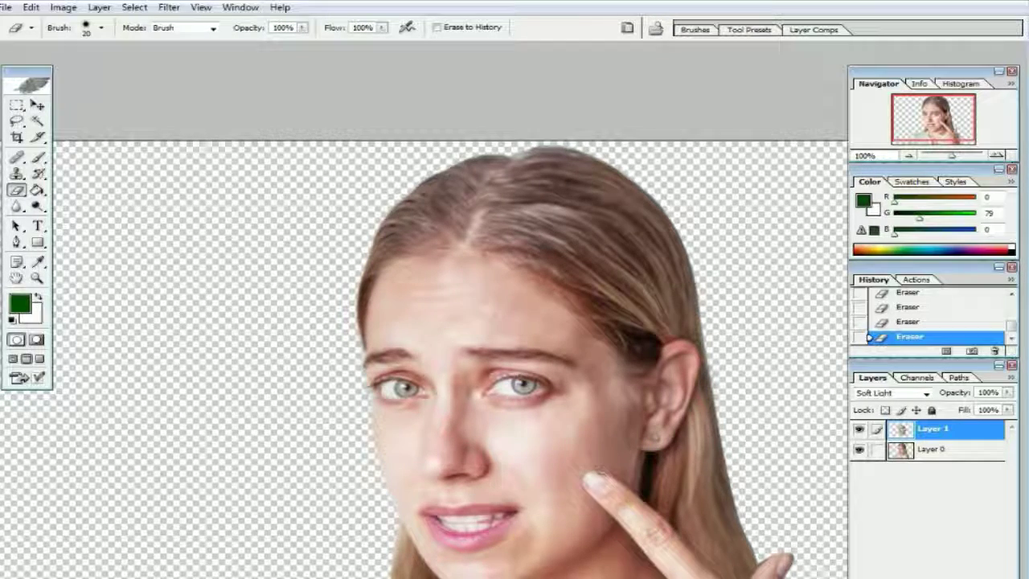
- Enlarge the Eraser to 70 px and erase Layer 1 over the hand and the hair beside the ear
{"action": "left_click_drag", "start_coordinate": [592, 576], "coordinate": [619, 400]}
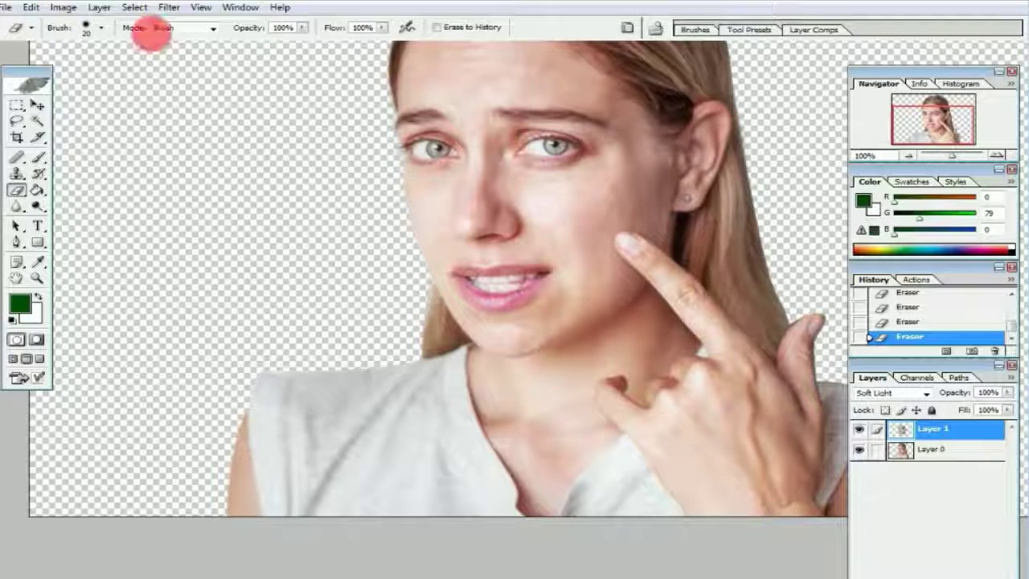
{"action": "left_click", "coordinate": [100, 27]}
{"action": "left_click", "coordinate": [78, 70]}
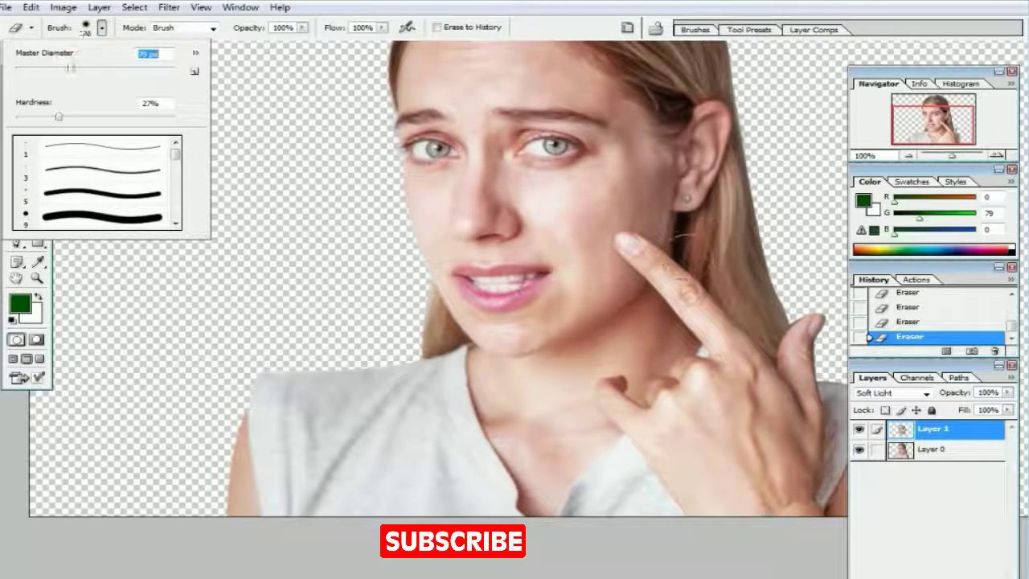
{"action": "left_click", "coordinate": [693, 320]}
{"action": "mouse_move", "coordinate": [696, 303]}
{"action": "left_mouse_down"}
{"action": "mouse_move", "coordinate": [555, 401]}
{"action": "mouse_move", "coordinate": [473, 381]}
{"action": "mouse_move", "coordinate": [433, 340]}
{"action": "mouse_move", "coordinate": [411, 290]}
{"action": "mouse_move", "coordinate": [478, 390]}
{"action": "mouse_move", "coordinate": [537, 417]}
{"action": "mouse_move", "coordinate": [648, 406]}
{"action": "mouse_move", "coordinate": [665, 430]}
{"action": "left_mouse_up"}
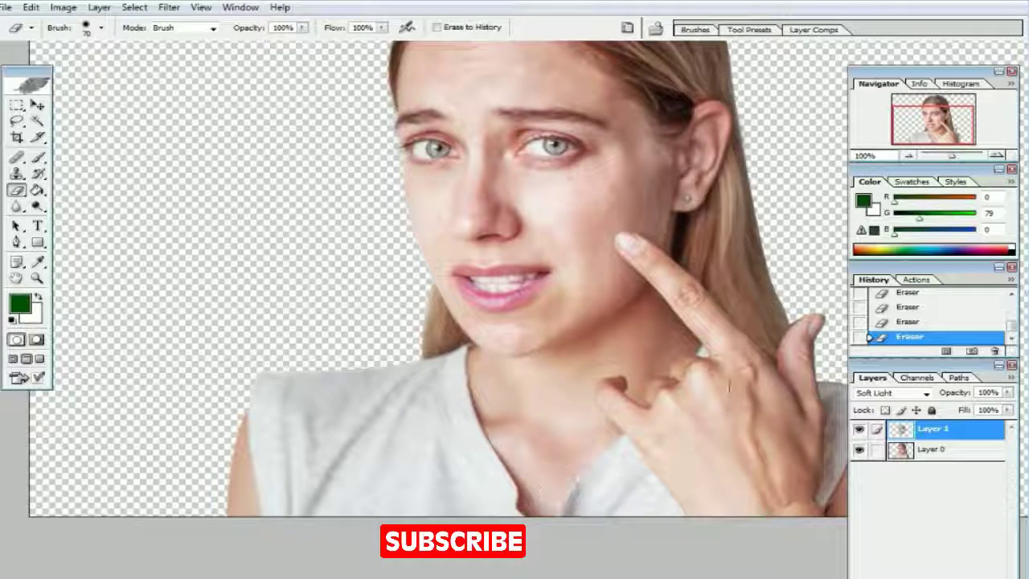
{"action": "left_click_drag", "start_coordinate": [480, 206], "coordinate": [484, 468]}
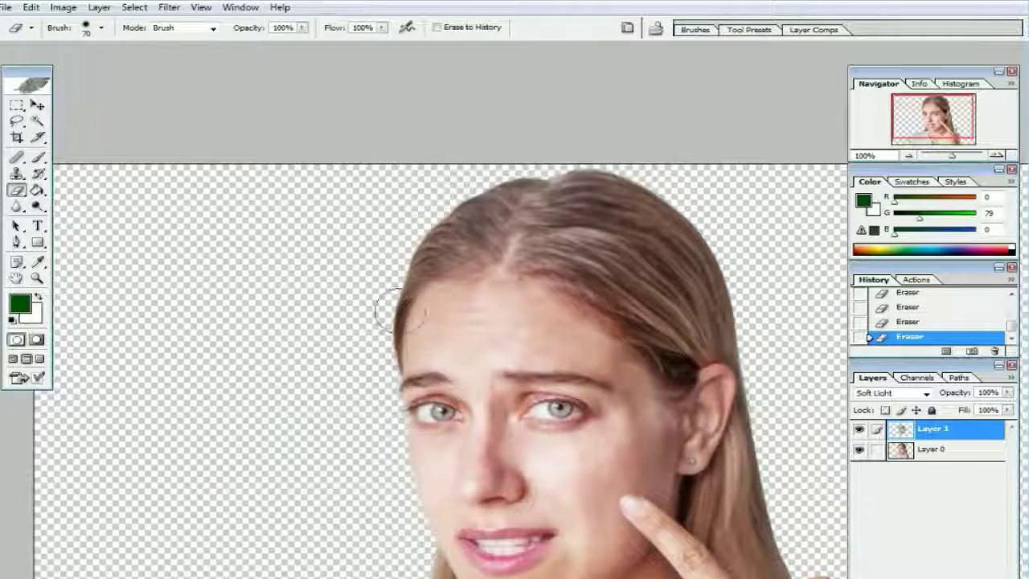
{"action": "left_click_drag", "start_coordinate": [680, 350], "coordinate": [740, 459]}
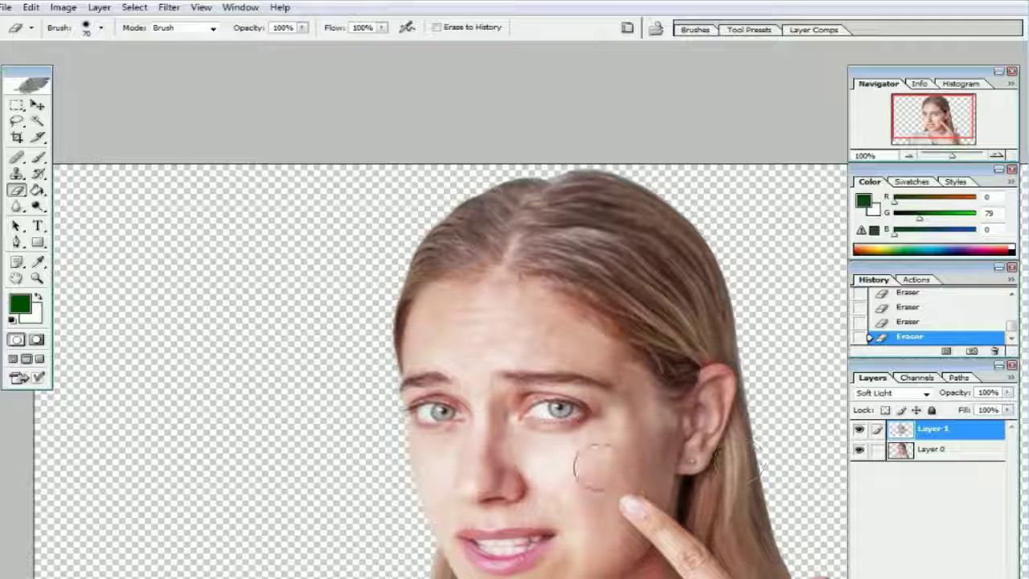
- Reduce the Eraser to 10 px and erase Layer 1 over both eyes and along their lids
{"action": "left_click", "coordinate": [528, 404], "text": "ctrl"}
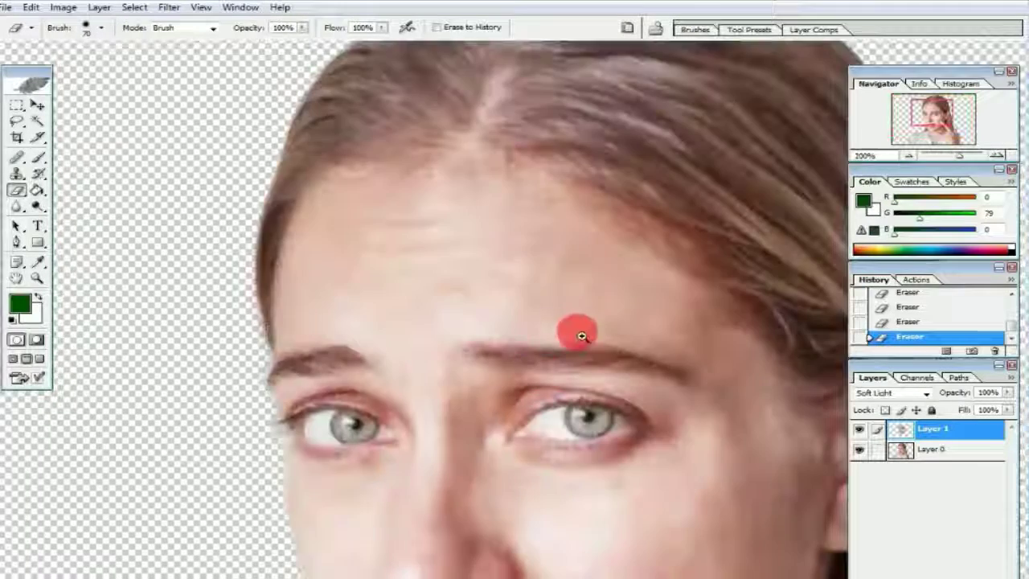
{"action": "key", "text": "["}
{"action": "key", "text": "["}
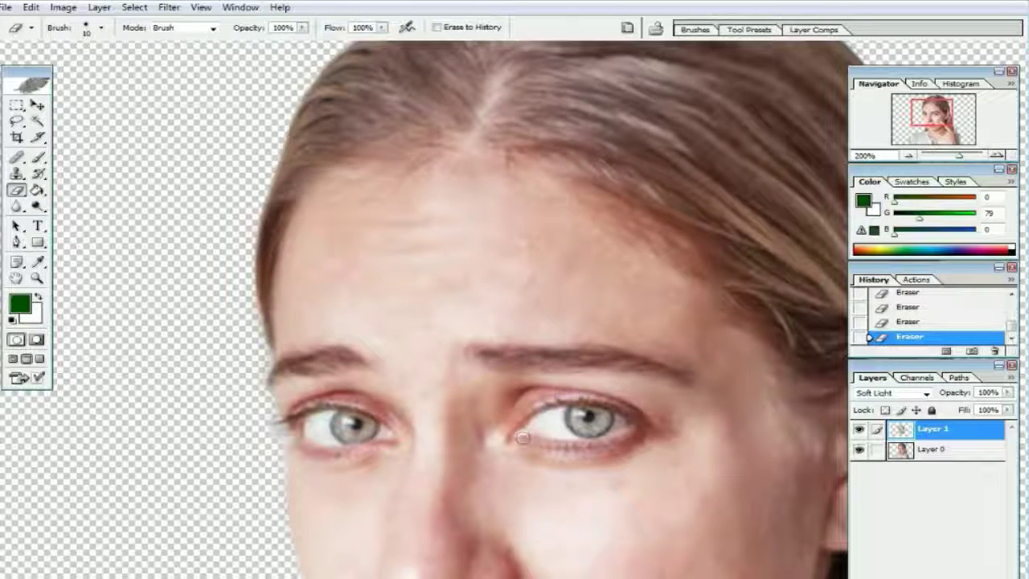
{"action": "left_click_drag", "start_coordinate": [538, 413], "coordinate": [504, 436]}
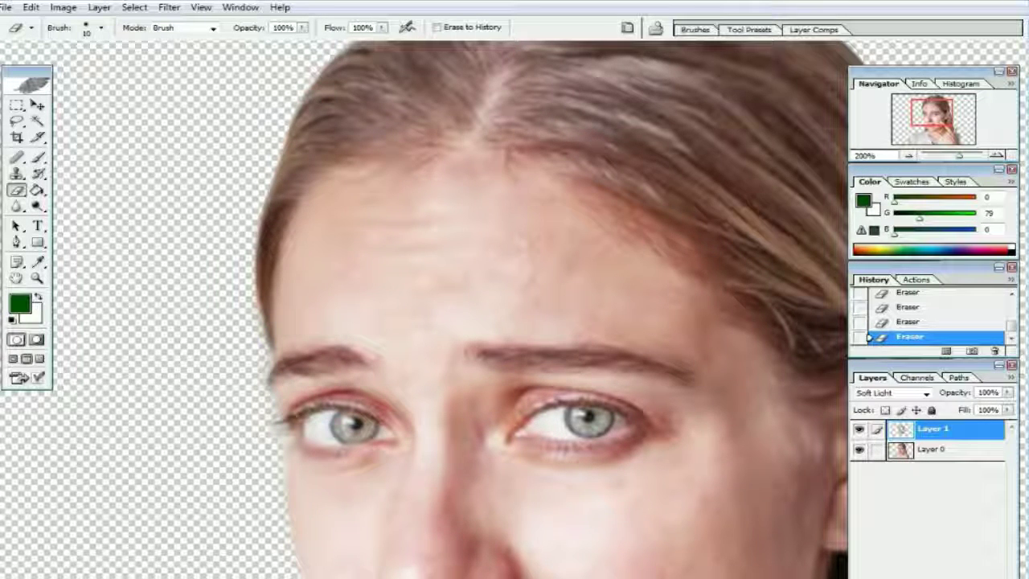
{"action": "left_click_drag", "start_coordinate": [291, 430], "coordinate": [354, 448]}
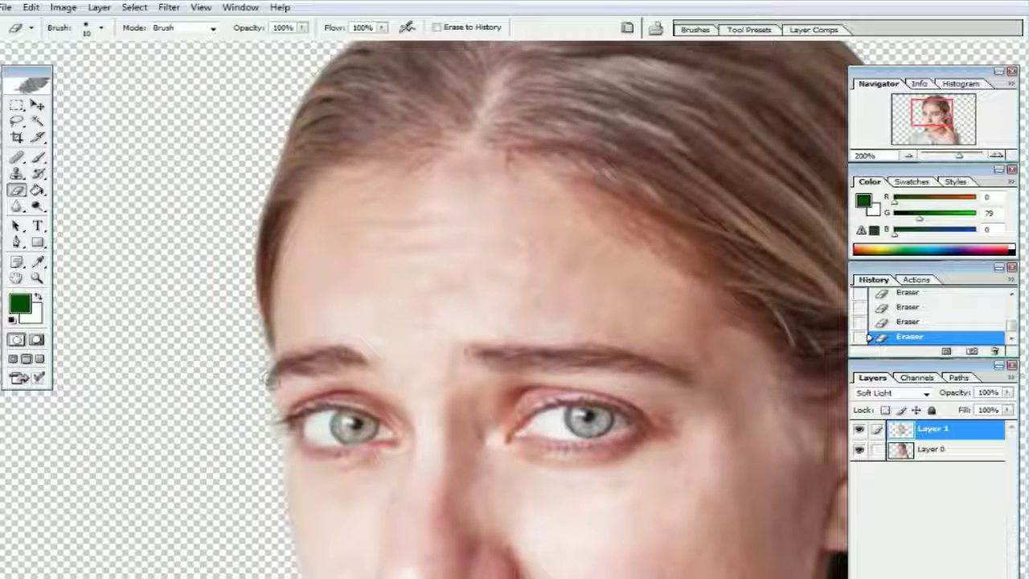
- Select both eyebrows with the Lasso tool and feather the selection by 5 pixels
{"action": "left_click", "coordinate": [15, 143]}
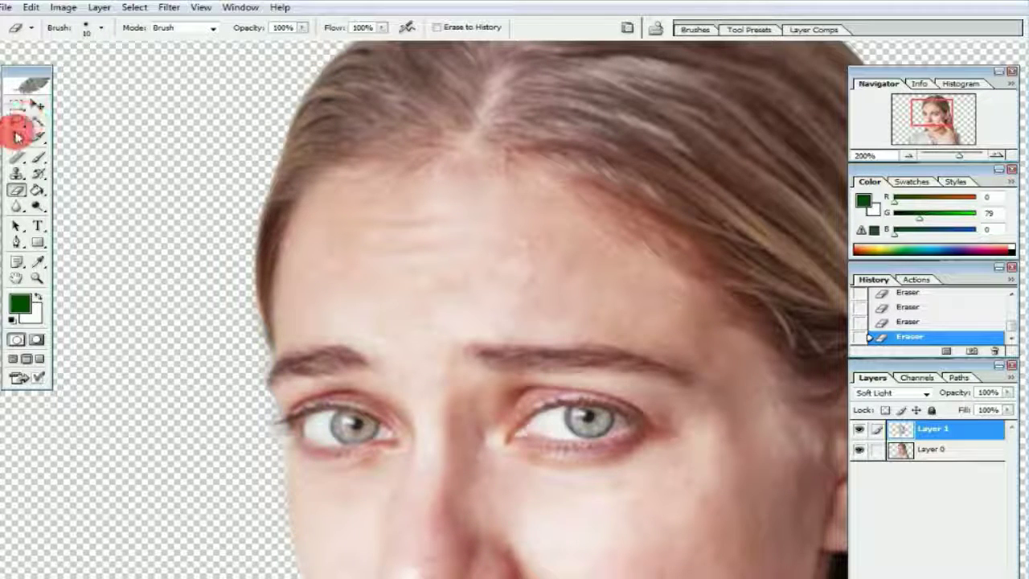
{"action": "left_click", "coordinate": [16, 122]}
{"action": "mouse_move", "coordinate": [337, 375]}
{"action": "left_mouse_down"}
{"action": "mouse_move", "coordinate": [371, 359]}
{"action": "mouse_move", "coordinate": [303, 348]}
{"action": "mouse_move", "coordinate": [283, 355]}
{"action": "mouse_move", "coordinate": [264, 384]}
{"action": "mouse_move", "coordinate": [354, 374]}
{"action": "left_mouse_up"}
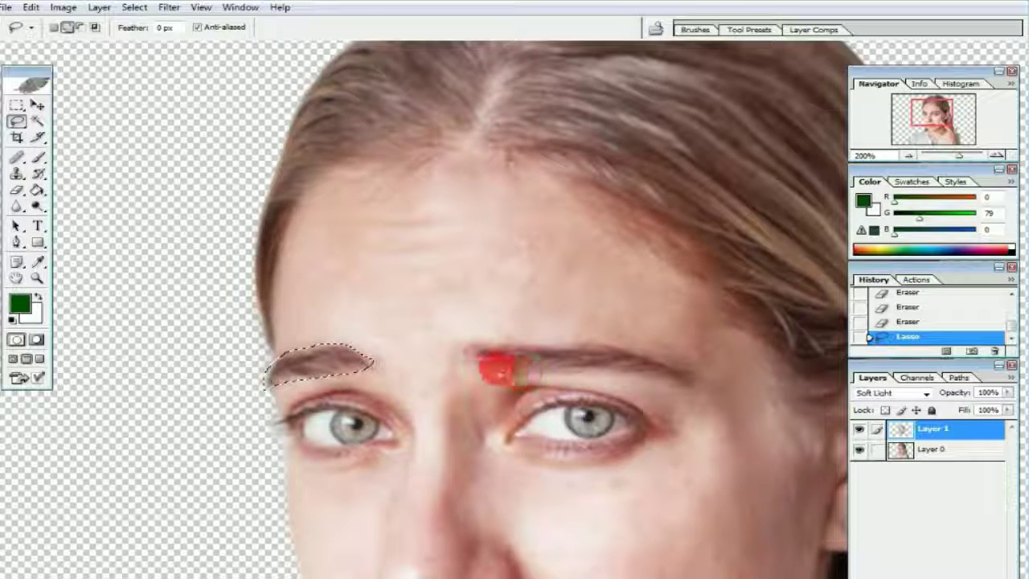
{"action": "mouse_move", "coordinate": [496, 368]}
{"action": "left_mouse_down"}
{"action": "mouse_move", "coordinate": [614, 354]}
{"action": "mouse_move", "coordinate": [698, 384]}
{"action": "mouse_move", "coordinate": [580, 370]}
{"action": "mouse_move", "coordinate": [523, 377]}
{"action": "mouse_move", "coordinate": [684, 380]}
{"action": "mouse_move", "coordinate": [634, 368]}
{"action": "mouse_move", "coordinate": [627, 374]}
{"action": "mouse_move", "coordinate": [689, 379]}
{"action": "left_mouse_up"}
{"action": "mouse_move", "coordinate": [465, 411]}
{"action": "left_mouse_down"}
{"action": "mouse_move", "coordinate": [480, 313]}
{"action": "mouse_move", "coordinate": [459, 294]}
{"action": "left_mouse_up"}
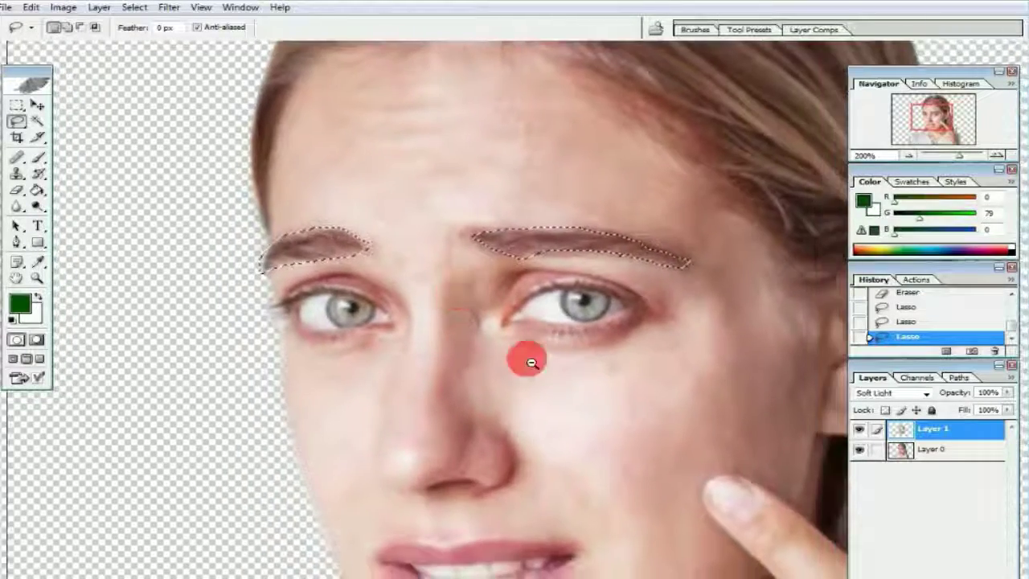
{"action": "left_click", "coordinate": [531, 362], "text": "alt"}
{"action": "right_click", "coordinate": [487, 277]}
{"action": "left_click", "coordinate": [500, 313]}
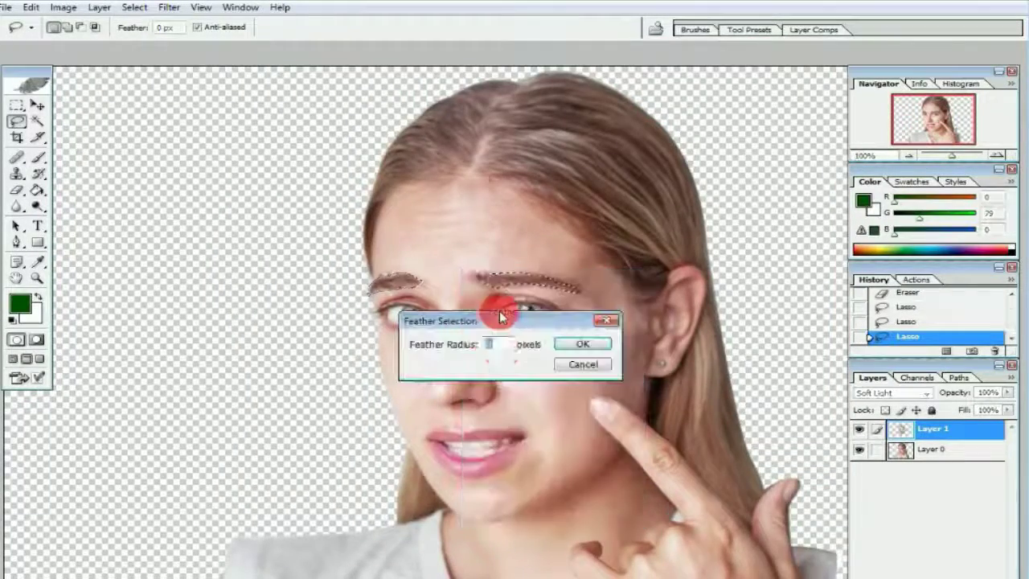
{"action": "type", "text": "5"}
{"action": "left_click", "coordinate": [582, 343]}
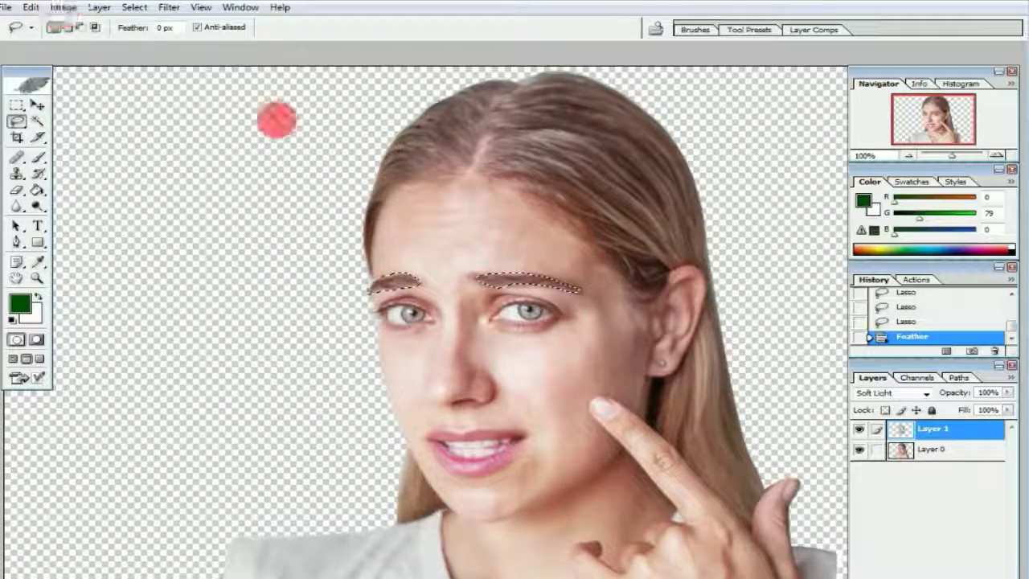
- Darken the selected eyebrows with an RGB Curves point at Input 138, Output 88, and clear the selection
{"action": "key", "text": "ctrl+m"}
{"action": "left_click", "coordinate": [903, 287]}
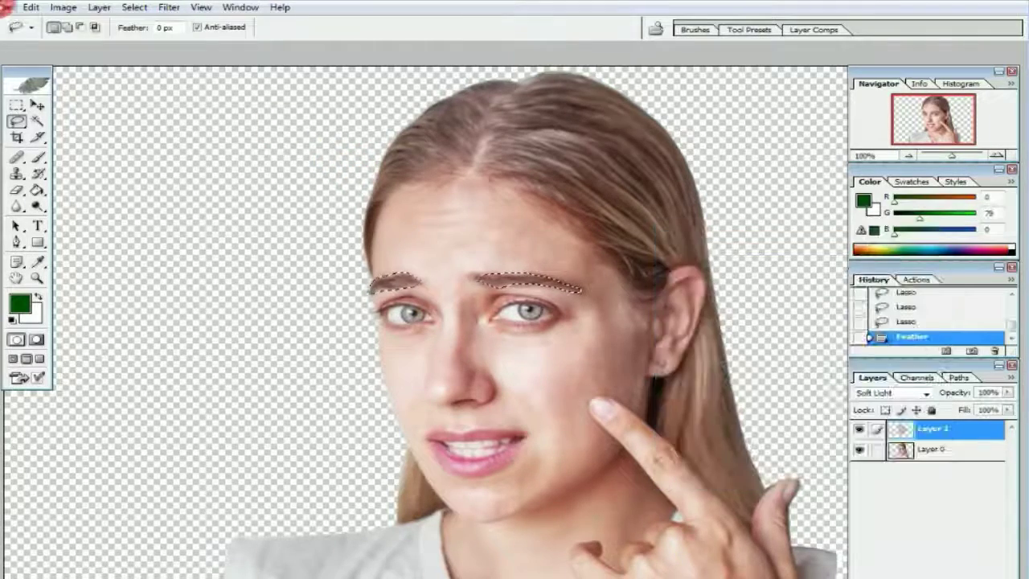
{"action": "left_click", "coordinate": [64, 10]}
{"action": "mouse_move", "coordinate": [92, 45]}
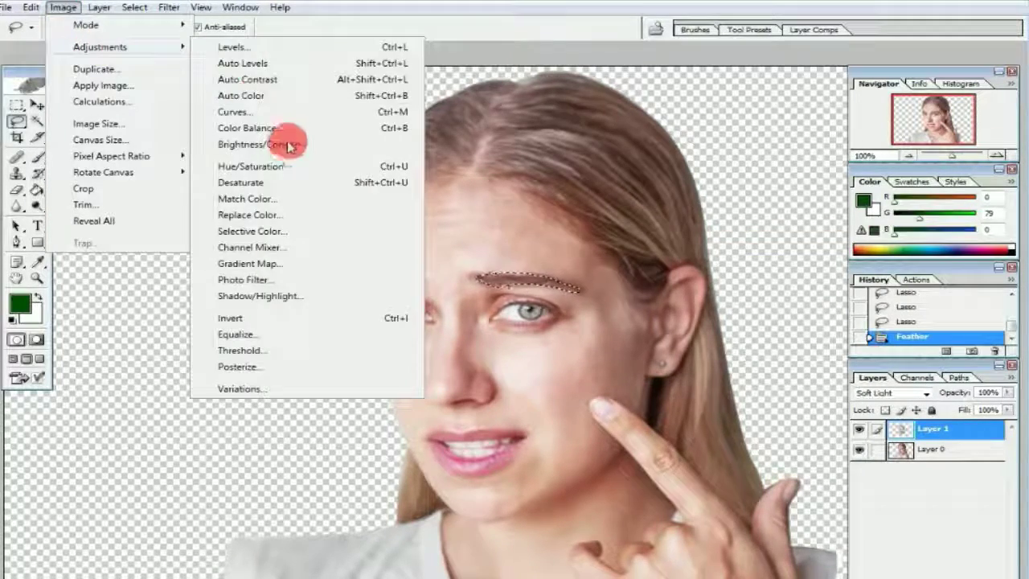
{"action": "left_click", "coordinate": [279, 112]}
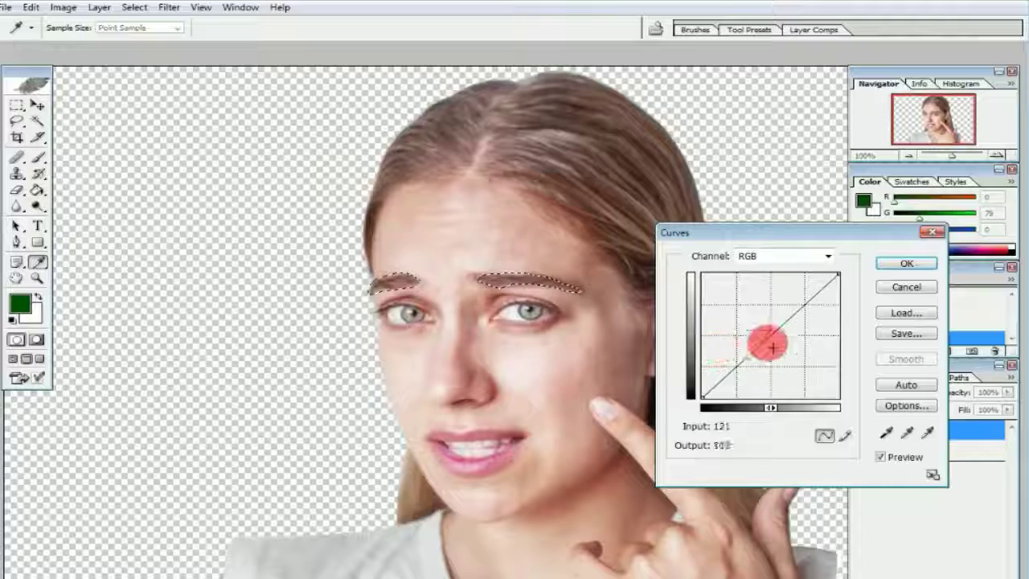
{"action": "mouse_move", "coordinate": [774, 341]}
{"action": "left_mouse_down"}
{"action": "mouse_move", "coordinate": [832, 377]}
{"action": "mouse_move", "coordinate": [715, 286]}
{"action": "mouse_move", "coordinate": [780, 356]}
{"action": "left_mouse_up"}
{"action": "left_click", "coordinate": [896, 265]}
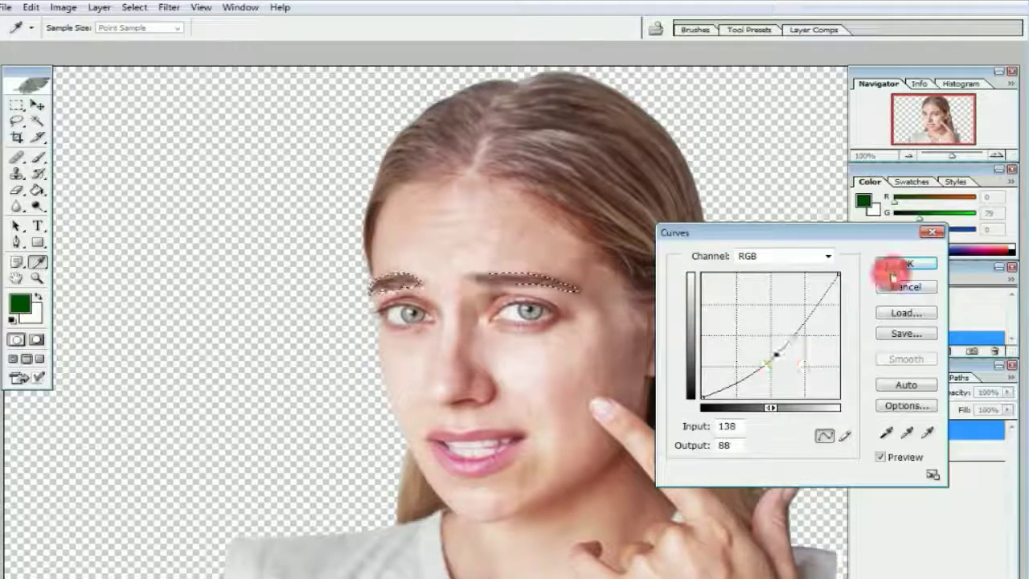
{"action": "key", "text": "ctrl+d"}
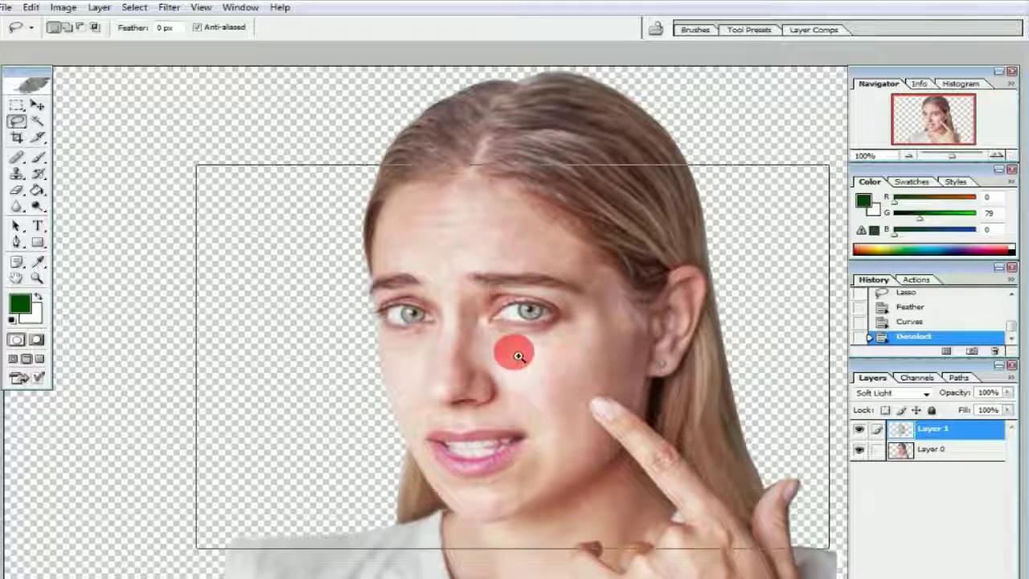
- Select the irises of both eyes with the Lasso tool and feather the selection
{"action": "scroll", "coordinate": [512, 351], "scroll_direction": "up", "scroll_amount": 1}
{"action": "mouse_move", "coordinate": [565, 267]}
{"action": "left_mouse_down"}
{"action": "mouse_move", "coordinate": [543, 290]}
{"action": "mouse_move", "coordinate": [521, 276]}
{"action": "mouse_move", "coordinate": [562, 259]}
{"action": "left_mouse_up"}
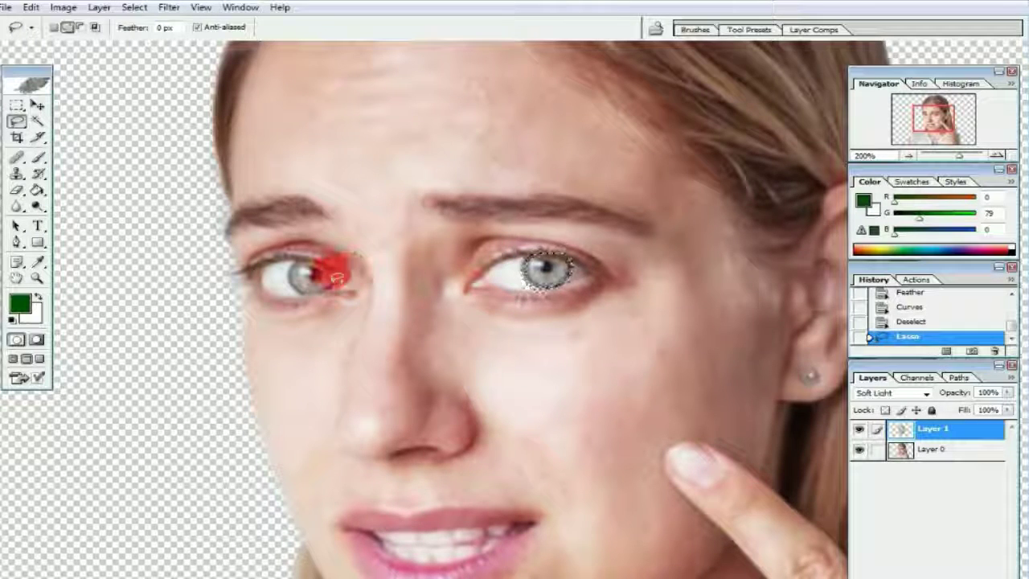
{"action": "mouse_move", "coordinate": [322, 293]}
{"action": "left_mouse_down"}
{"action": "mouse_move", "coordinate": [275, 280]}
{"action": "mouse_move", "coordinate": [316, 265]}
{"action": "mouse_move", "coordinate": [346, 283]}
{"action": "mouse_move", "coordinate": [326, 294]}
{"action": "left_mouse_up"}
{"action": "right_click", "coordinate": [414, 273]}
{"action": "left_click", "coordinate": [466, 310]}
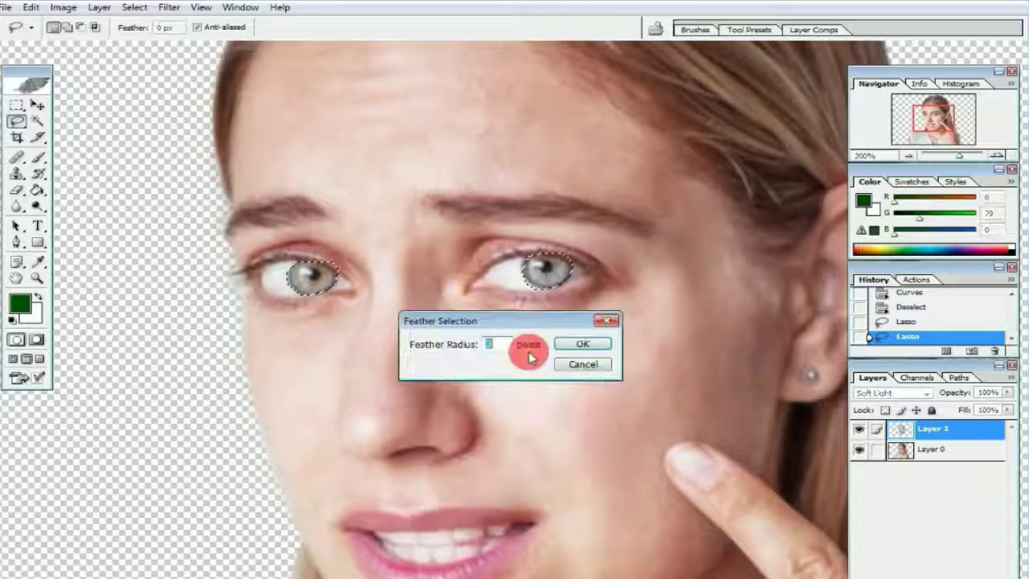
{"action": "left_click", "coordinate": [588, 337]}
- Darken the selected irises with an RGB Curves point at Input 169, Output 106, and clear the selection
{"action": "key", "text": "ctrl+m"}
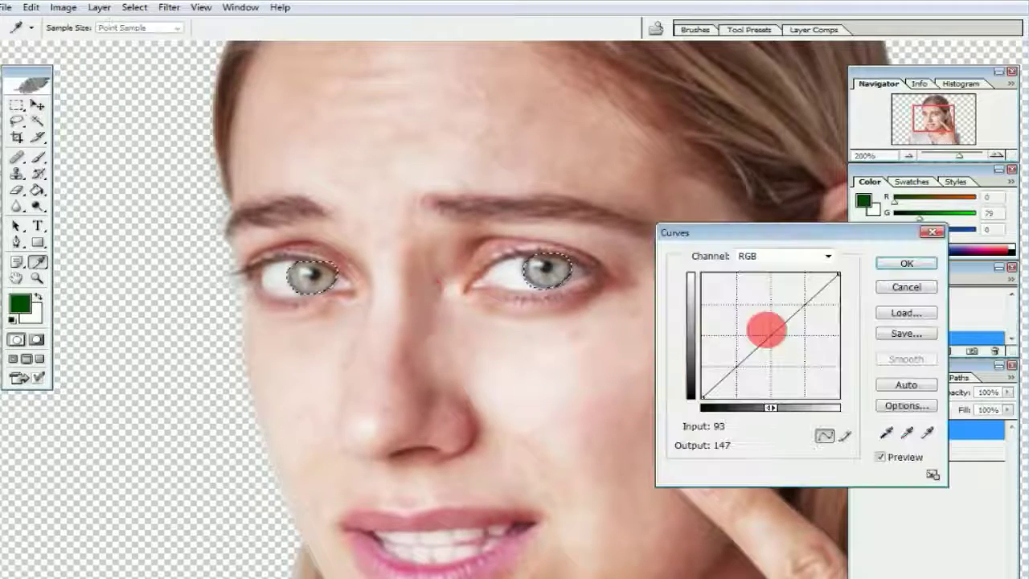
{"action": "left_click_drag", "start_coordinate": [777, 336], "coordinate": [792, 348]}
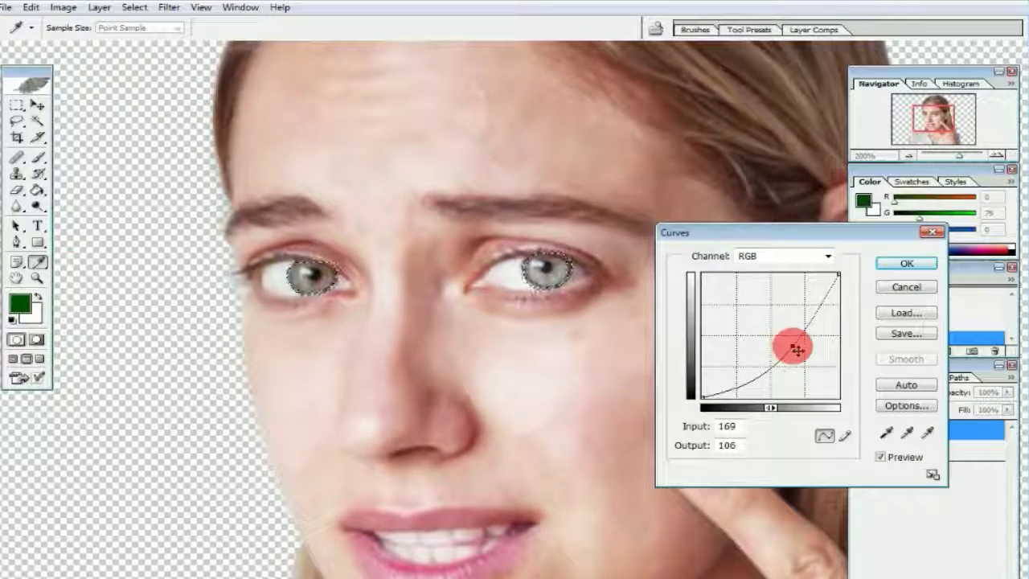
{"action": "key", "text": "Return"}
{"action": "key", "text": "ctrl+d"}
{"action": "left_click", "coordinate": [531, 400], "text": "alt"}
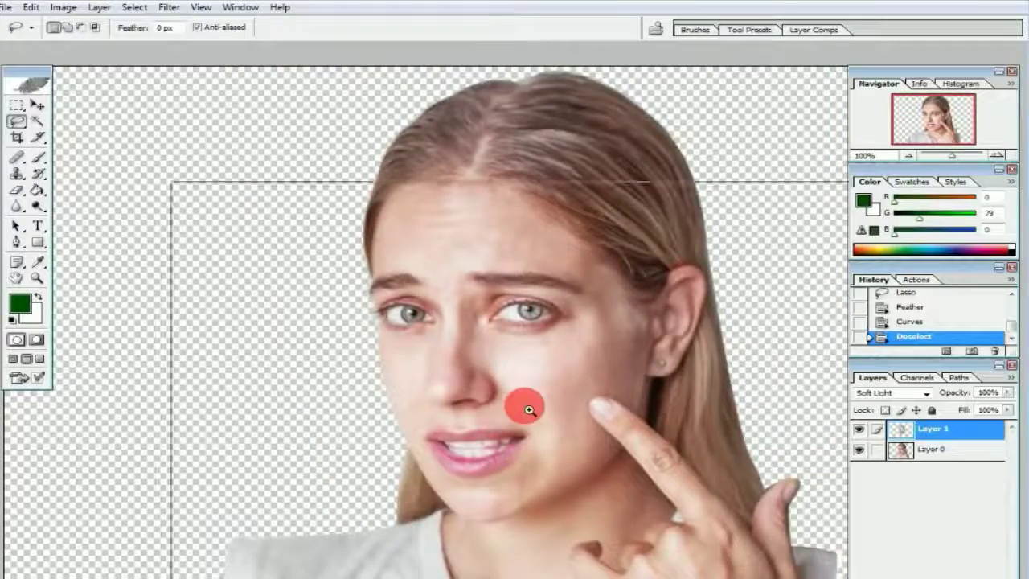
- Erase Layer 1 over the teeth between the lips with the Eraser, starting at brush size 10
{"action": "left_click", "coordinate": [526, 409], "text": "ctrl"}
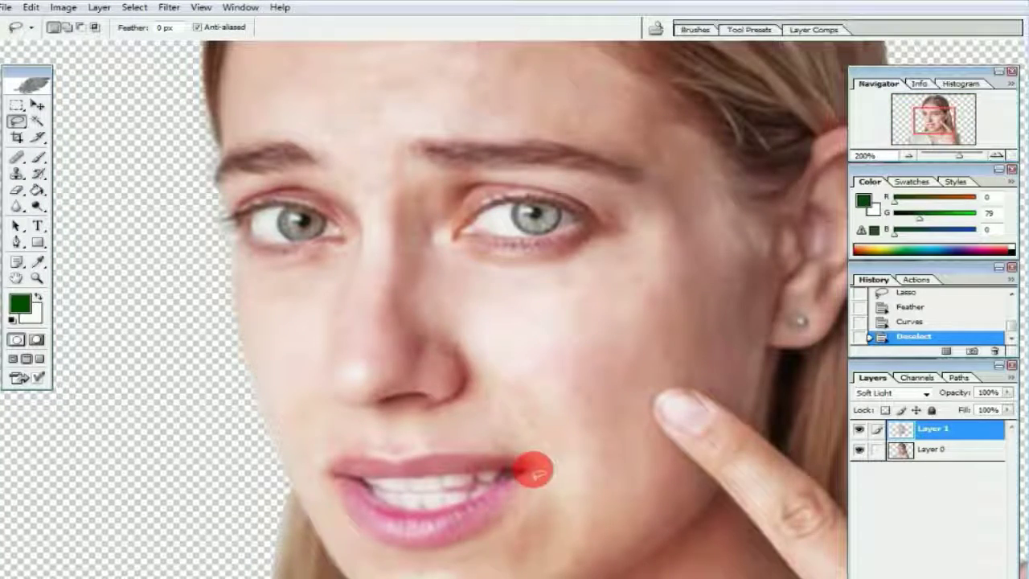
{"action": "left_click", "coordinate": [16, 241]}
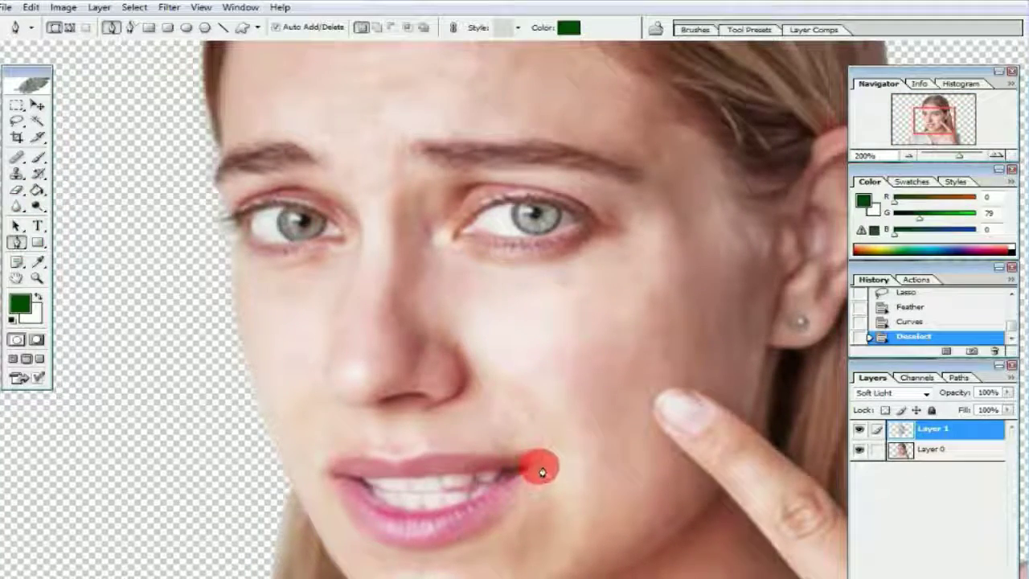
{"action": "left_click", "coordinate": [16, 189]}
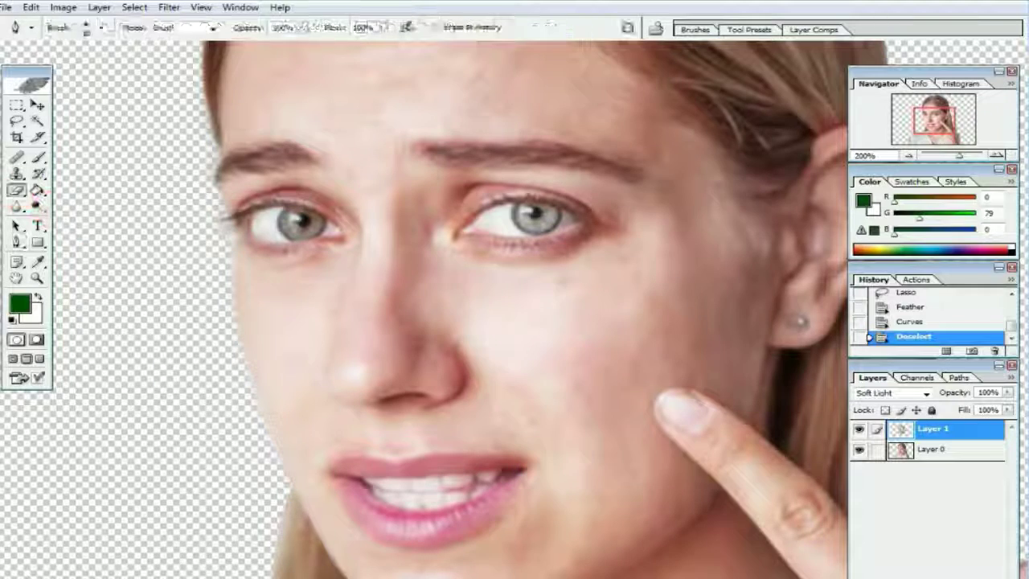
{"action": "right_click", "coordinate": [527, 444], "text": "ctrl"}
{"action": "left_click", "coordinate": [555, 455]}
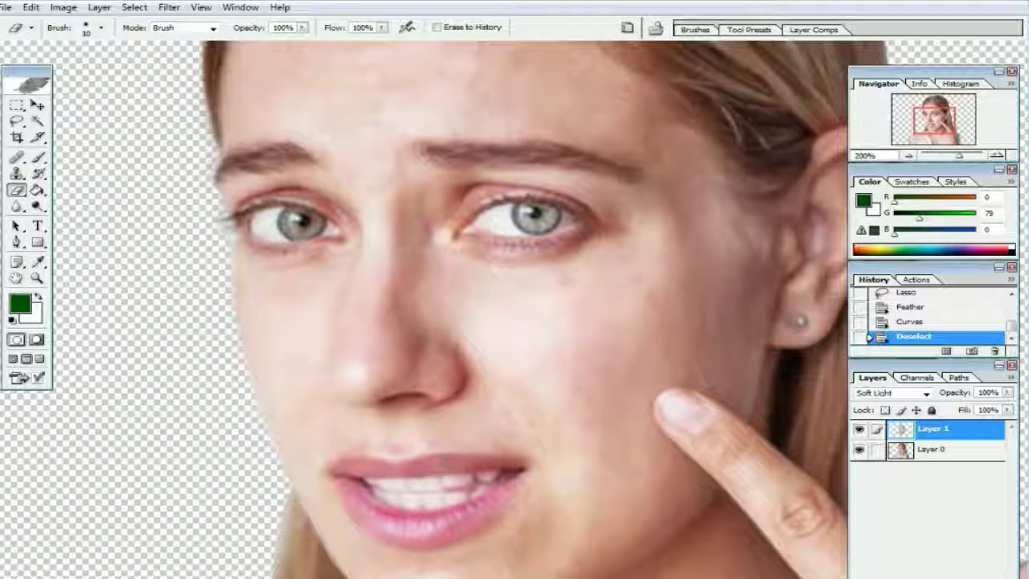
{"action": "mouse_move", "coordinate": [405, 467]}
{"action": "left_mouse_down"}
{"action": "mouse_move", "coordinate": [366, 474]}
{"action": "mouse_move", "coordinate": [385, 466]}
{"action": "mouse_move", "coordinate": [376, 458]}
{"action": "mouse_move", "coordinate": [530, 470]}
{"action": "mouse_move", "coordinate": [434, 532]}
{"action": "mouse_move", "coordinate": [351, 495]}
{"action": "mouse_move", "coordinate": [372, 523]}
{"action": "mouse_move", "coordinate": [355, 506]}
{"action": "left_mouse_up"}
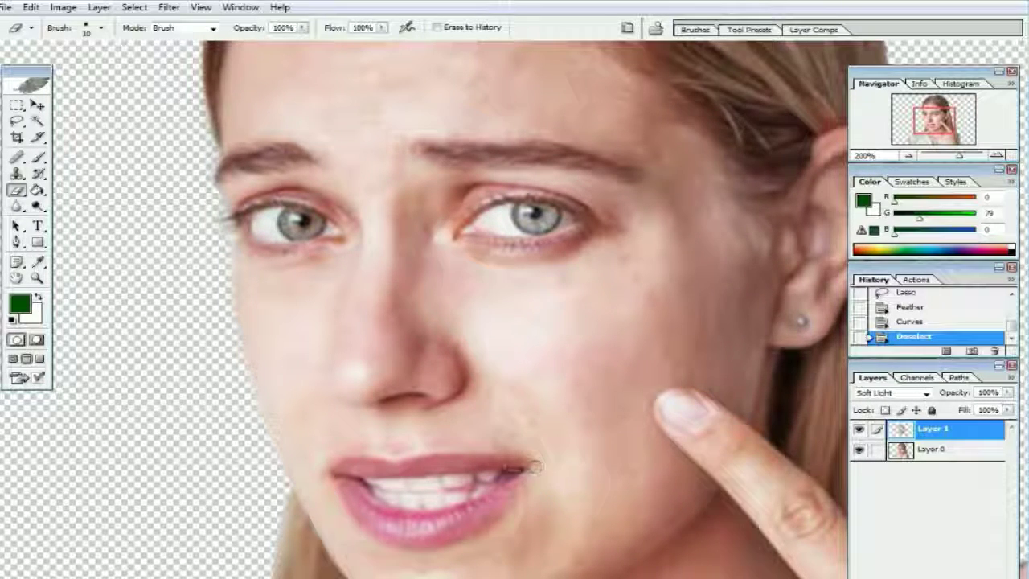
{"action": "mouse_move", "coordinate": [371, 485]}
{"action": "left_mouse_down"}
{"action": "mouse_move", "coordinate": [475, 491]}
{"action": "mouse_move", "coordinate": [443, 489]}
{"action": "left_mouse_up"}
{"action": "key", "text": "bracketright"}
{"action": "left_click", "coordinate": [524, 381], "text": "alt"}
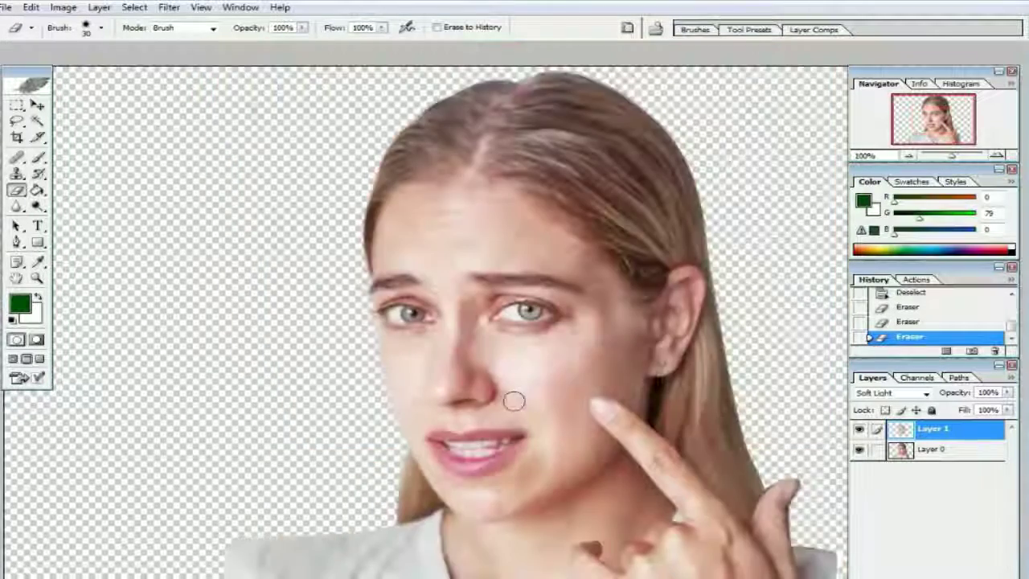
- Outline the lips with the Lasso tool, invert the selection and add the teeth area to it
{"action": "left_click", "coordinate": [17, 123]}
{"action": "left_click", "coordinate": [509, 437], "text": "ctrl"}
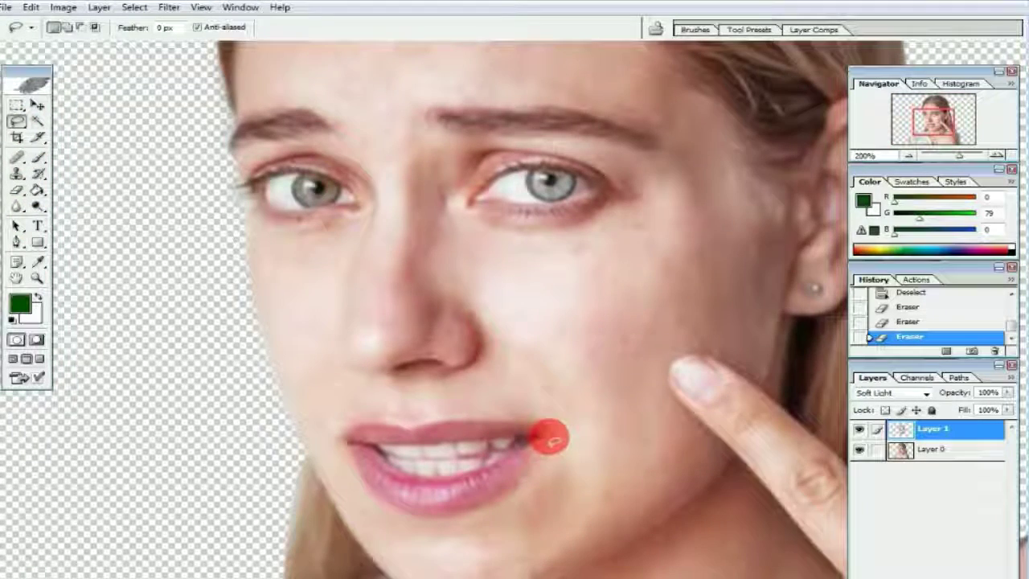
{"action": "mouse_move", "coordinate": [549, 438]}
{"action": "left_mouse_down"}
{"action": "mouse_move", "coordinate": [505, 491]}
{"action": "mouse_move", "coordinate": [432, 513]}
{"action": "mouse_move", "coordinate": [380, 495]}
{"action": "mouse_move", "coordinate": [353, 469]}
{"action": "mouse_move", "coordinate": [344, 439]}
{"action": "mouse_move", "coordinate": [373, 424]}
{"action": "mouse_move", "coordinate": [556, 430]}
{"action": "left_mouse_up"}
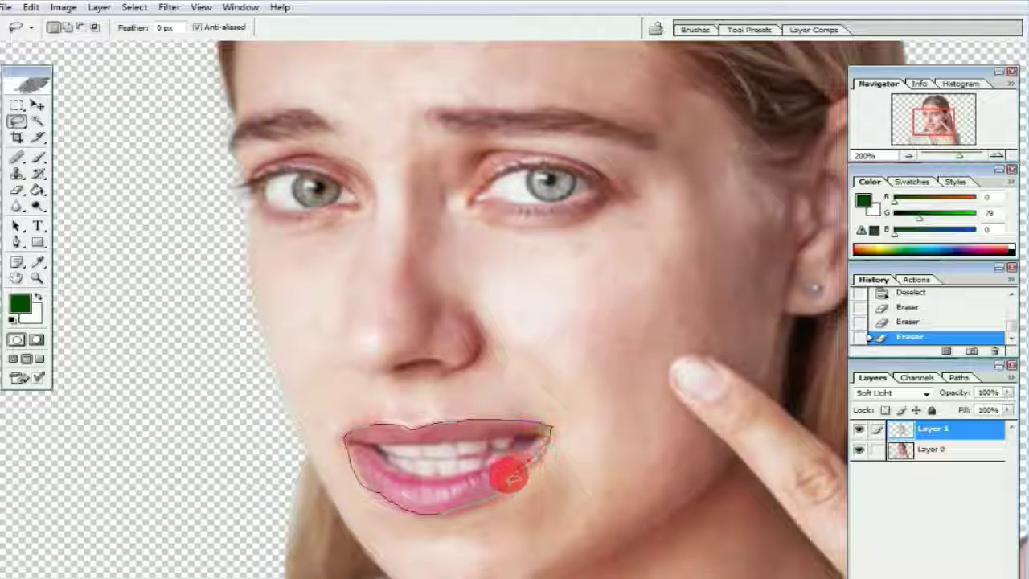
{"action": "mouse_move", "coordinate": [510, 476]}
{"action": "left_mouse_down"}
{"action": "mouse_move", "coordinate": [471, 505]}
{"action": "mouse_move", "coordinate": [471, 487]}
{"action": "mouse_move", "coordinate": [486, 480]}
{"action": "left_mouse_up"}
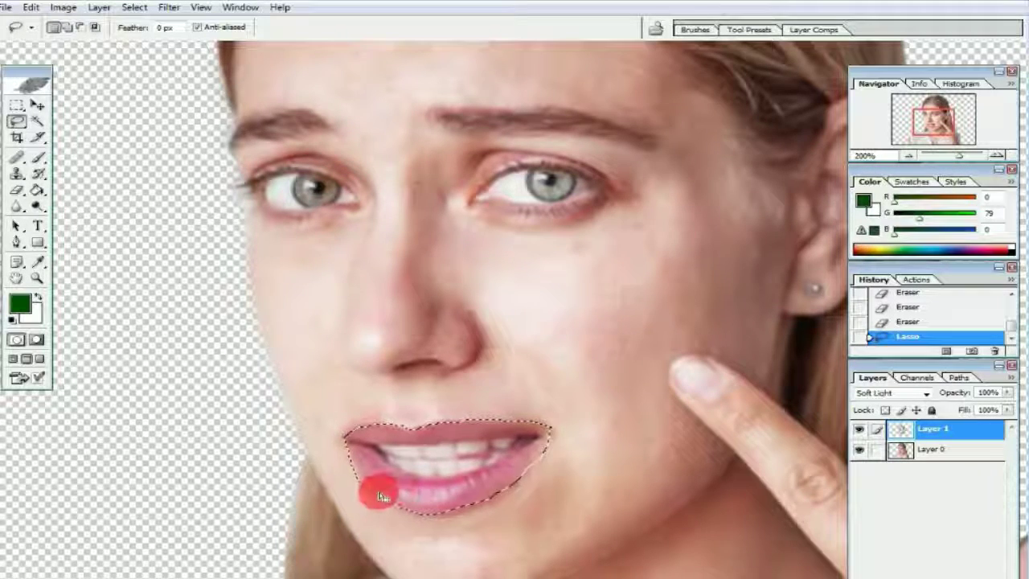
{"action": "right_click", "coordinate": [416, 454]}
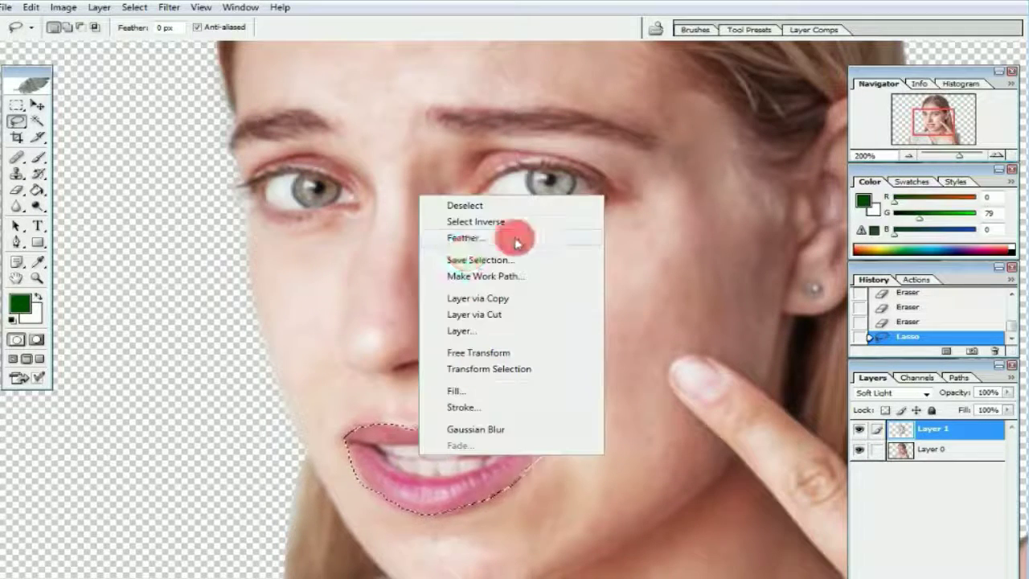
{"action": "left_click", "coordinate": [471, 222]}
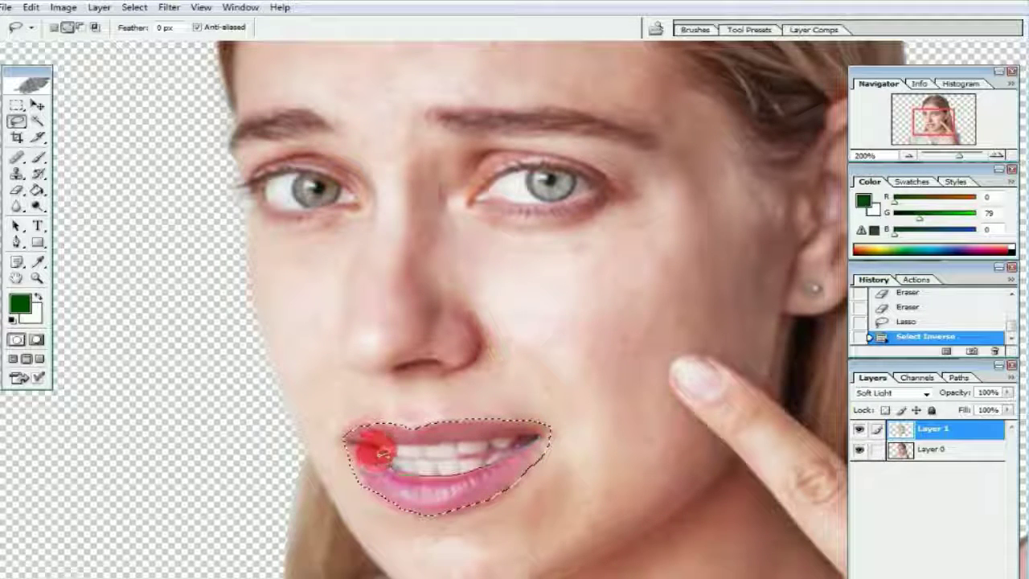
{"action": "left_click_drag", "start_coordinate": [383, 453], "coordinate": [532, 443]}
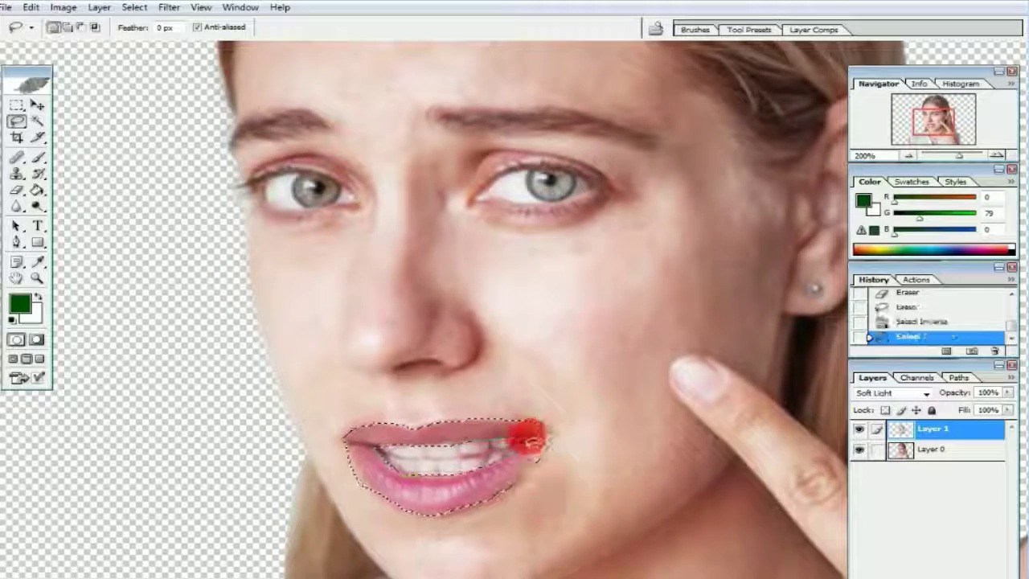
- Refine the selection edge at the mouth corner, invert it back to the lips only and feather it
{"action": "right_click", "coordinate": [526, 438]}
{"action": "left_click", "coordinate": [609, 200]}
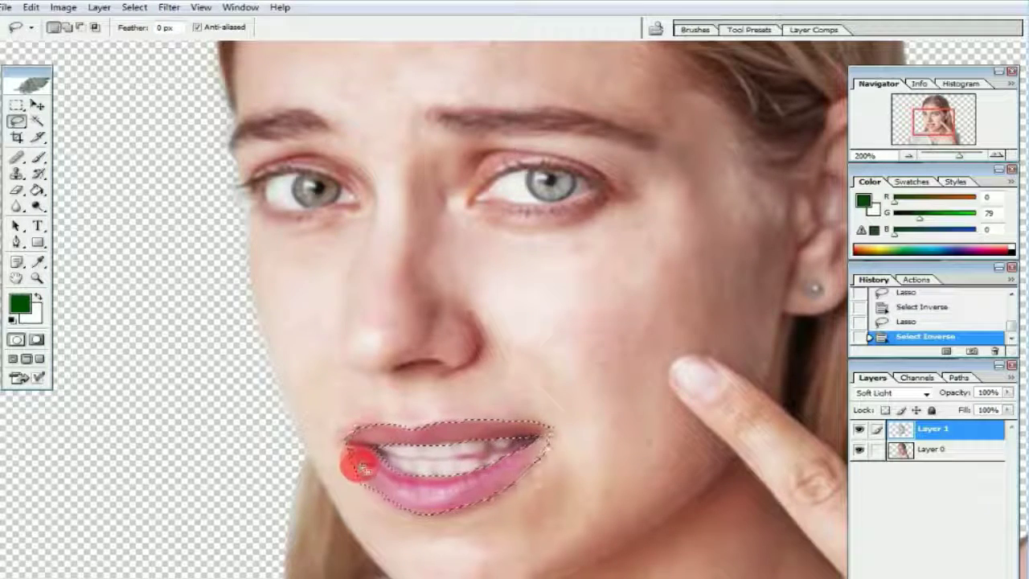
{"action": "right_click", "coordinate": [349, 441]}
{"action": "left_click", "coordinate": [477, 207]}
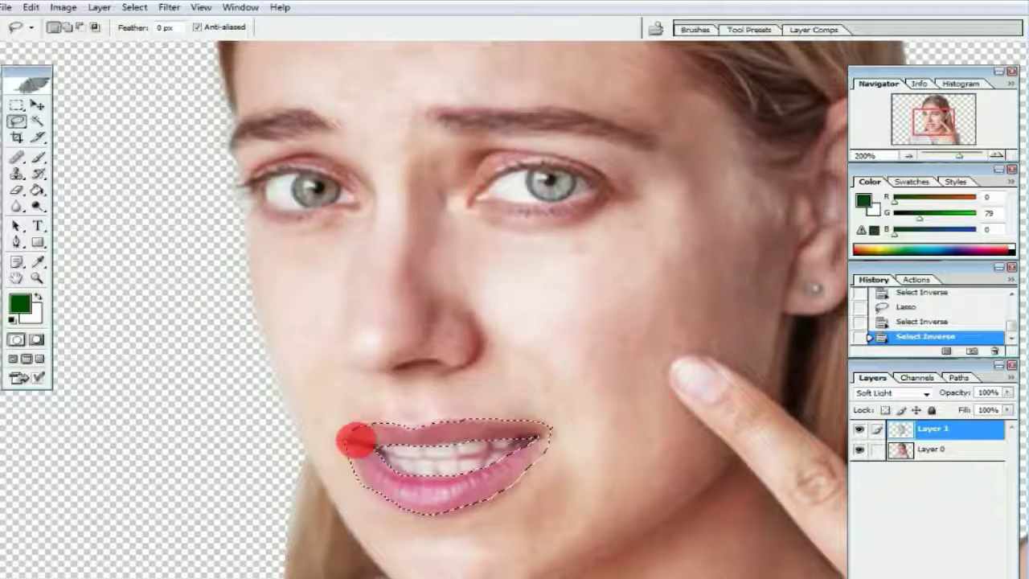
{"action": "mouse_move", "coordinate": [355, 440]}
{"action": "left_mouse_down"}
{"action": "mouse_move", "coordinate": [347, 443]}
{"action": "mouse_move", "coordinate": [362, 471]}
{"action": "mouse_move", "coordinate": [337, 443]}
{"action": "left_mouse_up"}
{"action": "right_click", "coordinate": [448, 453]}
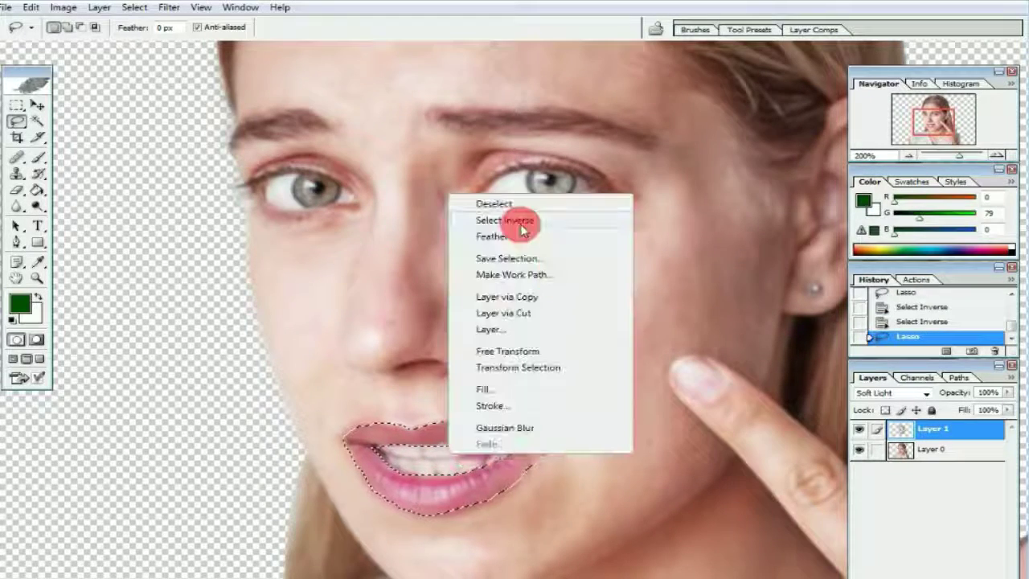
{"action": "left_click", "coordinate": [514, 221]}
{"action": "right_click", "coordinate": [488, 448]}
{"action": "left_click", "coordinate": [560, 232]}
{"action": "left_click", "coordinate": [604, 345]}
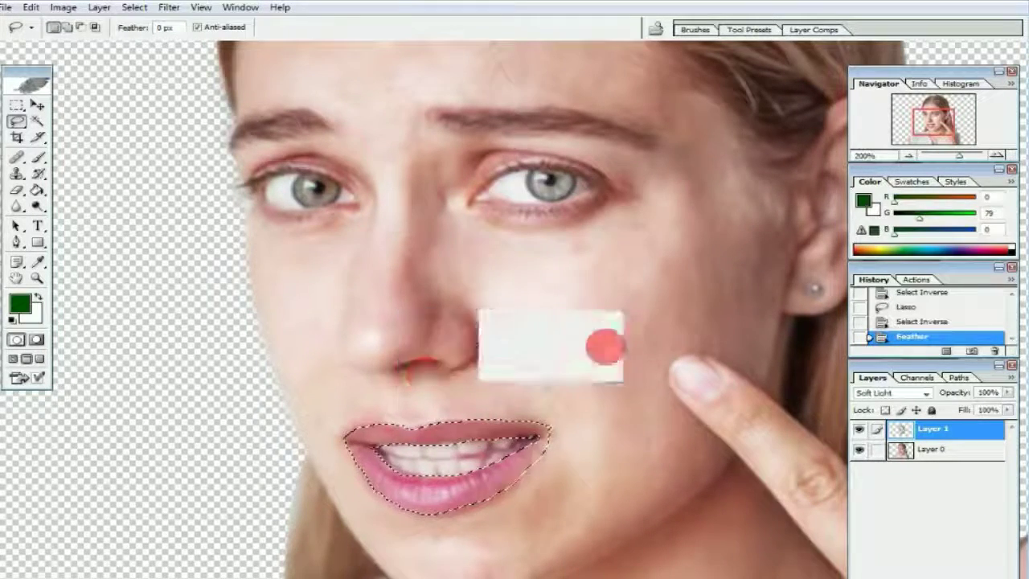
{"action": "left_click", "coordinate": [125, 32]}
{"action": "left_click", "coordinate": [64, 11]}
{"action": "mouse_move", "coordinate": [101, 43]}
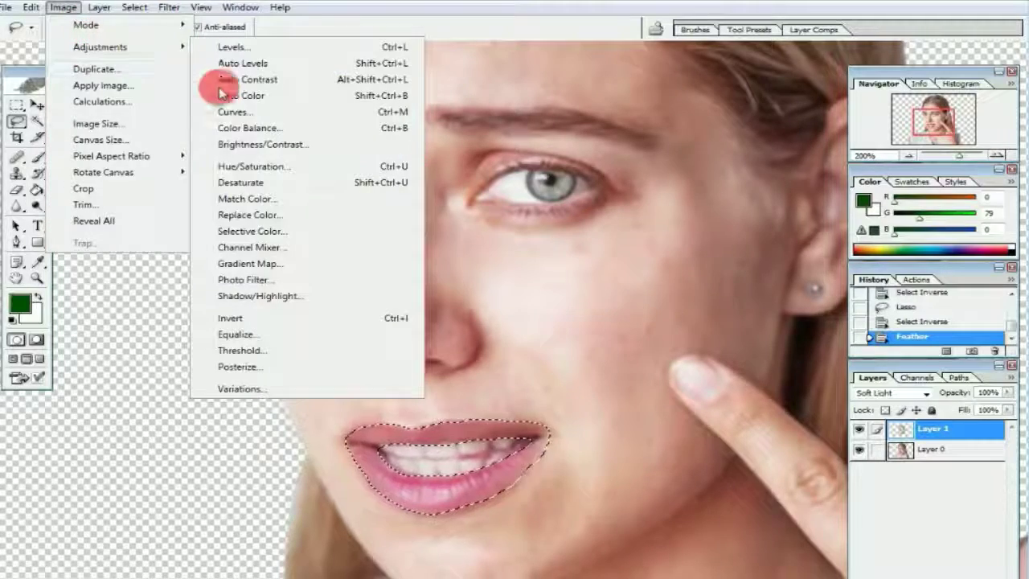
{"action": "left_click", "coordinate": [288, 170]}
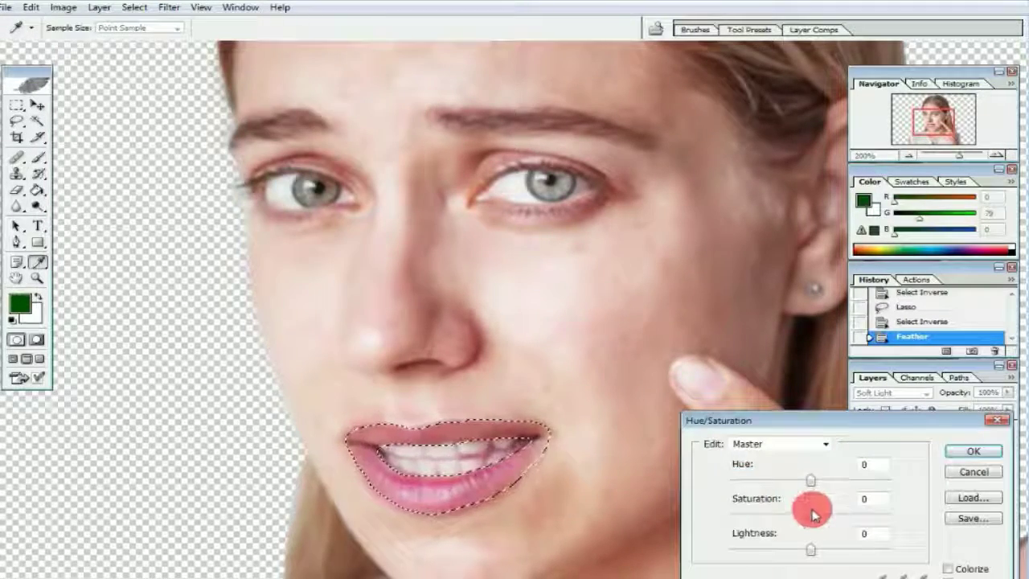
{"action": "left_click_drag", "start_coordinate": [811, 514], "coordinate": [771, 521]}
{"action": "scroll", "coordinate": [519, 435], "scroll_direction": "down", "scroll_amount": 1}
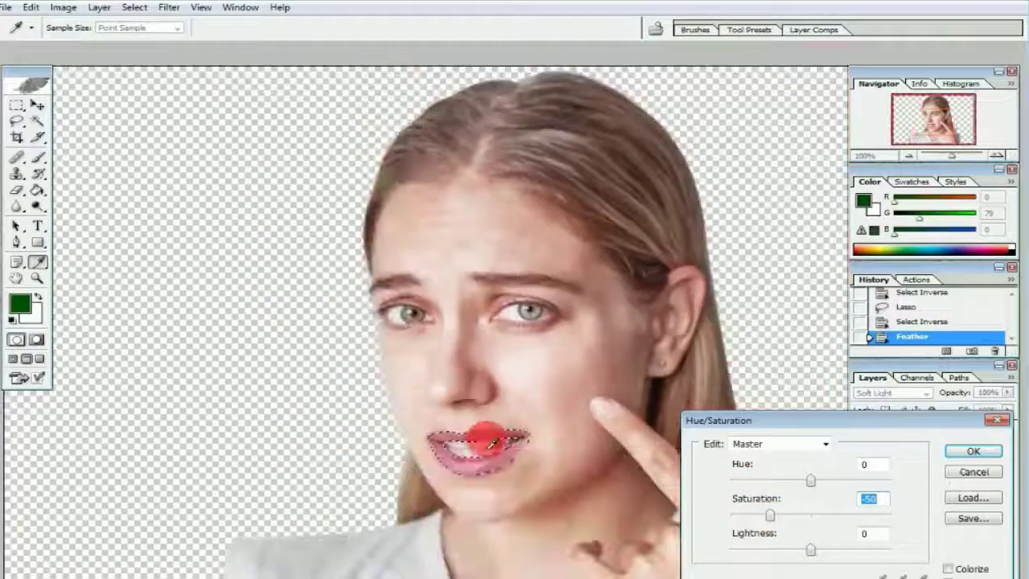
{"action": "left_click_drag", "start_coordinate": [482, 436], "coordinate": [398, 319]}
{"action": "left_click_drag", "start_coordinate": [810, 481], "coordinate": [793, 487]}
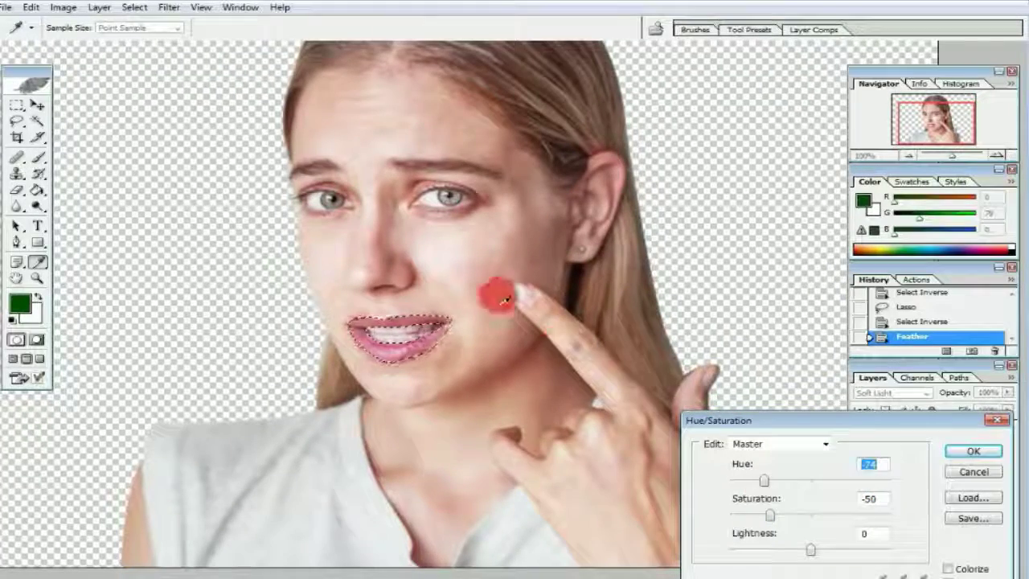
{"action": "left_click", "coordinate": [973, 452]}
- Intensify the selected lips on Layer 0 with Hue/Saturation, raising Saturation to about +31 and shifting Hue, and clear the selection
{"action": "right_click", "coordinate": [500, 276], "text": "ctrl"}
{"action": "left_click", "coordinate": [535, 299]}
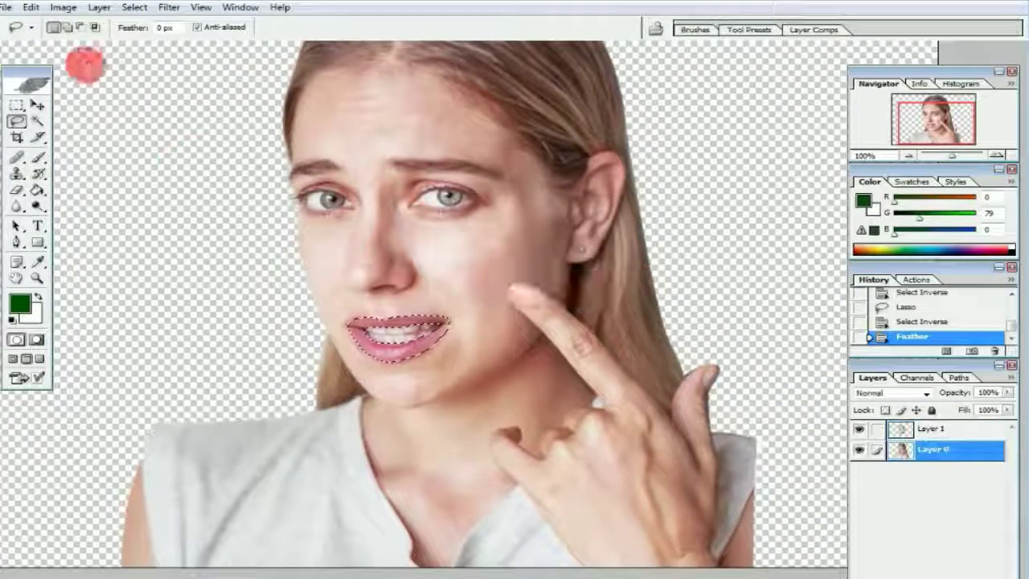
{"action": "left_click", "coordinate": [62, 7]}
{"action": "mouse_move", "coordinate": [143, 53]}
{"action": "left_click", "coordinate": [293, 165]}
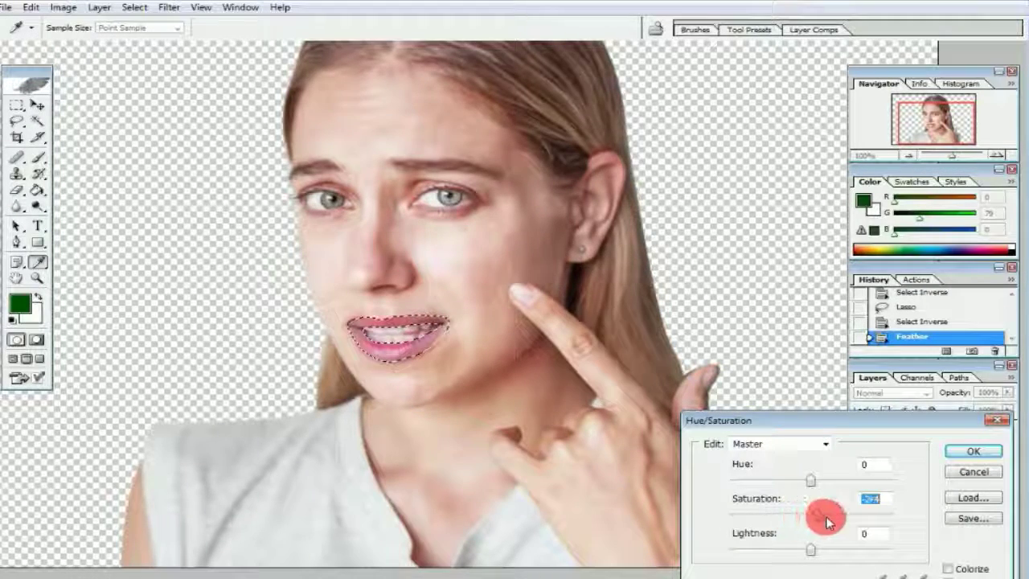
{"action": "left_click_drag", "start_coordinate": [826, 516], "coordinate": [835, 515]}
{"action": "mouse_move", "coordinate": [810, 480]}
{"action": "left_mouse_down"}
{"action": "mouse_move", "coordinate": [802, 482]}
{"action": "mouse_move", "coordinate": [822, 482]}
{"action": "left_mouse_up"}
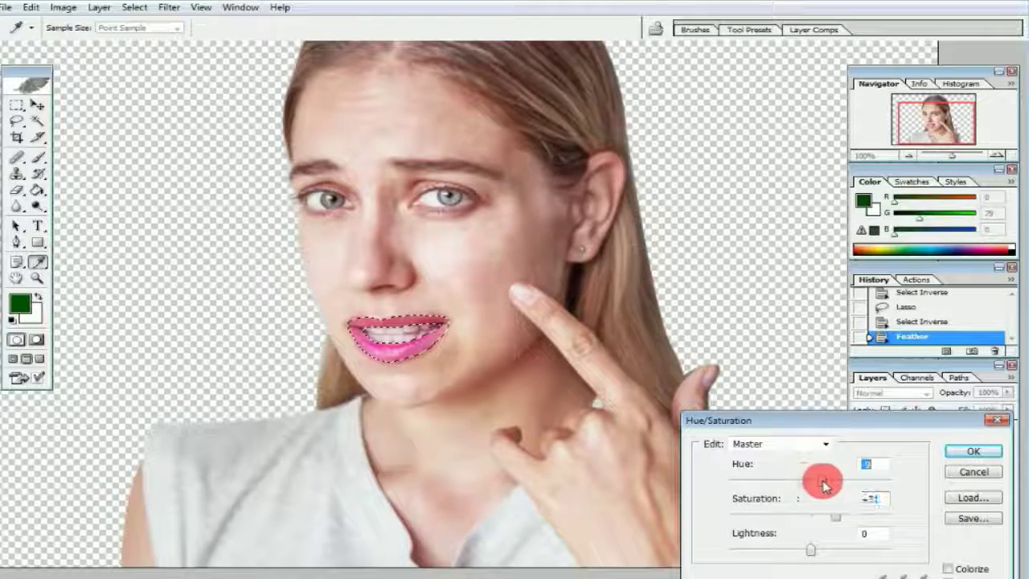
{"action": "key", "text": "l"}
{"action": "left_click", "coordinate": [970, 452]}
{"action": "left_click", "coordinate": [436, 379]}
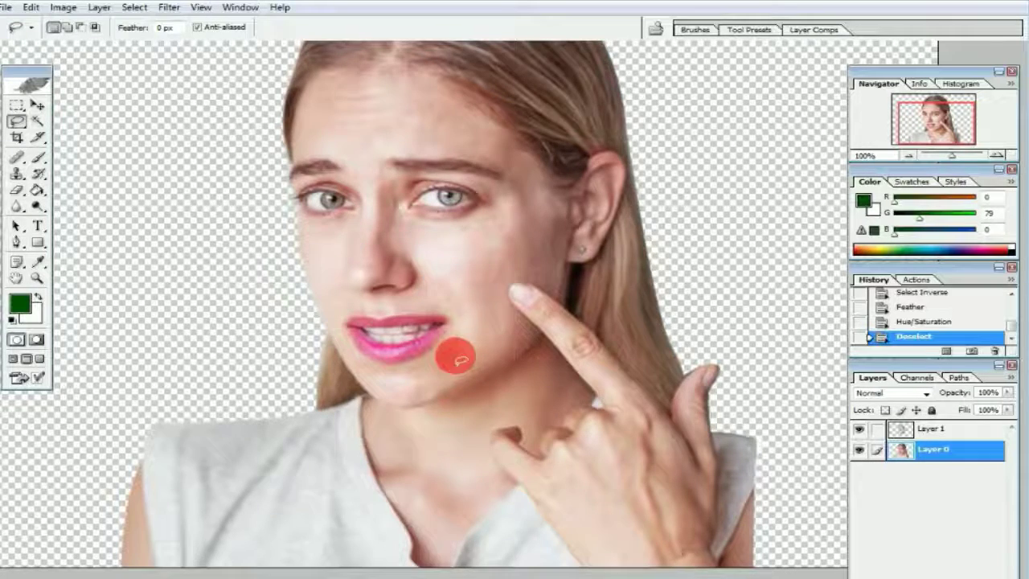
- Restore the lip selection, retouch the mouth corner beside the teeth with the Clone Stamp at brush size 9, and clear the selection
{"action": "scroll", "coordinate": [454, 353], "scroll_direction": "up", "scroll_amount": 1}
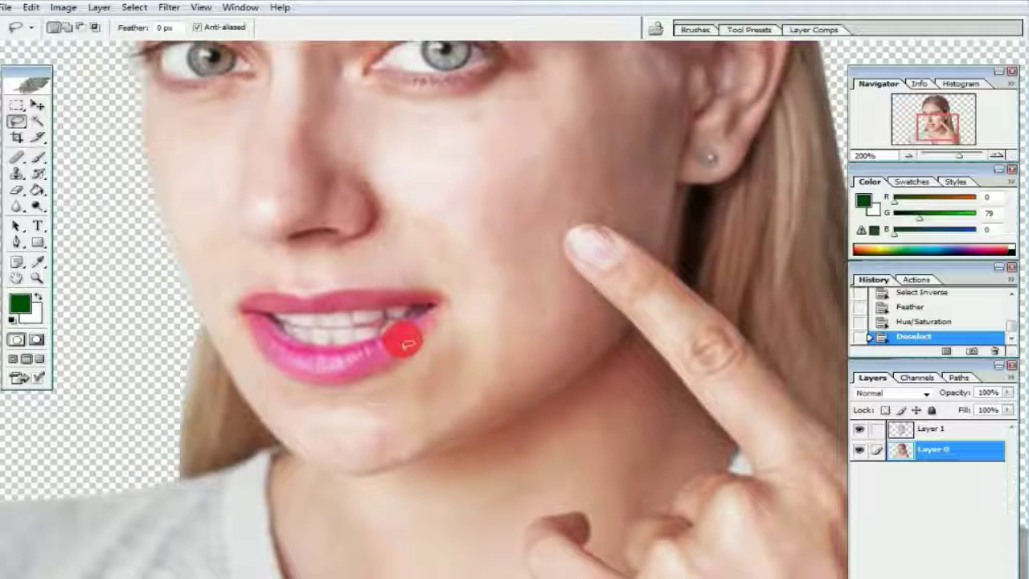
{"action": "scroll", "coordinate": [419, 328], "scroll_direction": "up", "scroll_amount": 1}
{"action": "key", "text": "ctrl+z"}
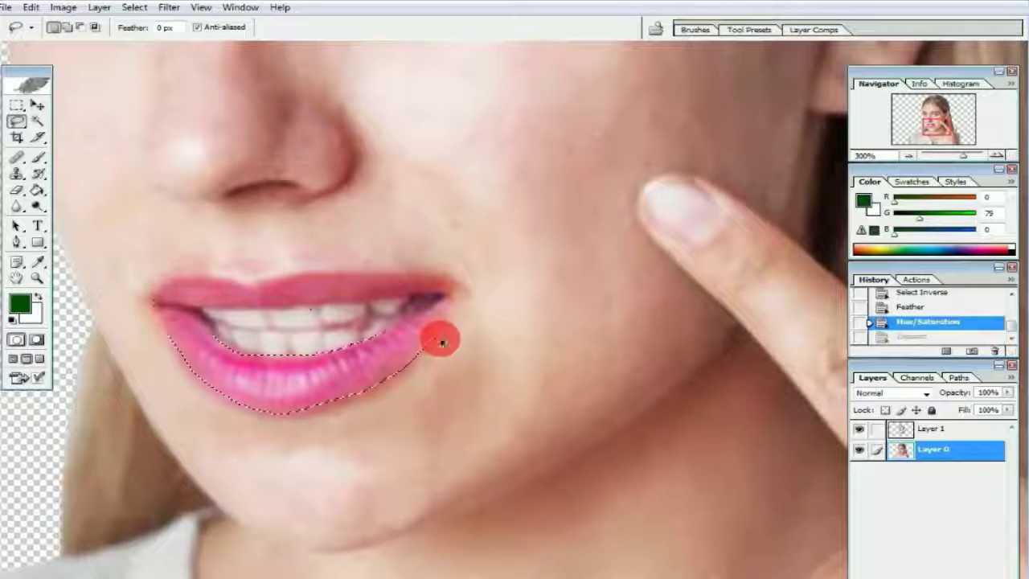
{"action": "left_click", "coordinate": [18, 174]}
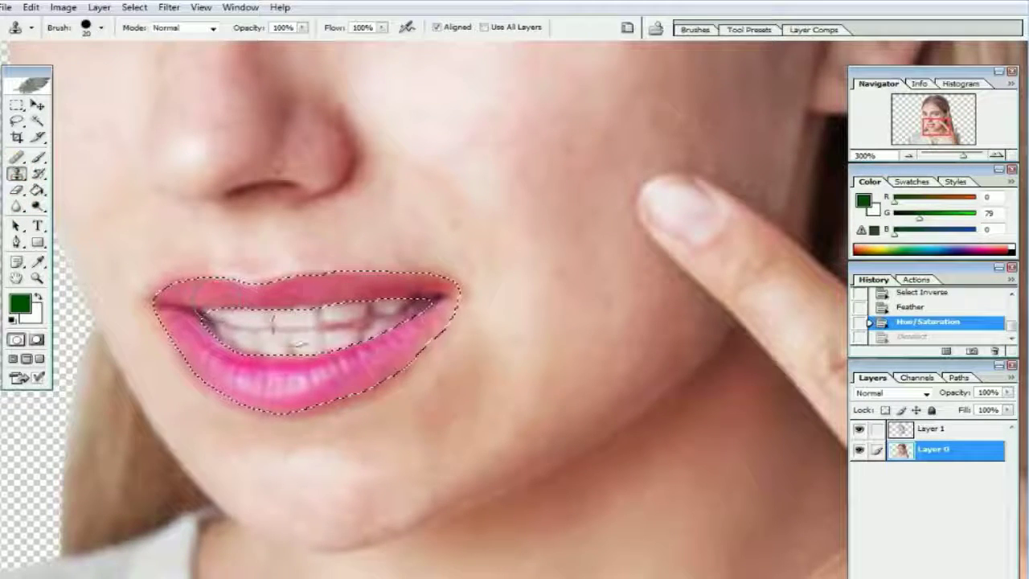
{"action": "key", "text": "bracketleft"}
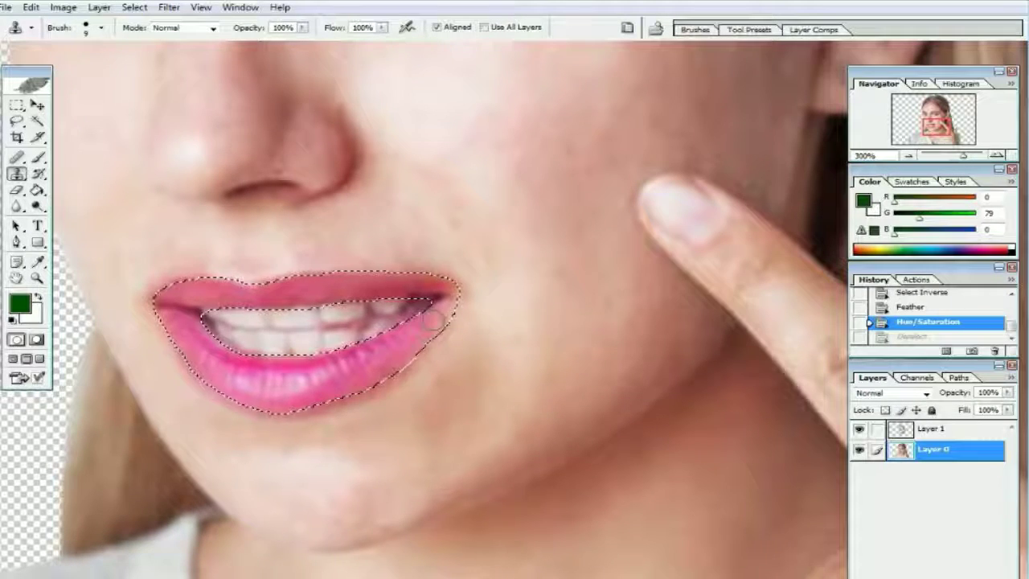
{"action": "left_click", "coordinate": [434, 320]}
{"action": "left_click", "coordinate": [439, 324]}
{"action": "left_click", "coordinate": [447, 310]}
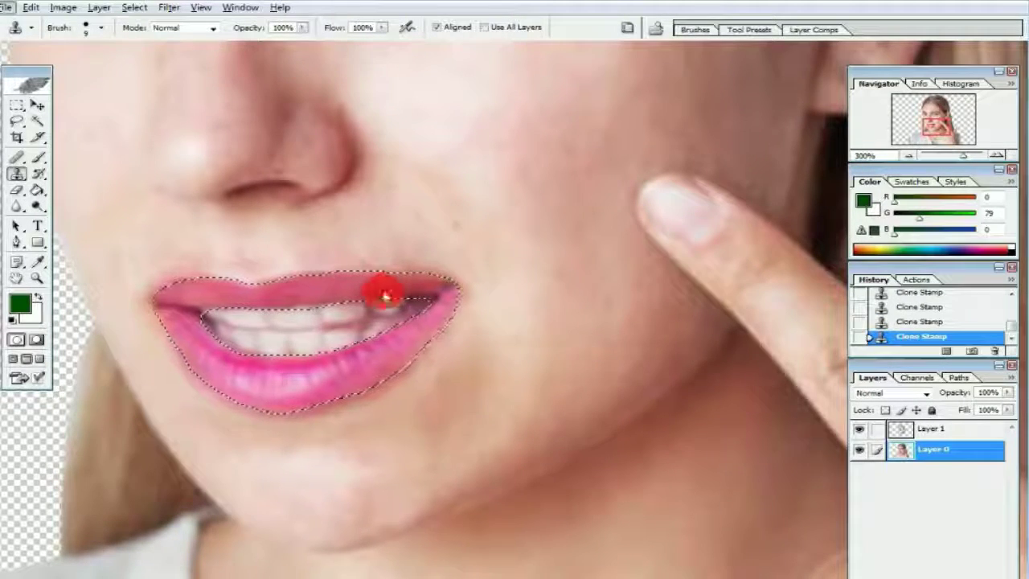
{"action": "key", "text": "ctrl+z"}
{"action": "left_click", "coordinate": [422, 287]}
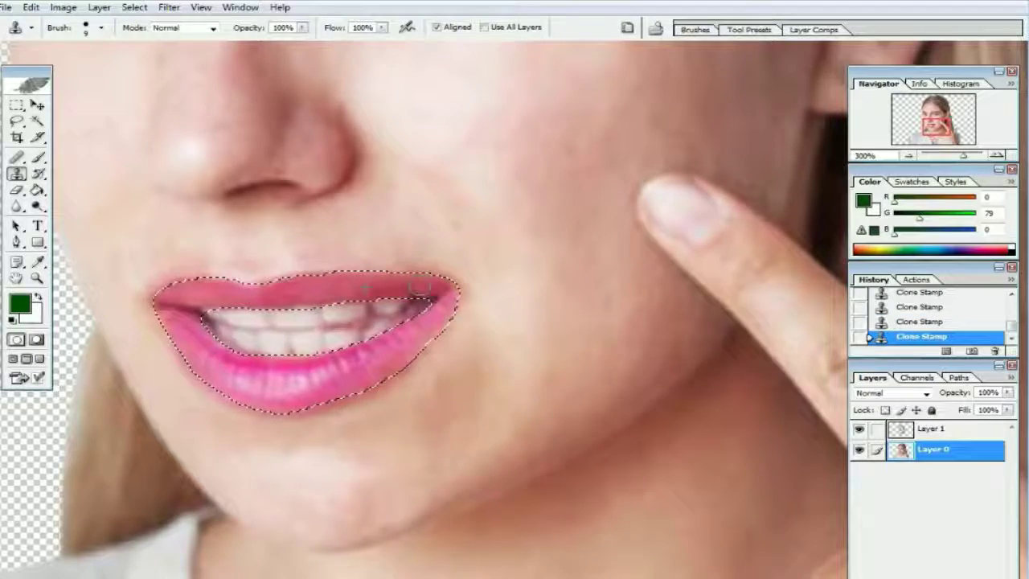
{"action": "key", "text": "ctrl+minus"}
{"action": "key", "text": "ctrl+minus"}
{"action": "key", "text": "l"}
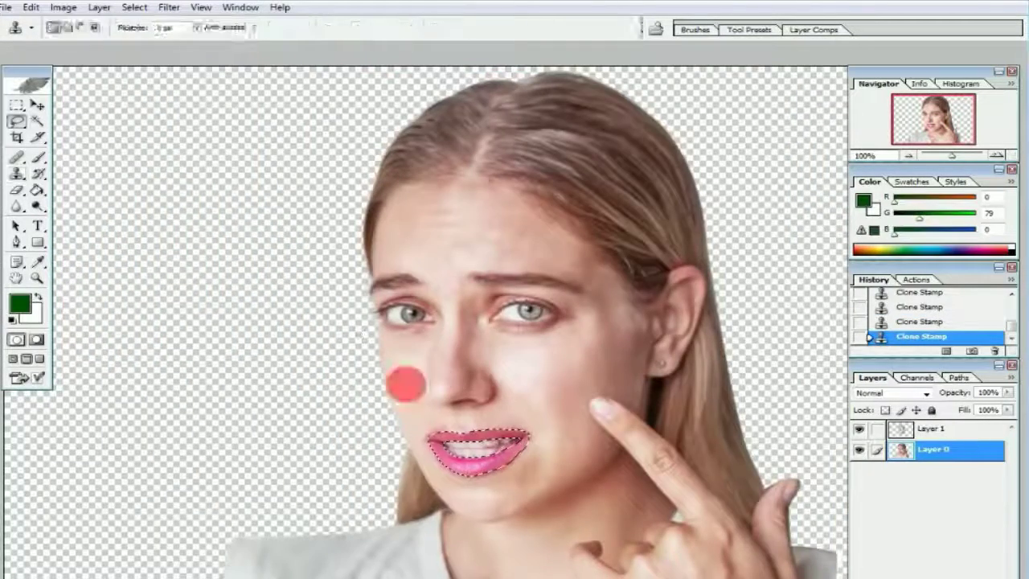
{"action": "key", "text": "ctrl+d"}
- Outline the hair with the Lasso tool along the hairline, ear and finger, and feather the selection by 3 pixels
{"action": "key", "text": "ctrl+minus"}
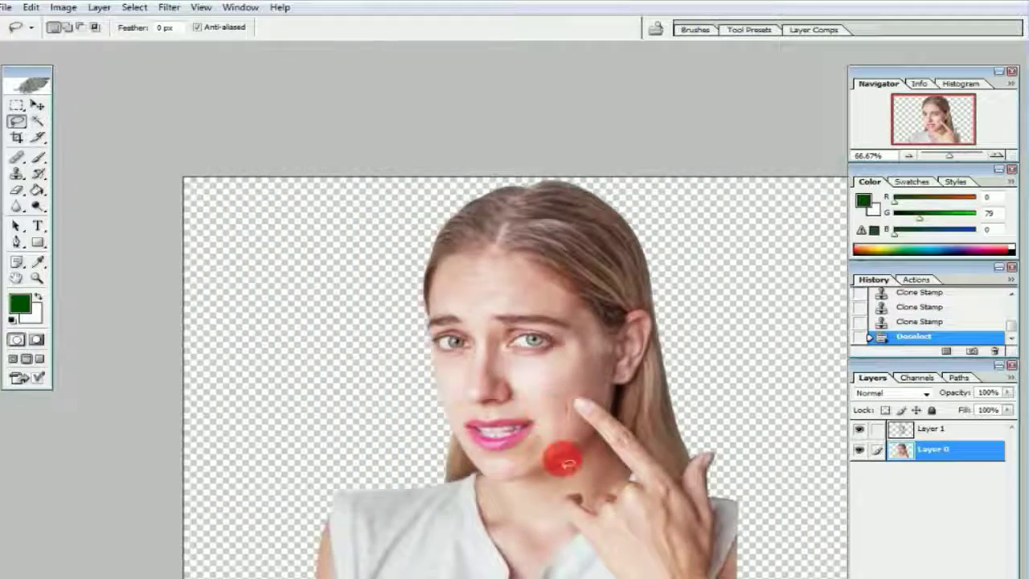
{"action": "key", "text": "ctrl+plus"}
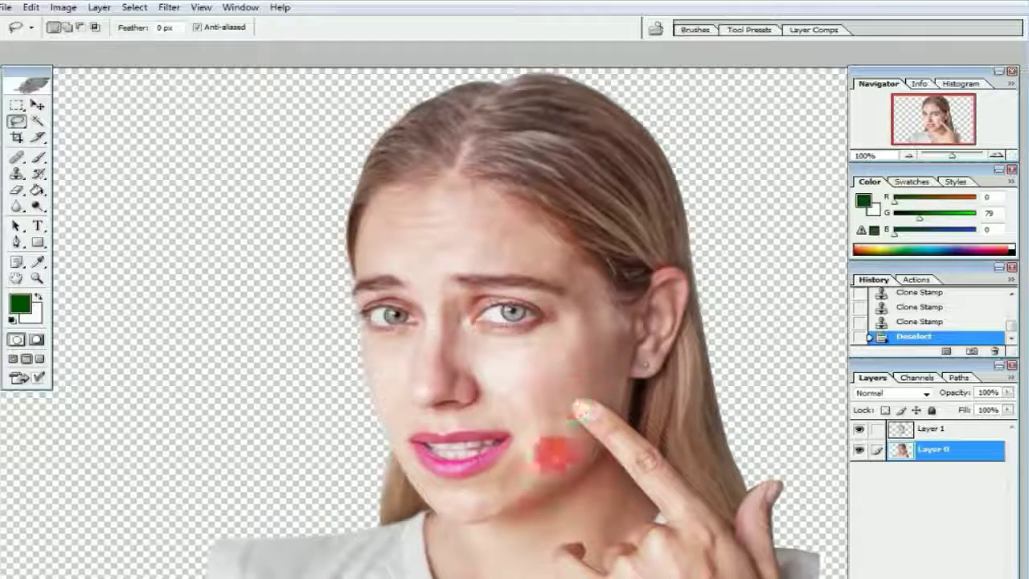
{"action": "left_click_drag", "start_coordinate": [577, 353], "coordinate": [497, 358]}
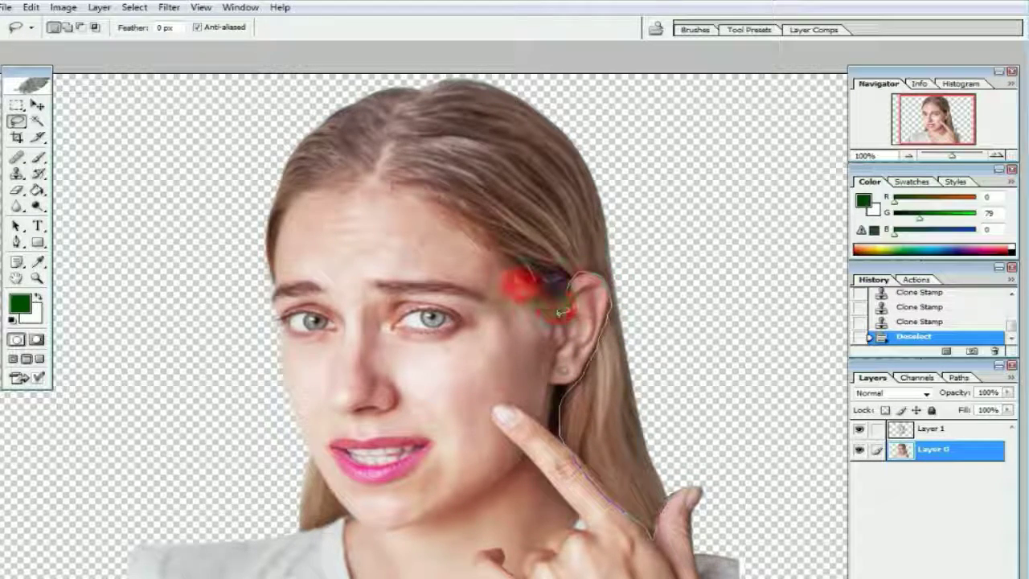
{"action": "mouse_move", "coordinate": [341, 187]}
{"action": "left_mouse_down"}
{"action": "mouse_move", "coordinate": [291, 212]}
{"action": "mouse_move", "coordinate": [271, 291]}
{"action": "mouse_move", "coordinate": [234, 127]}
{"action": "mouse_move", "coordinate": [573, 72]}
{"action": "mouse_move", "coordinate": [699, 180]}
{"action": "mouse_move", "coordinate": [714, 374]}
{"action": "left_mouse_up"}
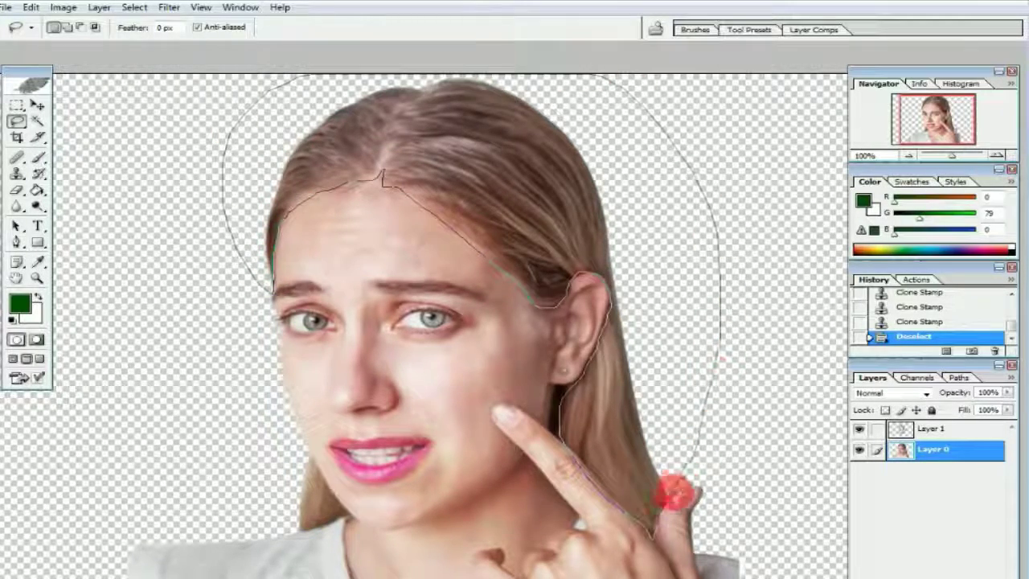
{"action": "left_click_drag", "start_coordinate": [673, 492], "coordinate": [570, 349]}
{"action": "right_click", "coordinate": [576, 354]}
{"action": "left_click", "coordinate": [619, 394]}
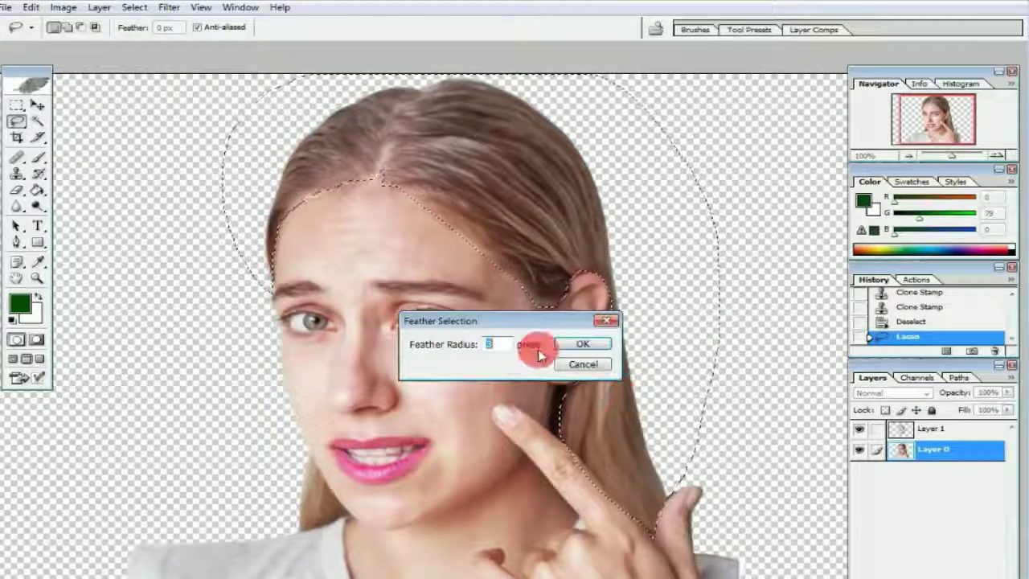
{"action": "left_click", "coordinate": [580, 344]}
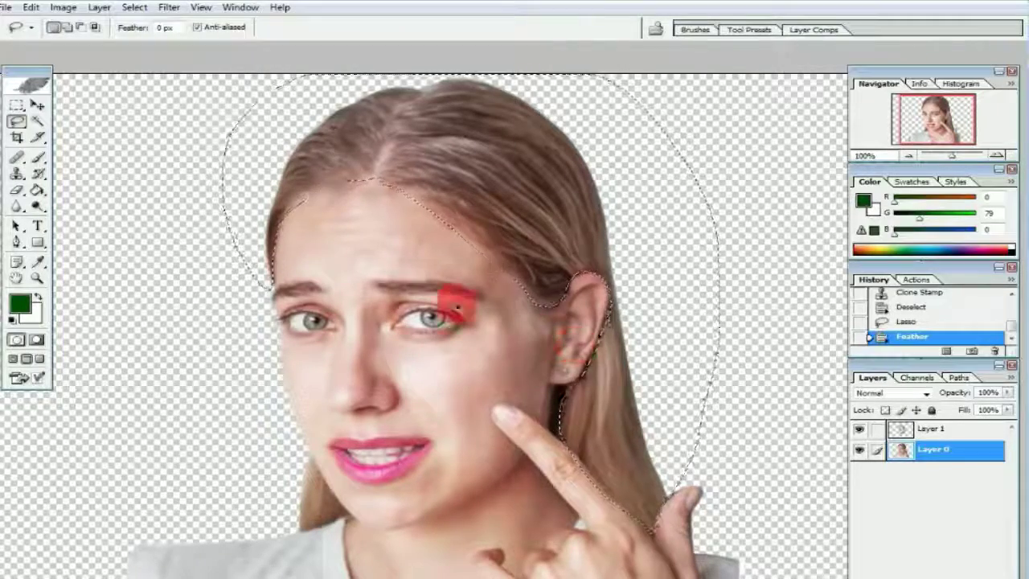
- Darken the selected hair on Layer 0 with a Curves adjustment and clear the selection
{"action": "key", "text": "ctrl+m"}
{"action": "left_click_drag", "start_coordinate": [769, 338], "coordinate": [779, 351]}
{"action": "left_click", "coordinate": [896, 264]}
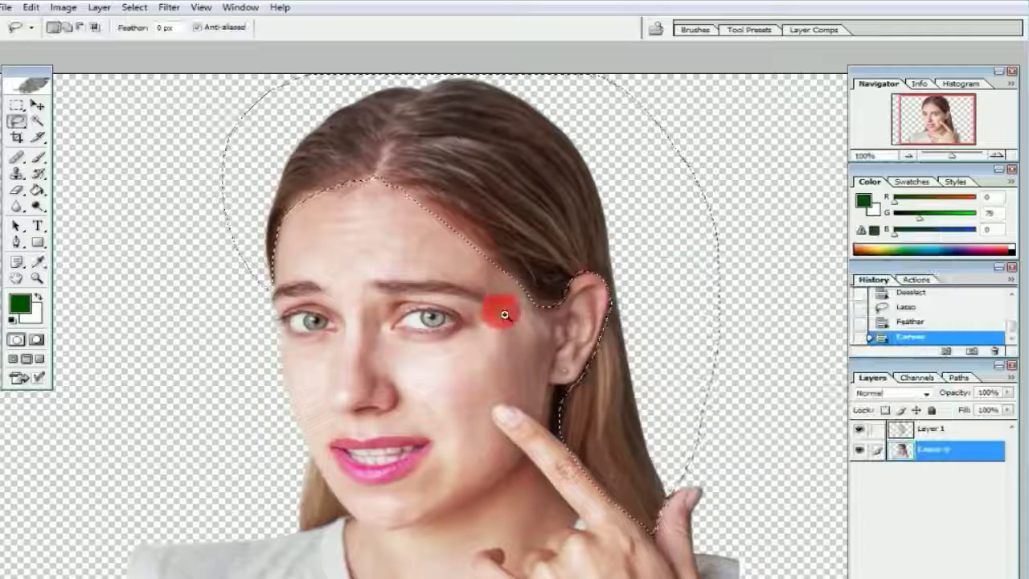
{"action": "key", "text": "ctrl+minus"}
{"action": "key", "text": "ctrl+minus"}
{"action": "key", "text": "ctrl+d"}
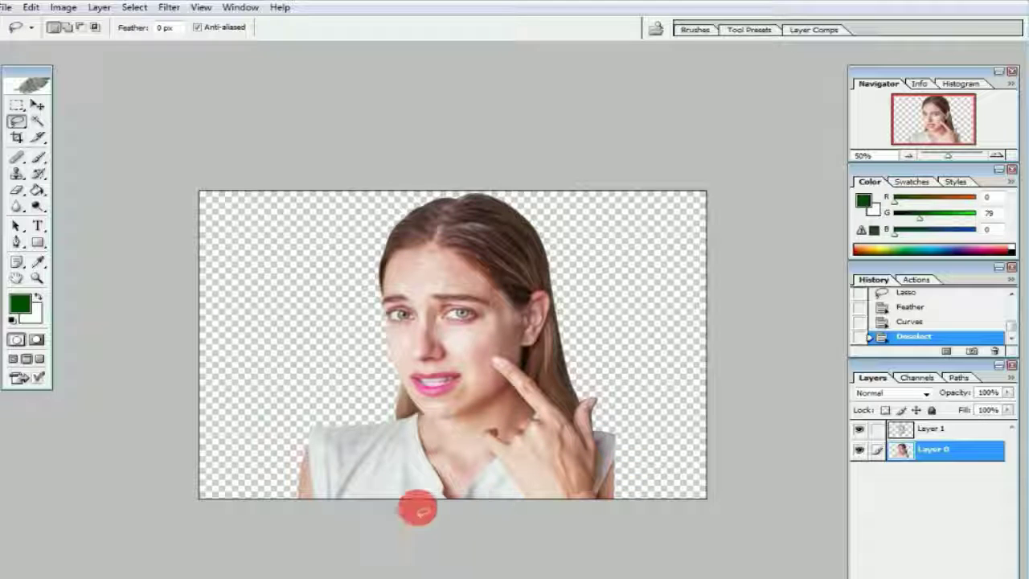
- Duplicate the fully visible shoulder and sleeve, flip the copy horizontally, fit it beside the raised hand and clear the selection
{"action": "mouse_move", "coordinate": [343, 421]}
{"action": "left_mouse_down"}
{"action": "mouse_move", "coordinate": [314, 553]}
{"action": "mouse_move", "coordinate": [352, 422]}
{"action": "left_mouse_up"}
{"action": "left_click_drag", "start_coordinate": [331, 475], "coordinate": [635, 476], "text": "ctrl+alt"}
{"action": "right_click", "coordinate": [635, 475]}
{"action": "left_click", "coordinate": [671, 370]}
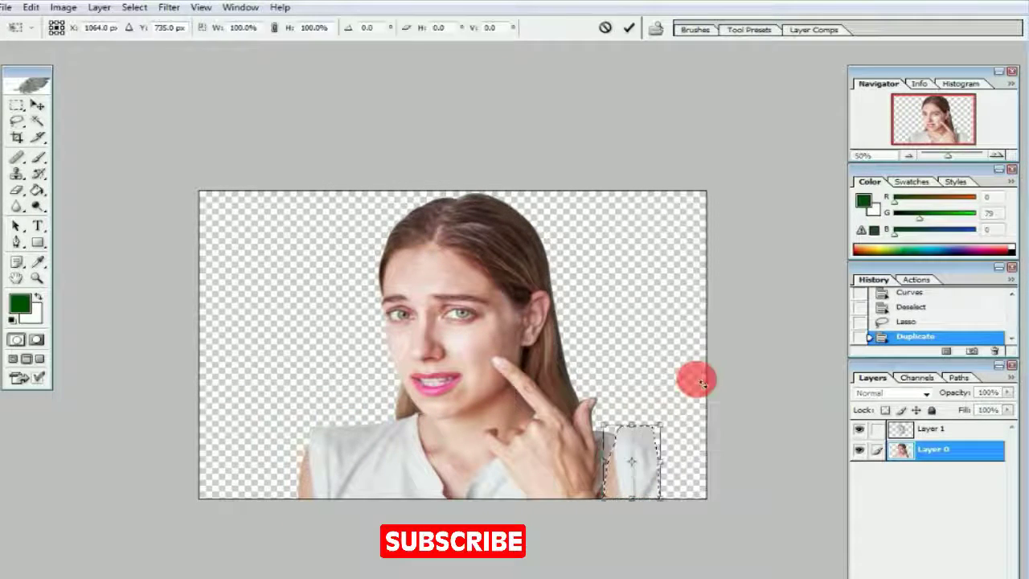
{"action": "right_click", "coordinate": [627, 459]}
{"action": "left_click", "coordinate": [667, 577]}
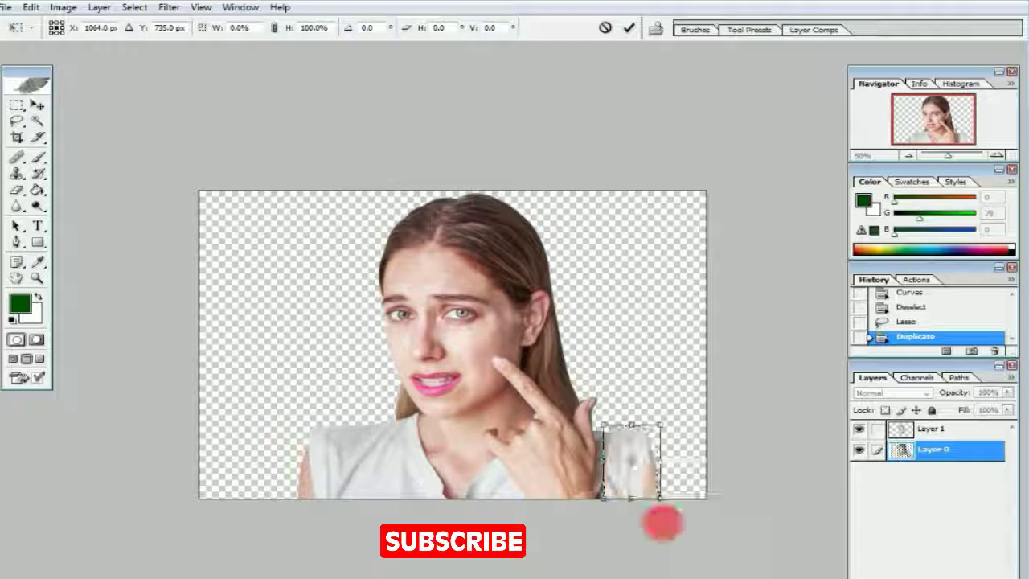
{"action": "mouse_move", "coordinate": [650, 475]}
{"action": "left_mouse_down"}
{"action": "mouse_move", "coordinate": [638, 486]}
{"action": "mouse_move", "coordinate": [623, 478]}
{"action": "mouse_move", "coordinate": [649, 477]}
{"action": "mouse_move", "coordinate": [644, 485]}
{"action": "left_mouse_up"}
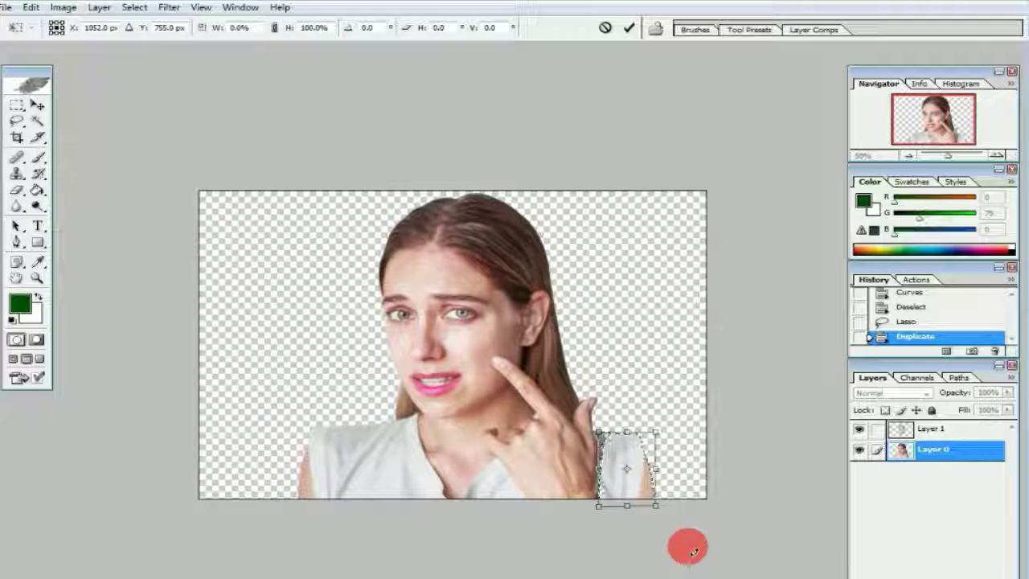
{"action": "key", "text": "Return"}
{"action": "key", "text": "ctrl+plus"}
{"action": "key", "text": "ctrl+plus"}
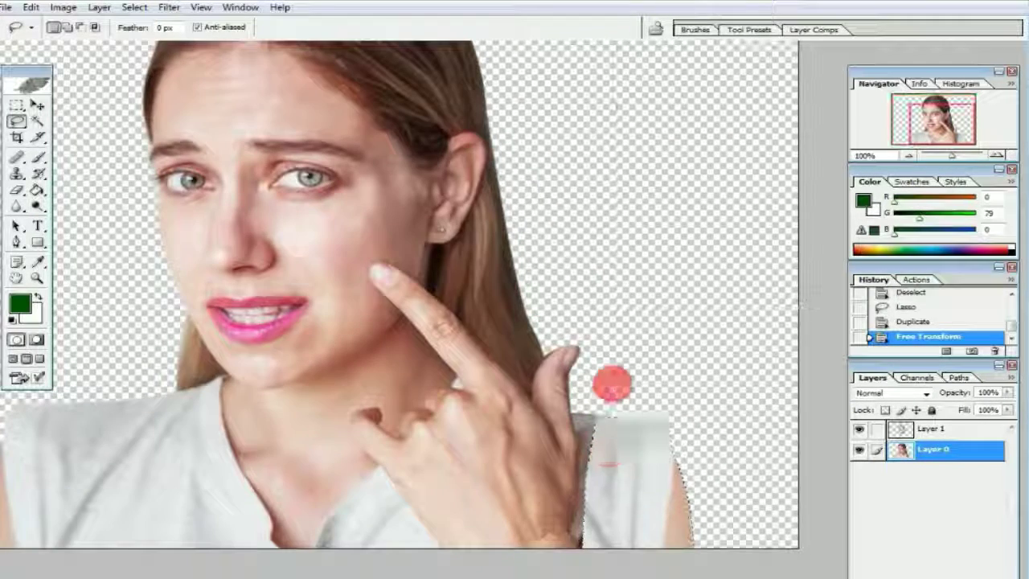
{"action": "key", "text": "ctrl+d"}
- Blend the seam between the copied sleeve and the hand with the Healing Brush, sampling from the clean shirt fabric
{"action": "scroll", "coordinate": [611, 501], "scroll_direction": "up", "scroll_amount": 1}
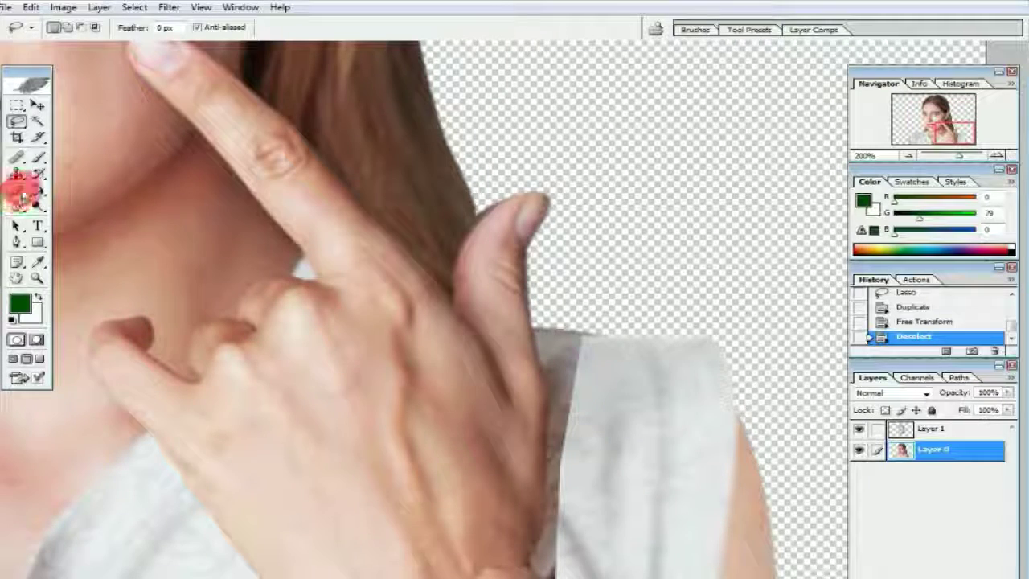
{"action": "left_click", "coordinate": [17, 173]}
{"action": "left_click", "coordinate": [17, 157]}
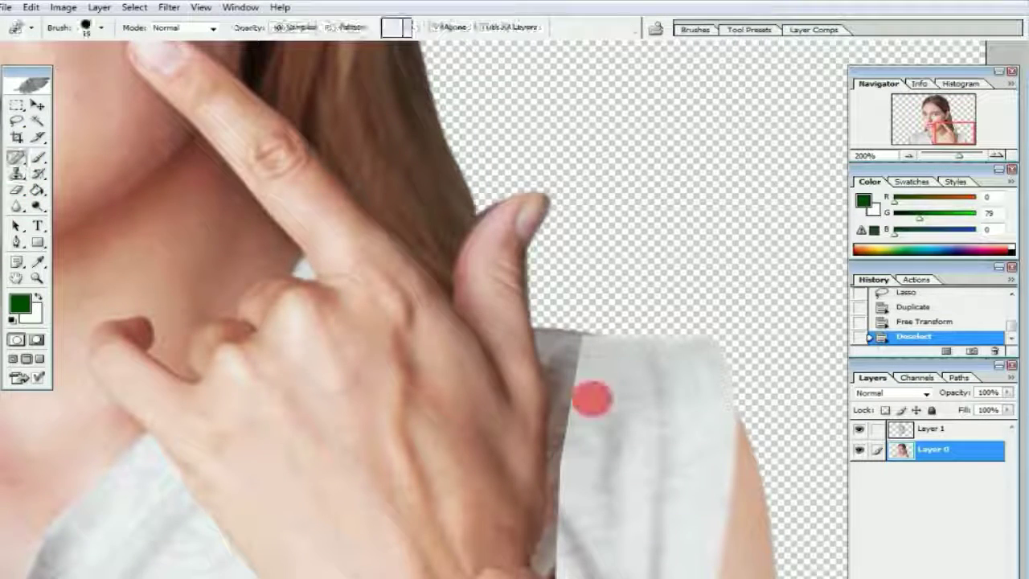
{"action": "left_click", "coordinate": [618, 370], "text": "alt"}
{"action": "left_click", "coordinate": [582, 347]}
{"action": "left_click", "coordinate": [576, 365]}
{"action": "left_click", "coordinate": [573, 384]}
{"action": "left_click_drag", "start_coordinate": [572, 398], "coordinate": [562, 567]}
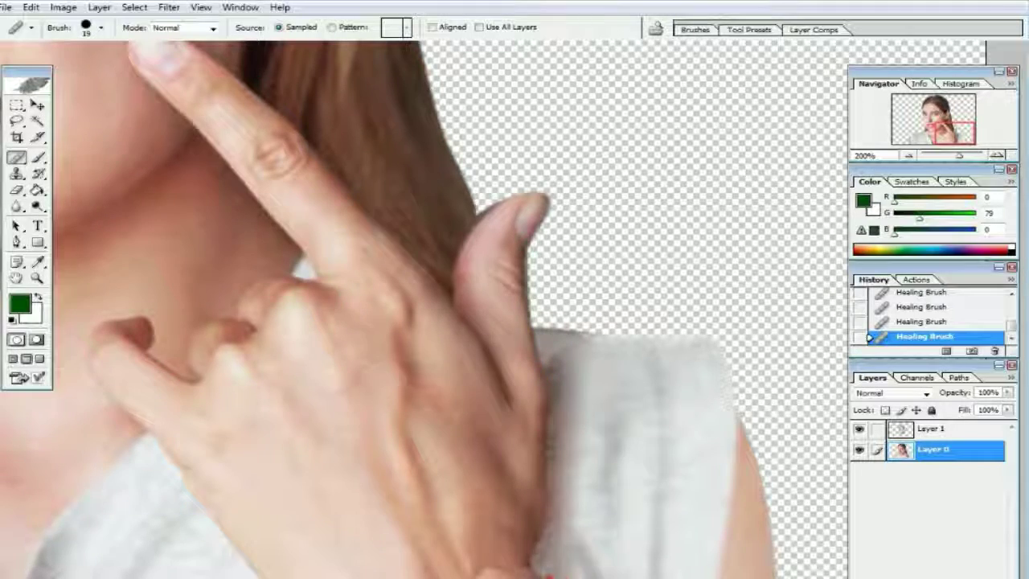
{"action": "key", "text": "ctrl+minus"}
{"action": "key", "text": "ctrl+minus"}
{"action": "left_click_drag", "start_coordinate": [622, 487], "coordinate": [613, 368]}
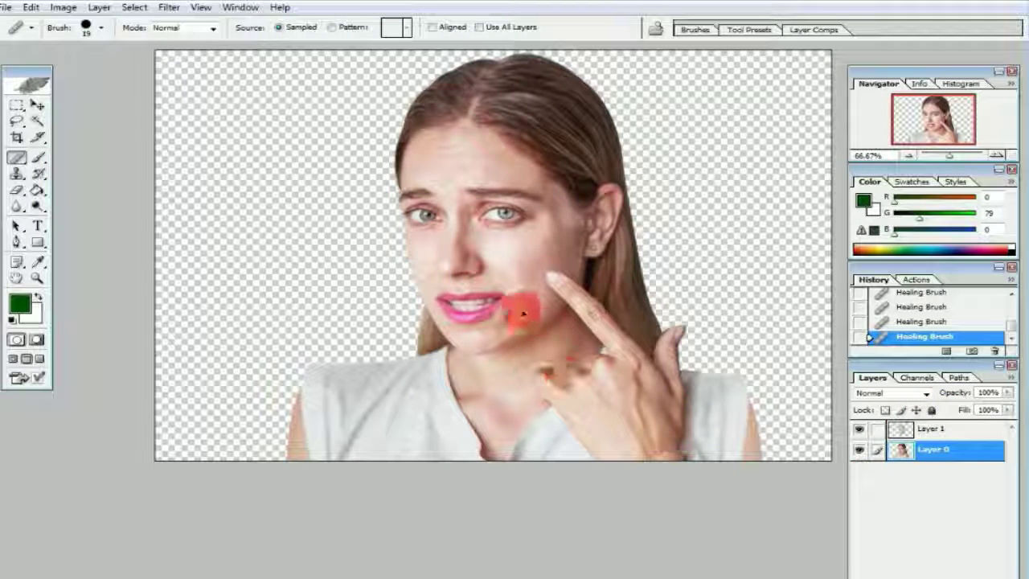
- Merge Layer 1 down into Layer 0 and set its Brightness to about -5 and Contrast to about +7
{"action": "key", "text": "alt+bracketright"}
{"action": "key", "text": "ctrl+e"}
{"action": "left_click", "coordinate": [63, 8]}
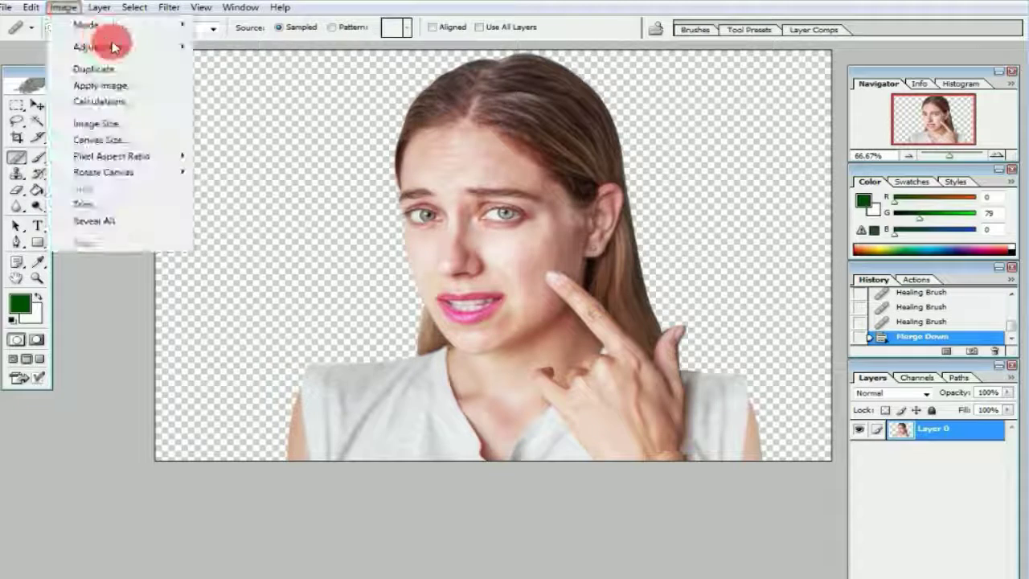
{"action": "mouse_move", "coordinate": [89, 43]}
{"action": "left_click", "coordinate": [302, 140]}
{"action": "left_click_drag", "start_coordinate": [550, 184], "coordinate": [546, 152]}
{"action": "left_click", "coordinate": [555, 189]}
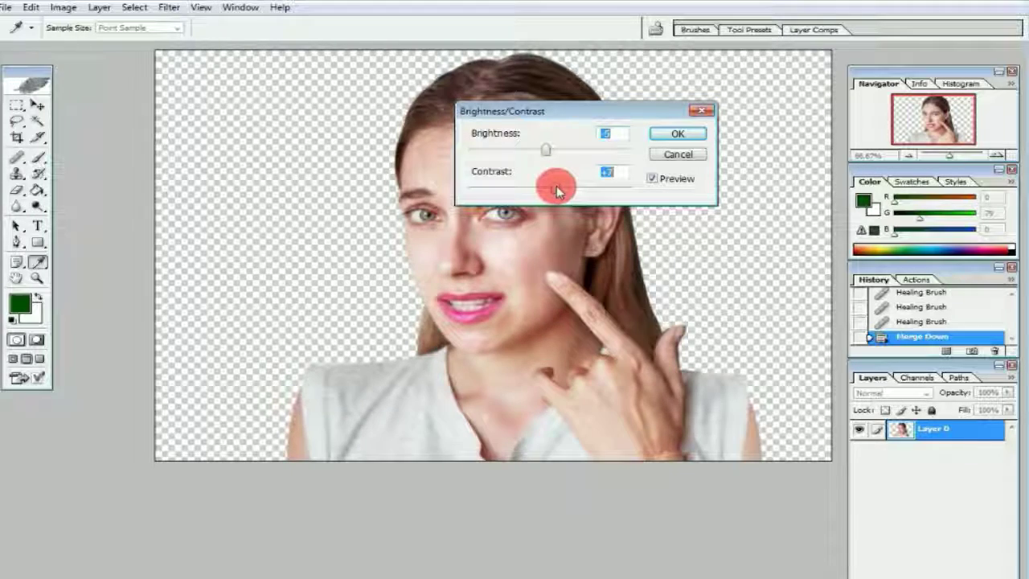
{"action": "left_click", "coordinate": [677, 133]}
{"action": "left_click_drag", "start_coordinate": [563, 208], "coordinate": [523, 291]}
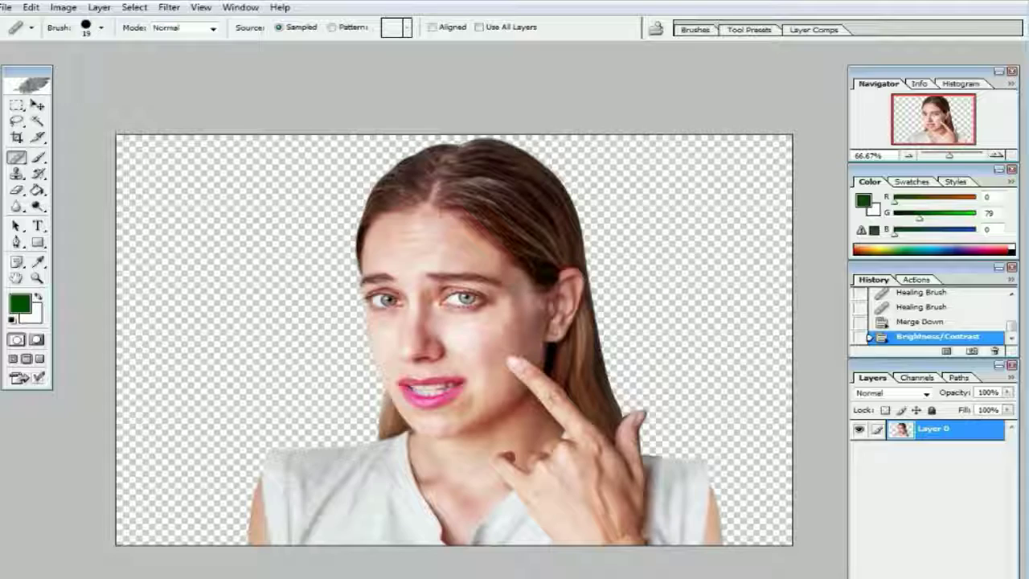
- Select the entire canvas and cut the woman's image out of Layer 0
{"action": "left_click", "coordinate": [537, 281]}
{"action": "key", "text": "ctrl+a"}
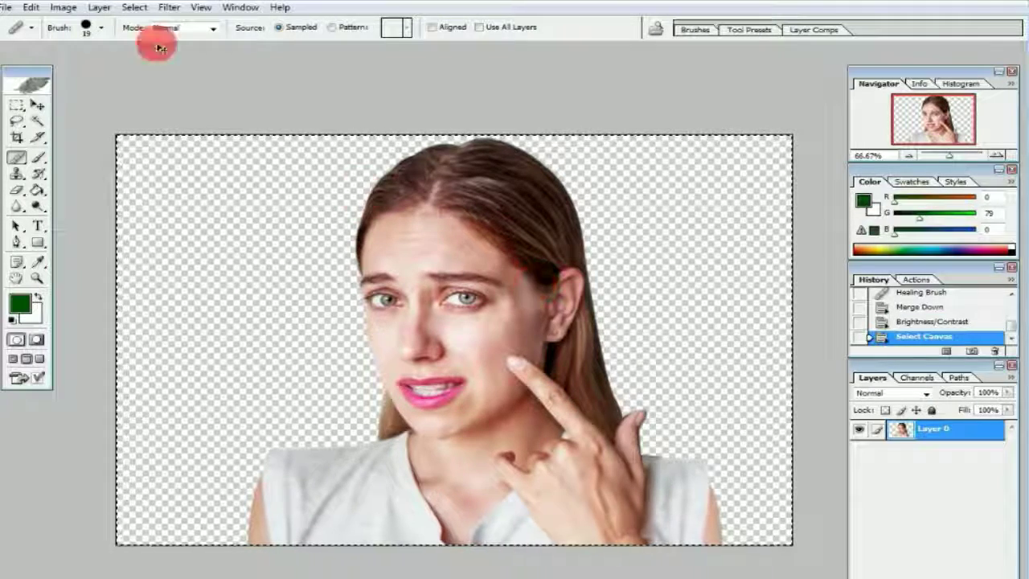
{"action": "left_click", "coordinate": [31, 7]}
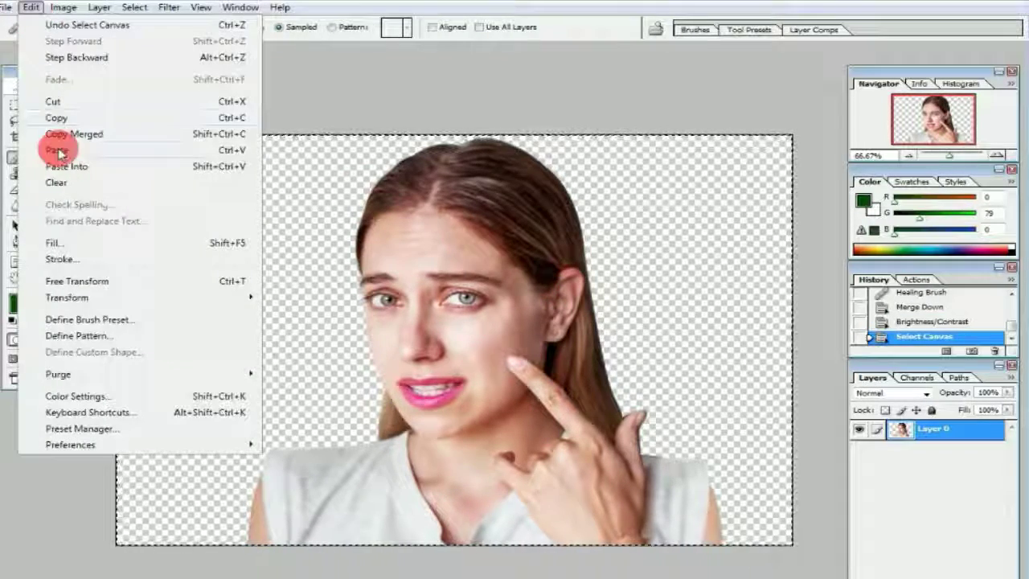
{"action": "left_click", "coordinate": [57, 102]}
- Fill the empty Layer 0 with pure green (R 0, G 255, B 0) using the Paint Bucket
{"action": "left_click", "coordinate": [37, 191]}
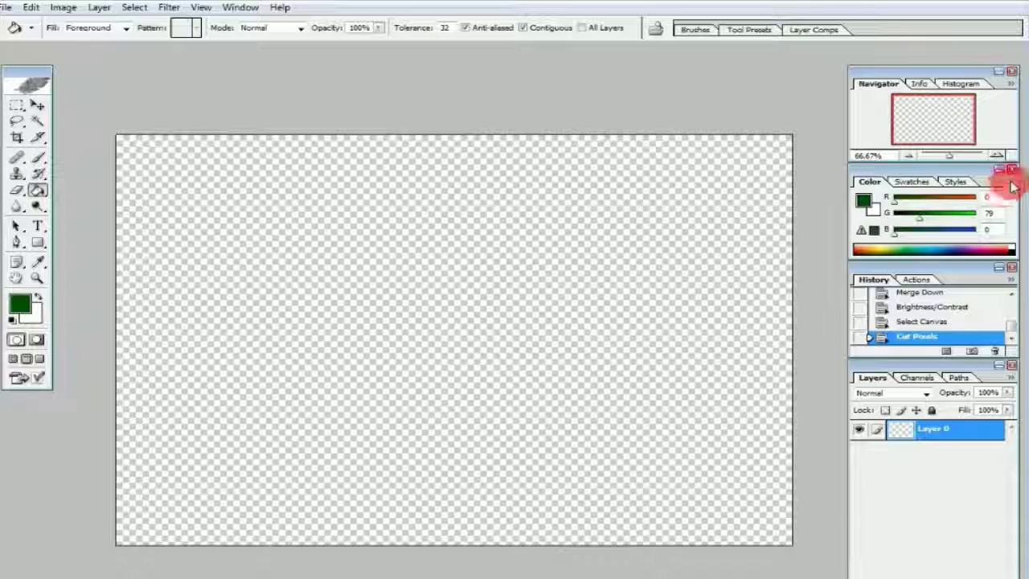
{"action": "mouse_move", "coordinate": [920, 216]}
{"action": "left_mouse_down"}
{"action": "mouse_move", "coordinate": [990, 221]}
{"action": "mouse_move", "coordinate": [965, 223]}
{"action": "left_mouse_up"}
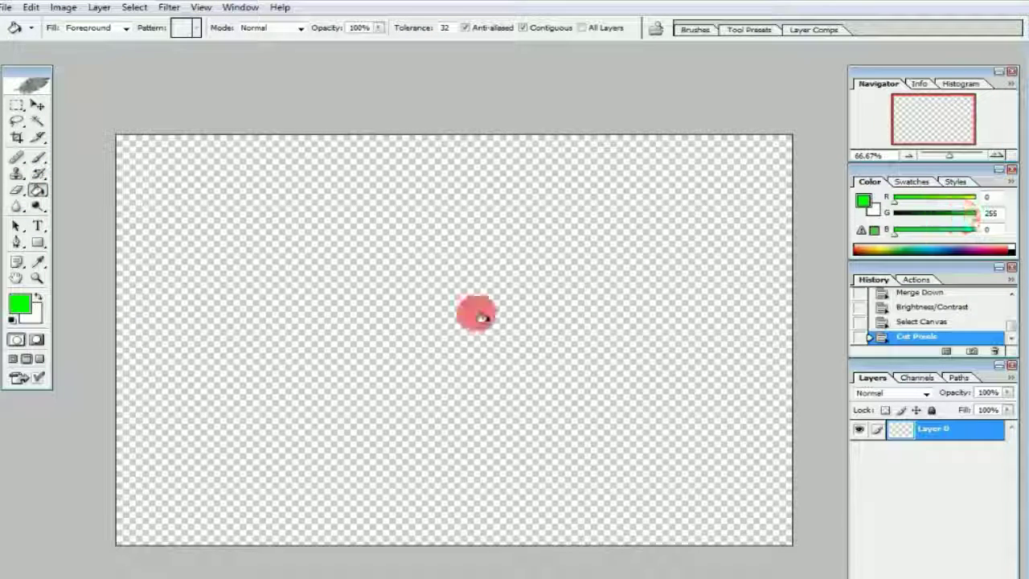
{"action": "left_click", "coordinate": [480, 317]}
- Paste the cut-out woman as a new layer above the green background and shift her slightly toward the canvas's left side
{"action": "left_click", "coordinate": [30, 7]}
{"action": "left_click", "coordinate": [65, 146]}
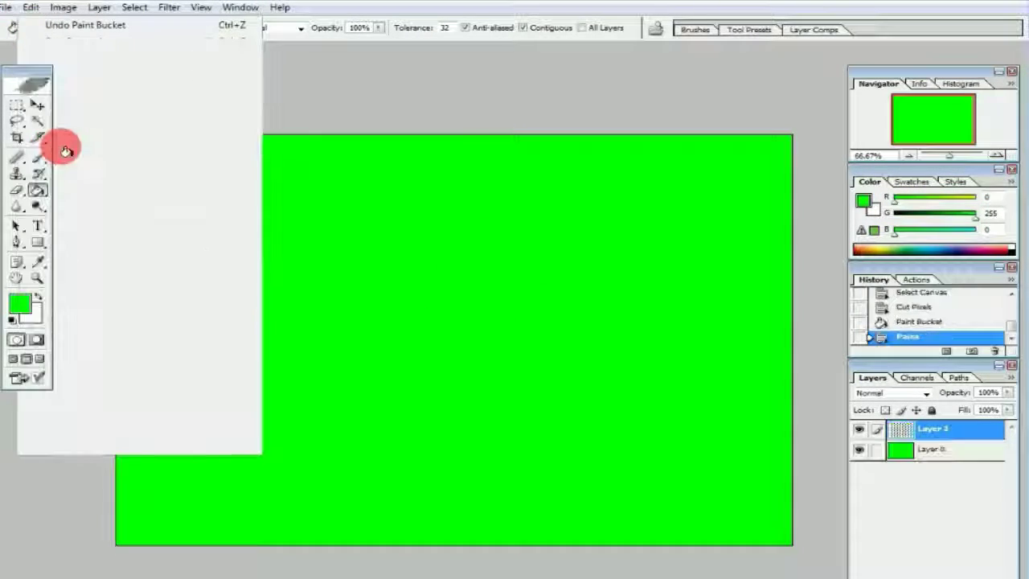
{"action": "left_click_drag", "start_coordinate": [452, 304], "coordinate": [441, 307]}
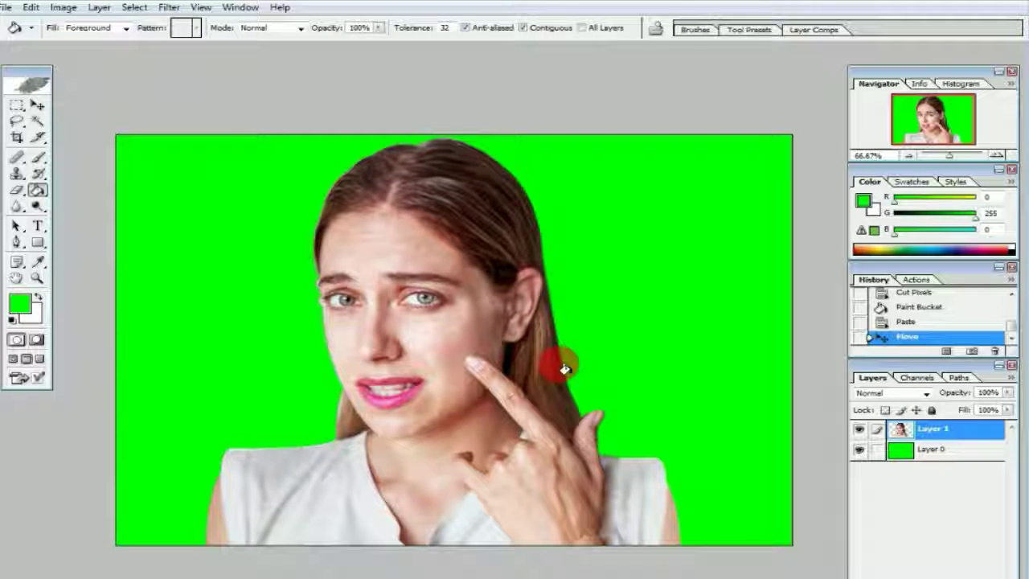